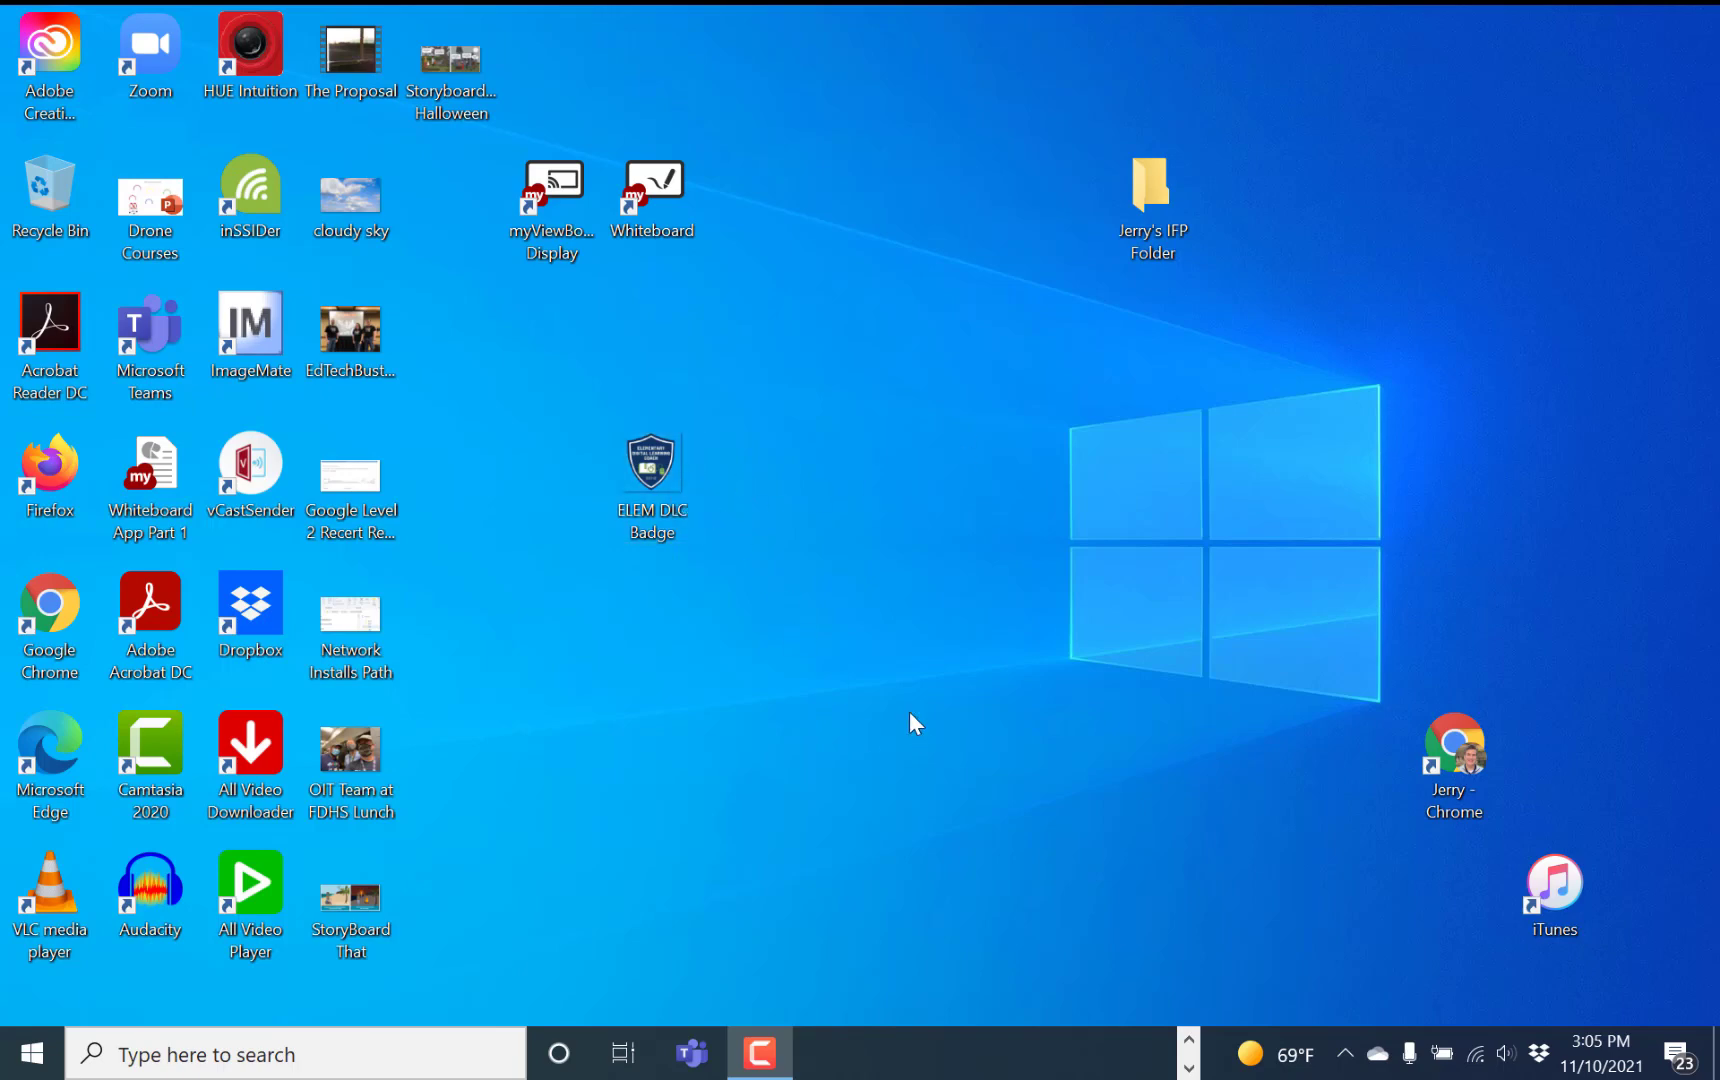
Bring the Chrome window with the Google PR Site Shell site back to the front from the taskbar overflow
left_click(1189, 1038)
mouse_move(1095, 1052)
left_click(1340, 968)
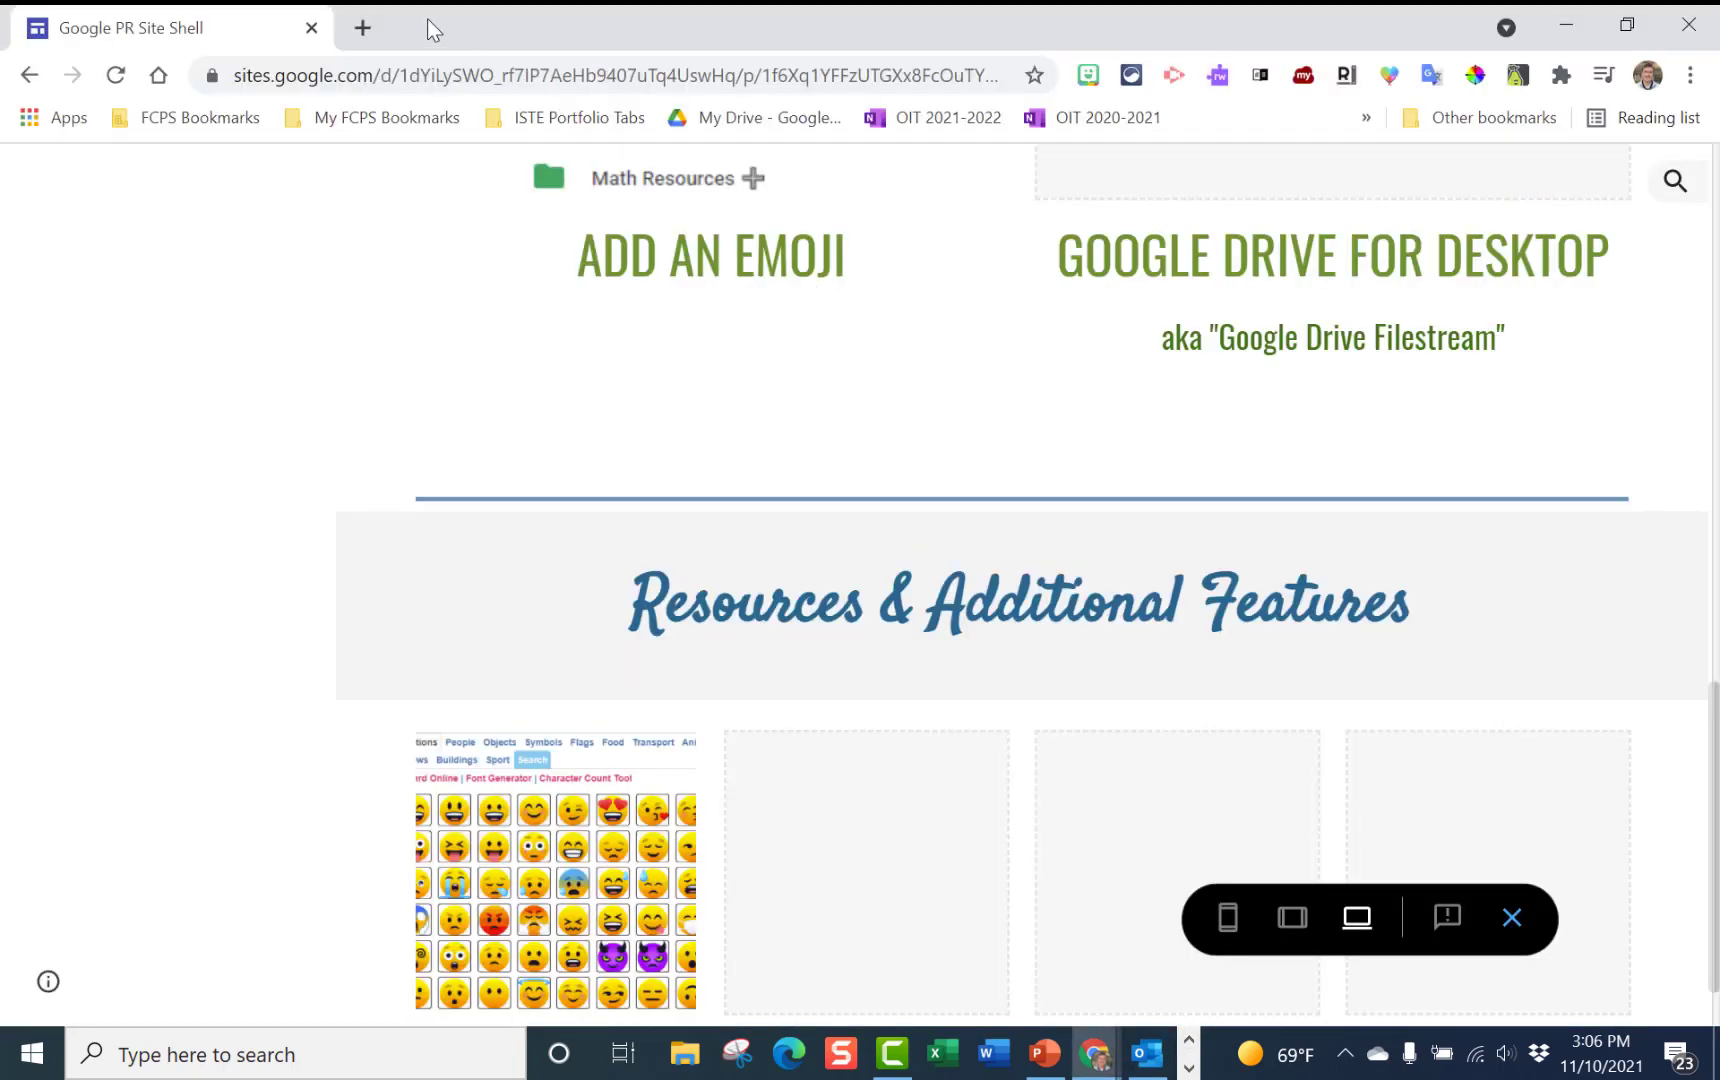
Search Google for 'kentucky blue rgb' in a new browser tab
left_click(362, 27)
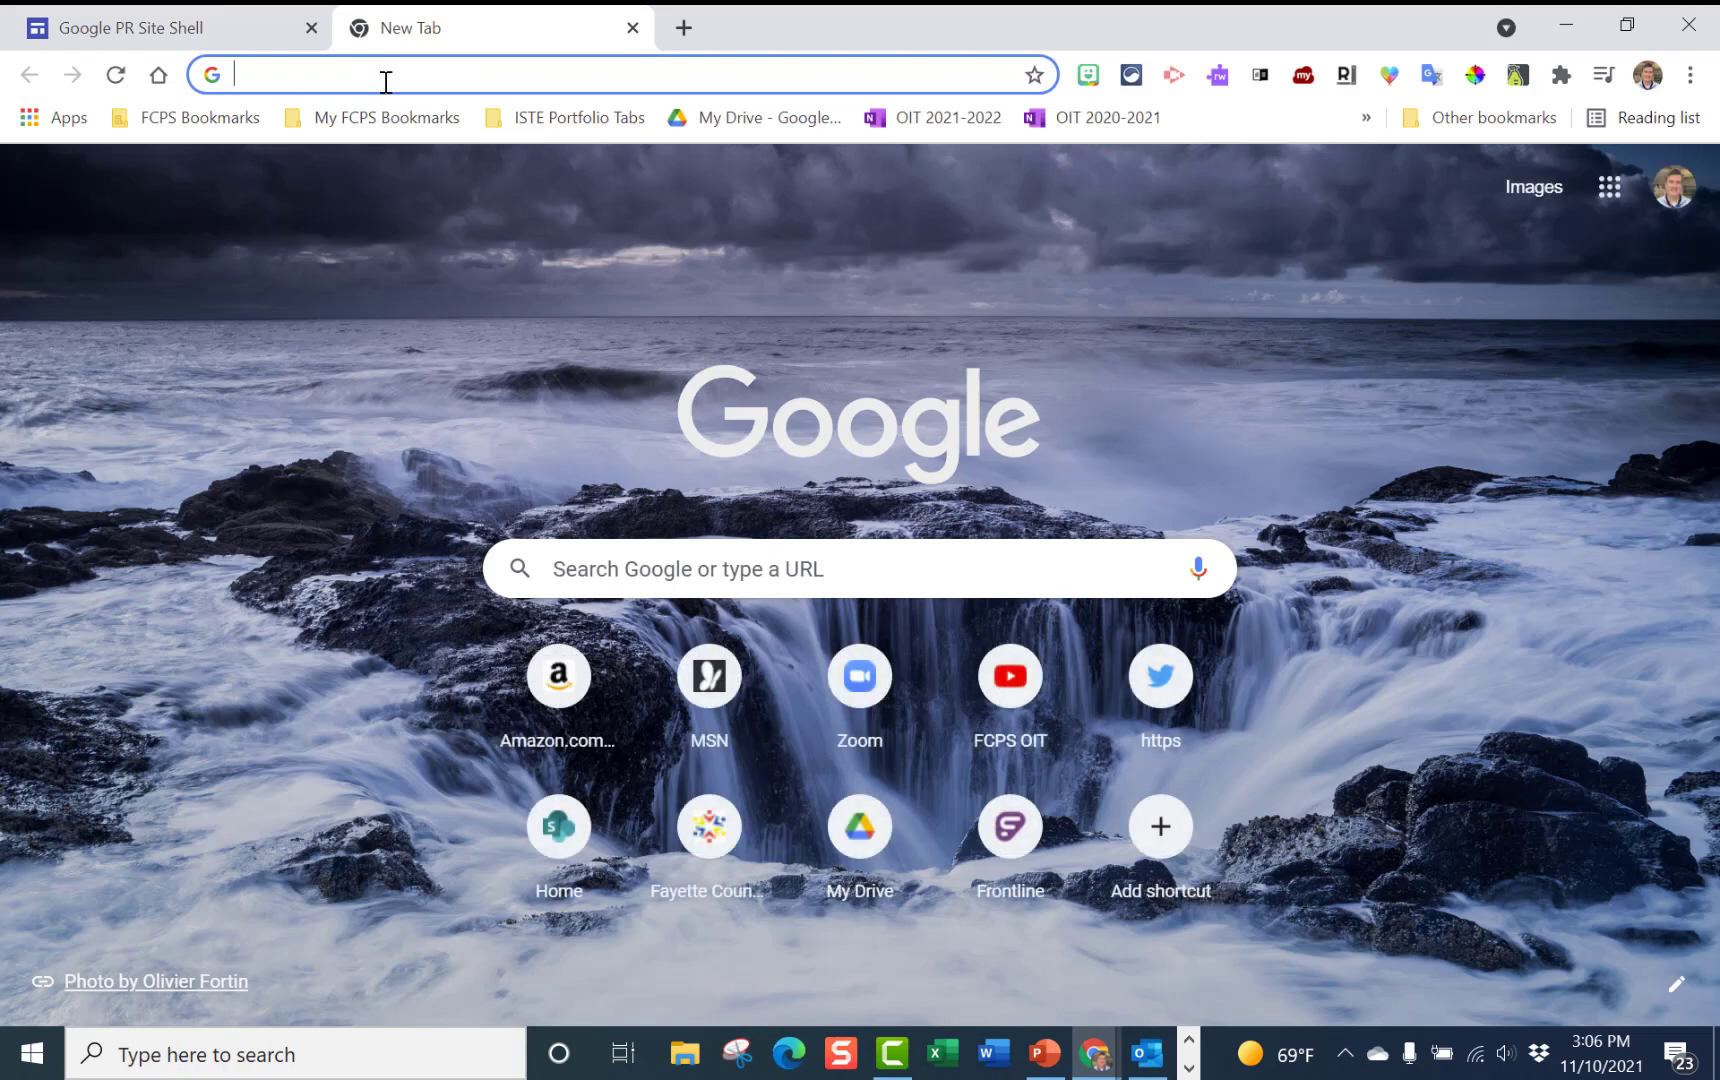
left_click(387, 78)
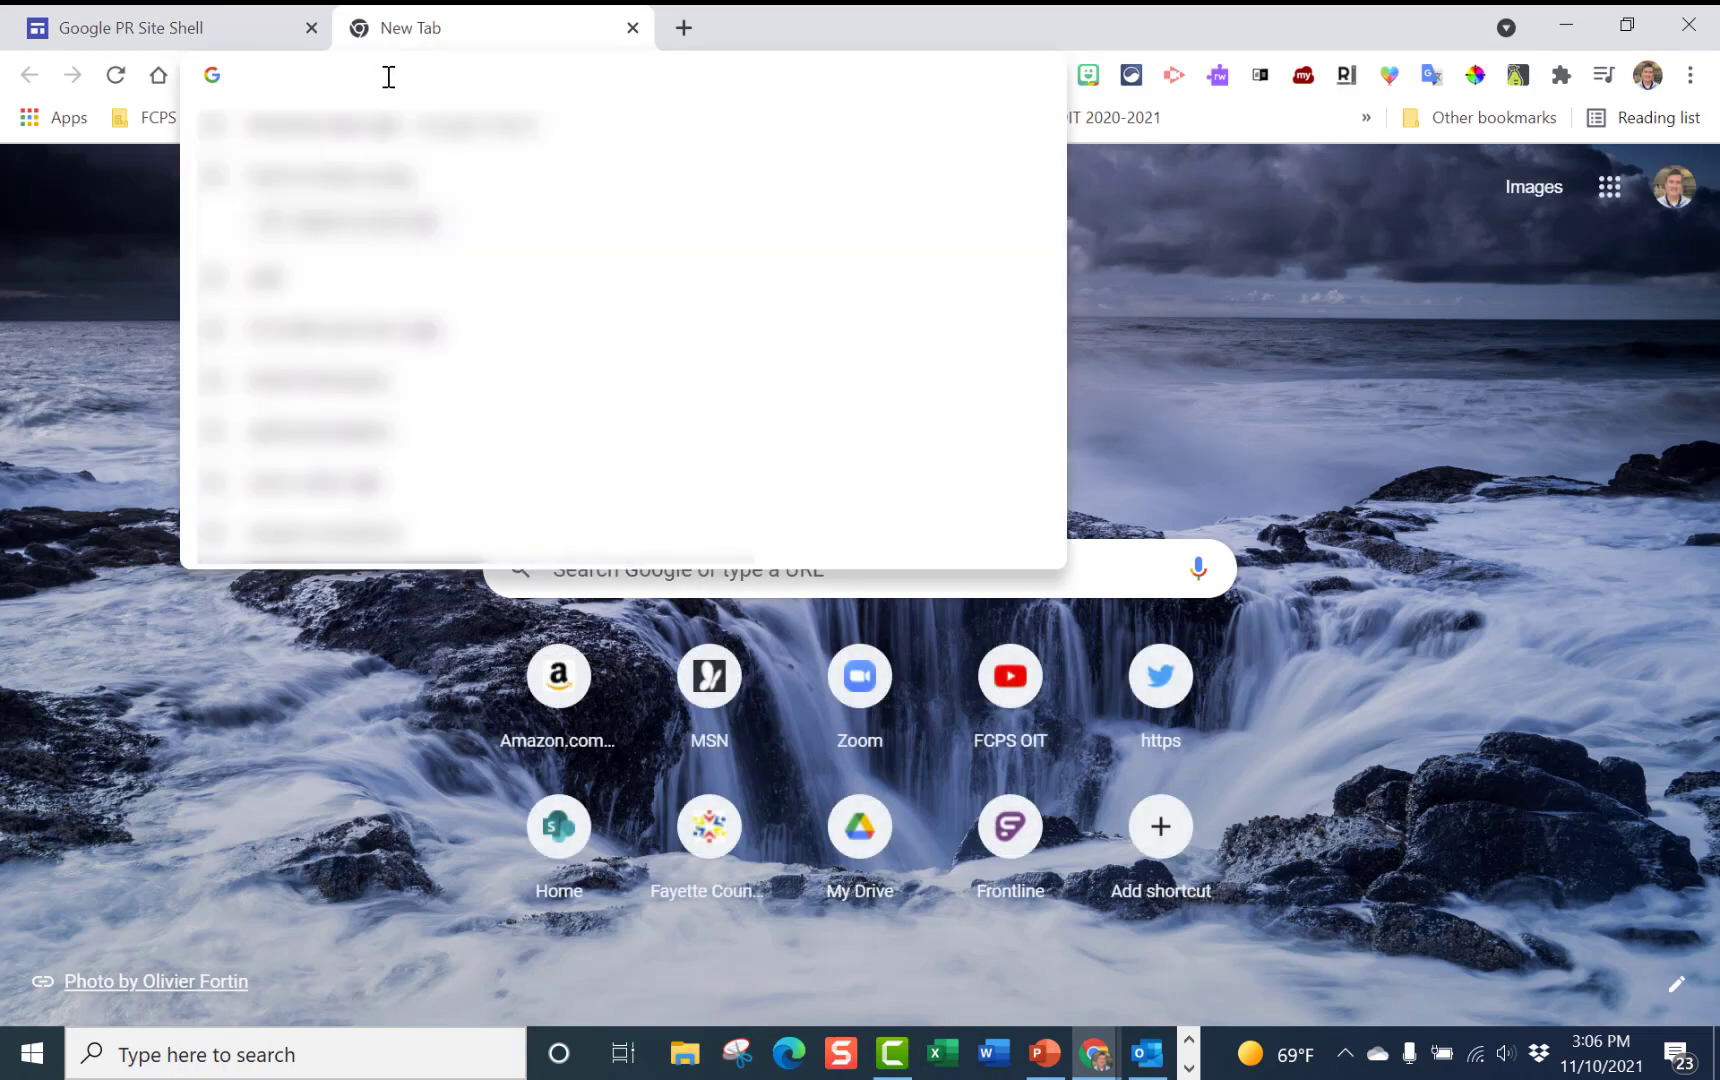
type("ke")
type("tuck")
key("BackSpace")
key("BackSpace")
key("BackSpace")
key("BackSpace")
type("nt")
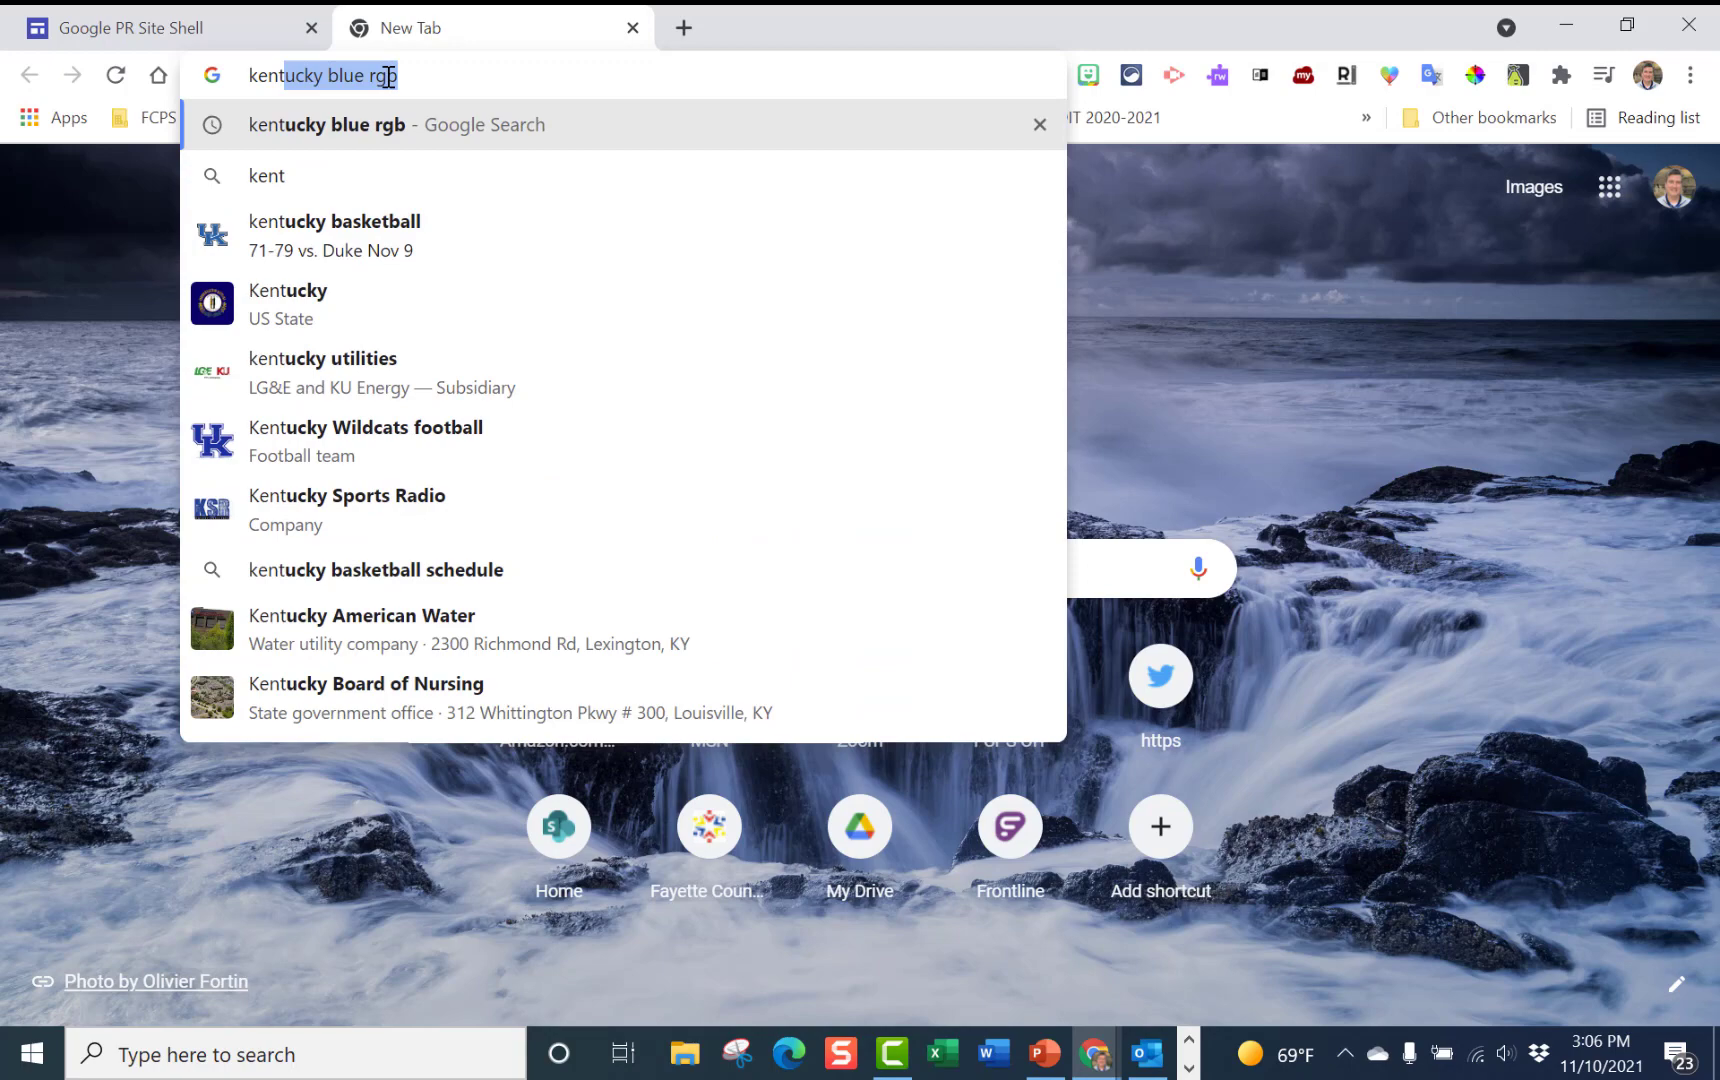
key("Return")
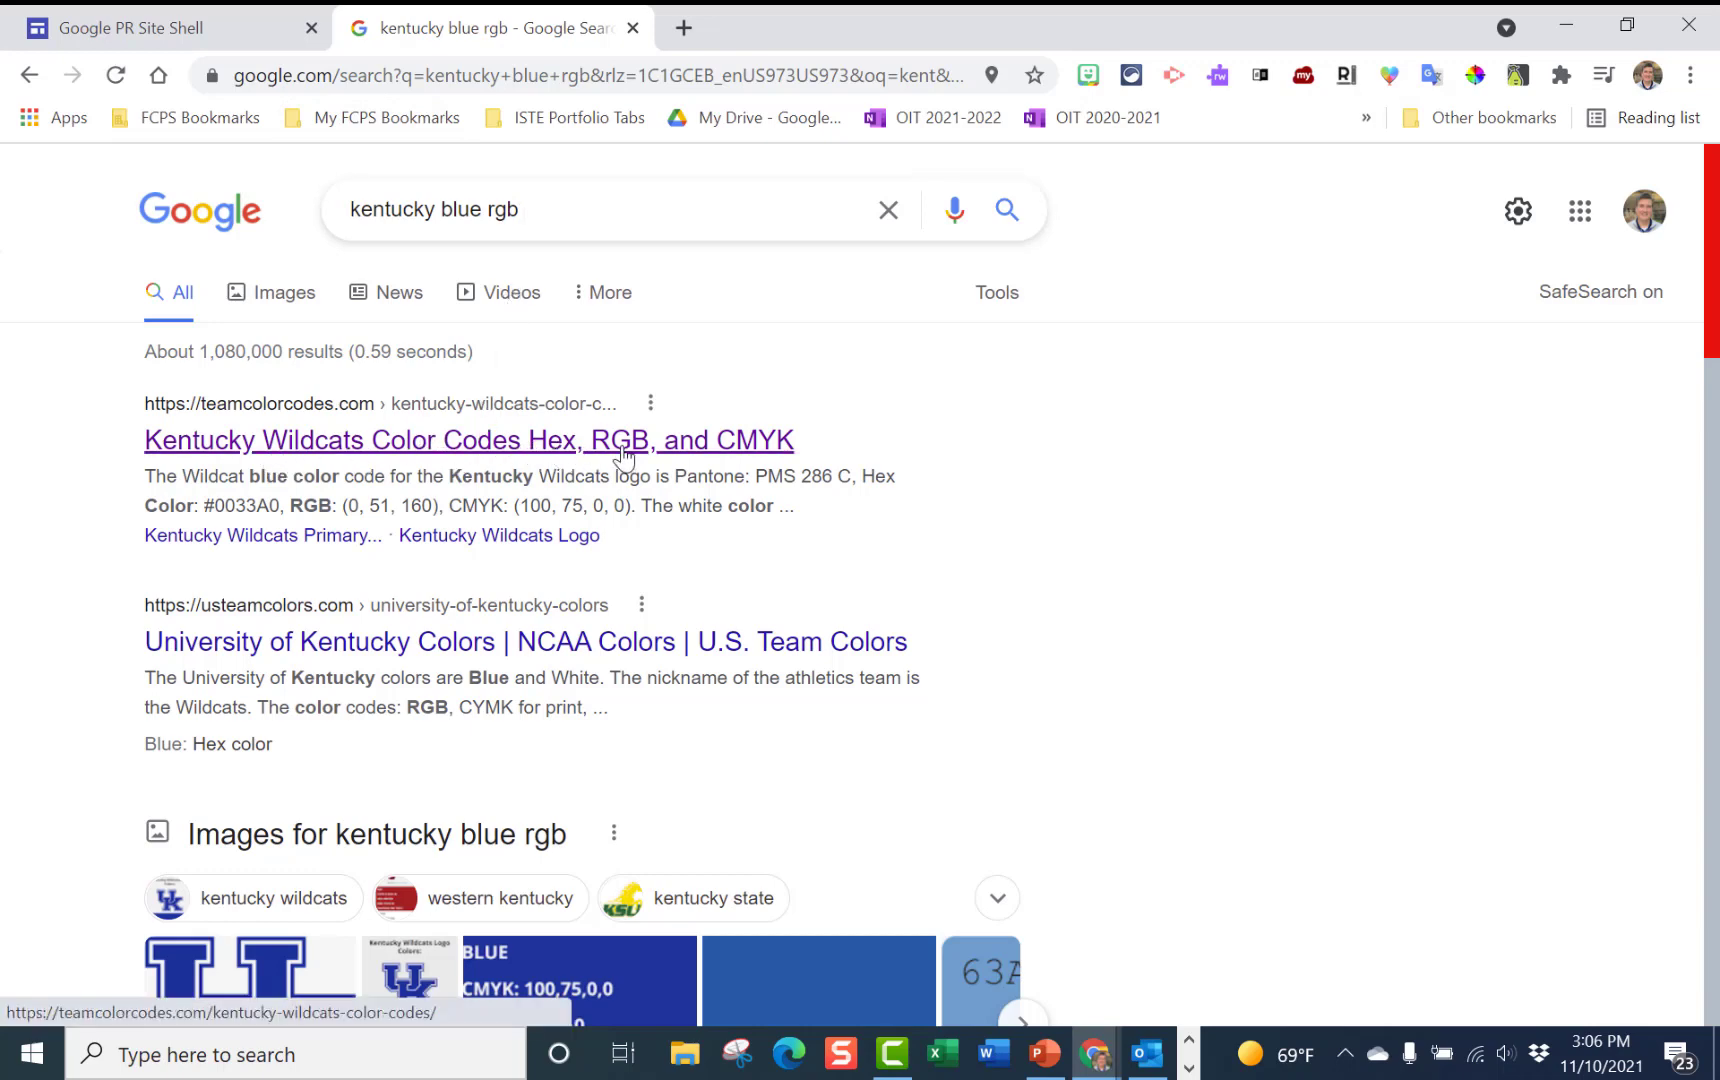
Read Wildcat Blue's RGB 0, 51, 160 on Team Color Codes, then minimize Chrome
left_click(348, 442)
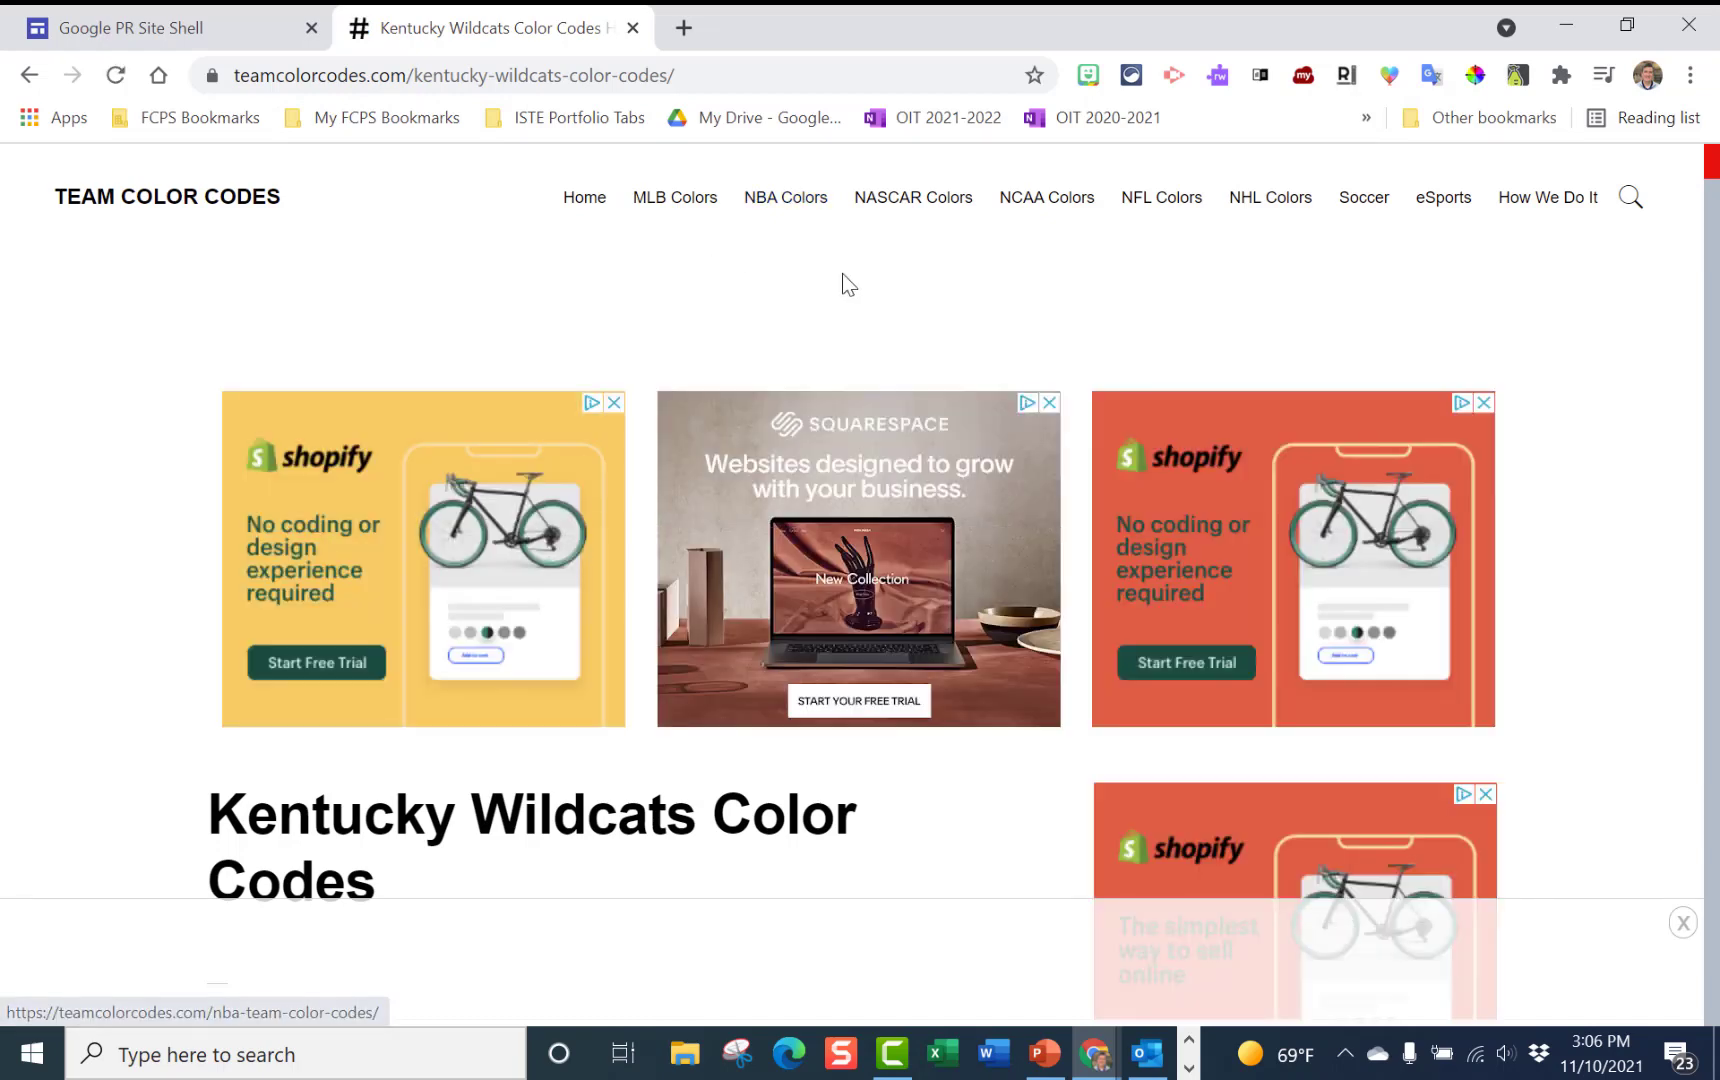
scroll(841, 273, "down", 3)
scroll(841, 273, "down", 8)
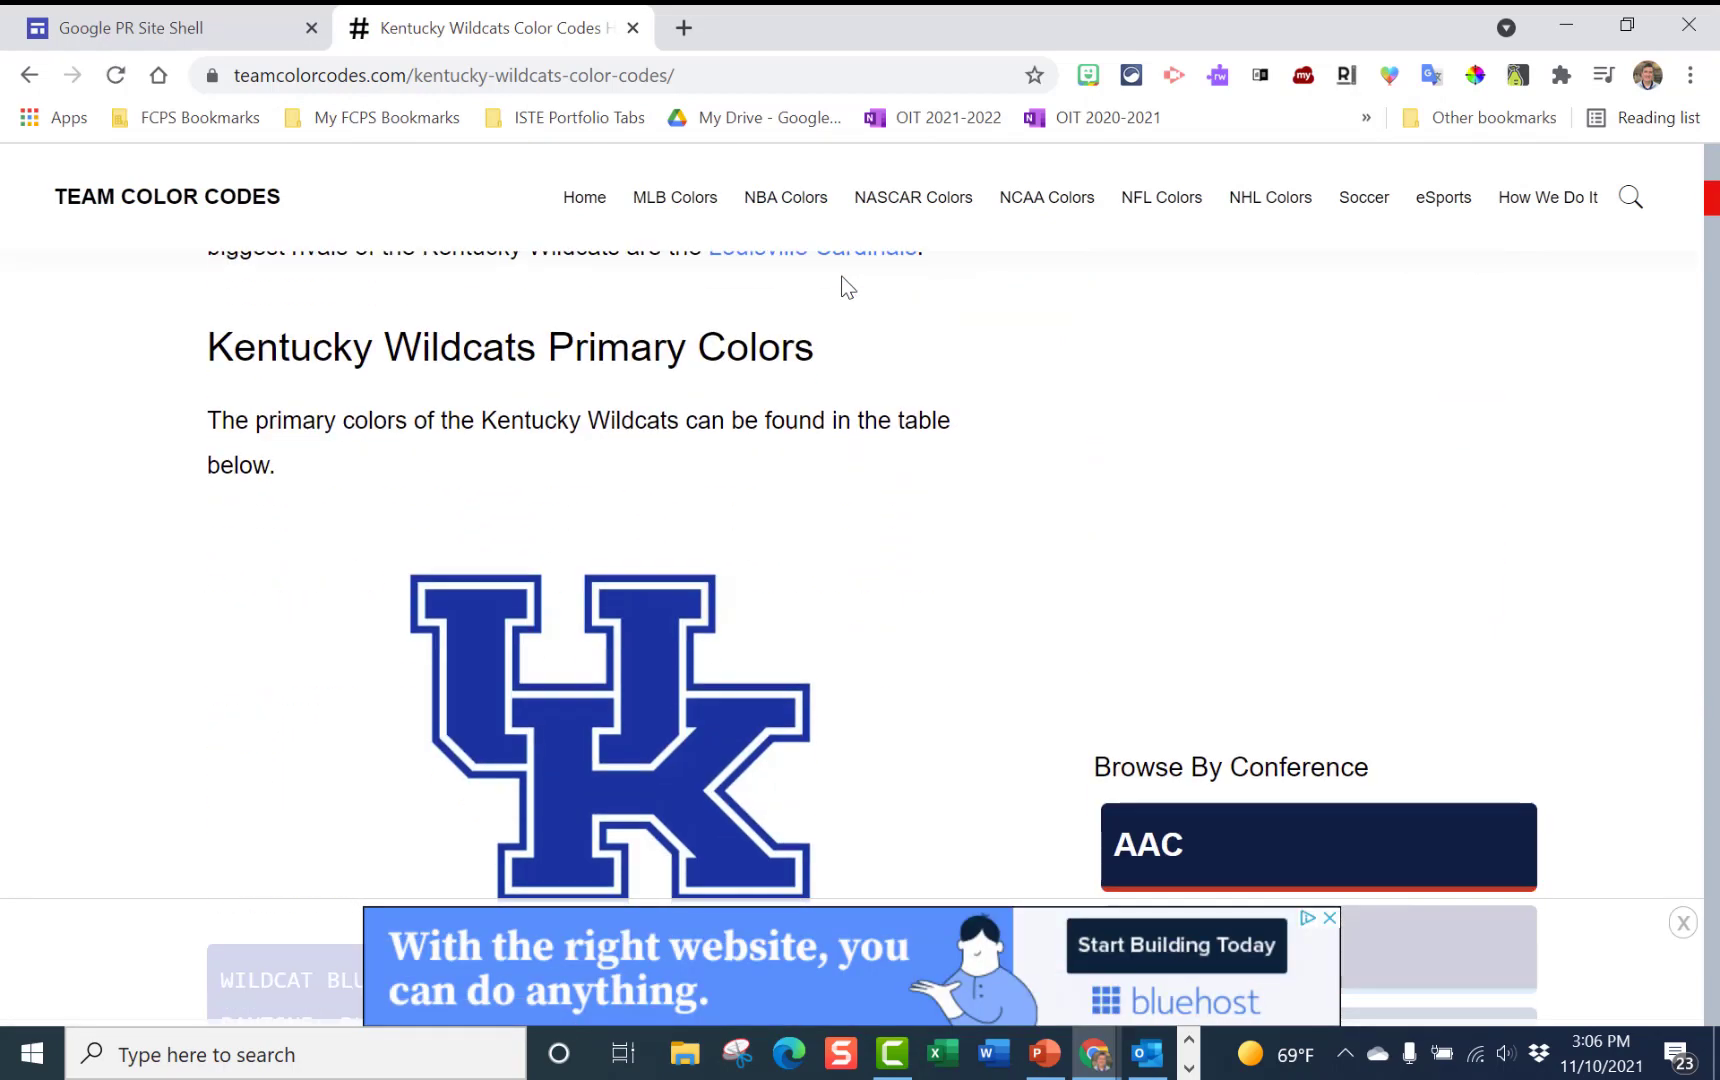
scroll(841, 287, "down", 2)
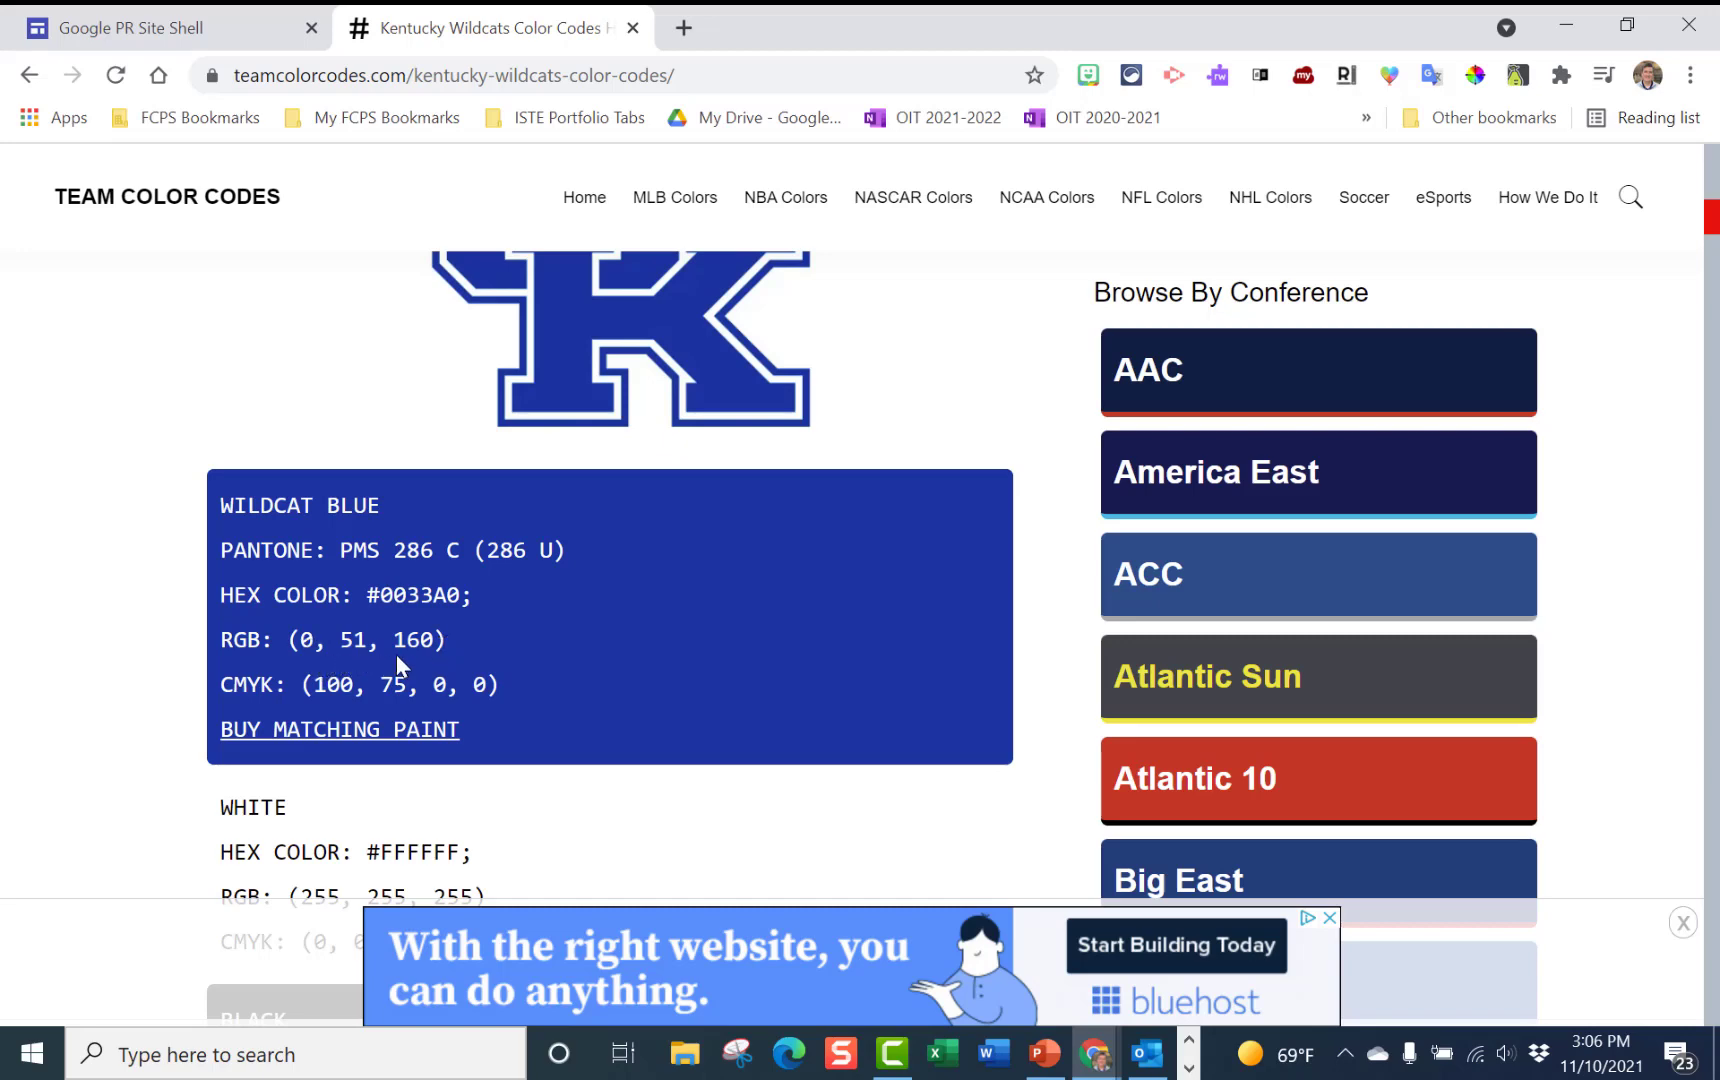
scroll(465, 629, "down", 4)
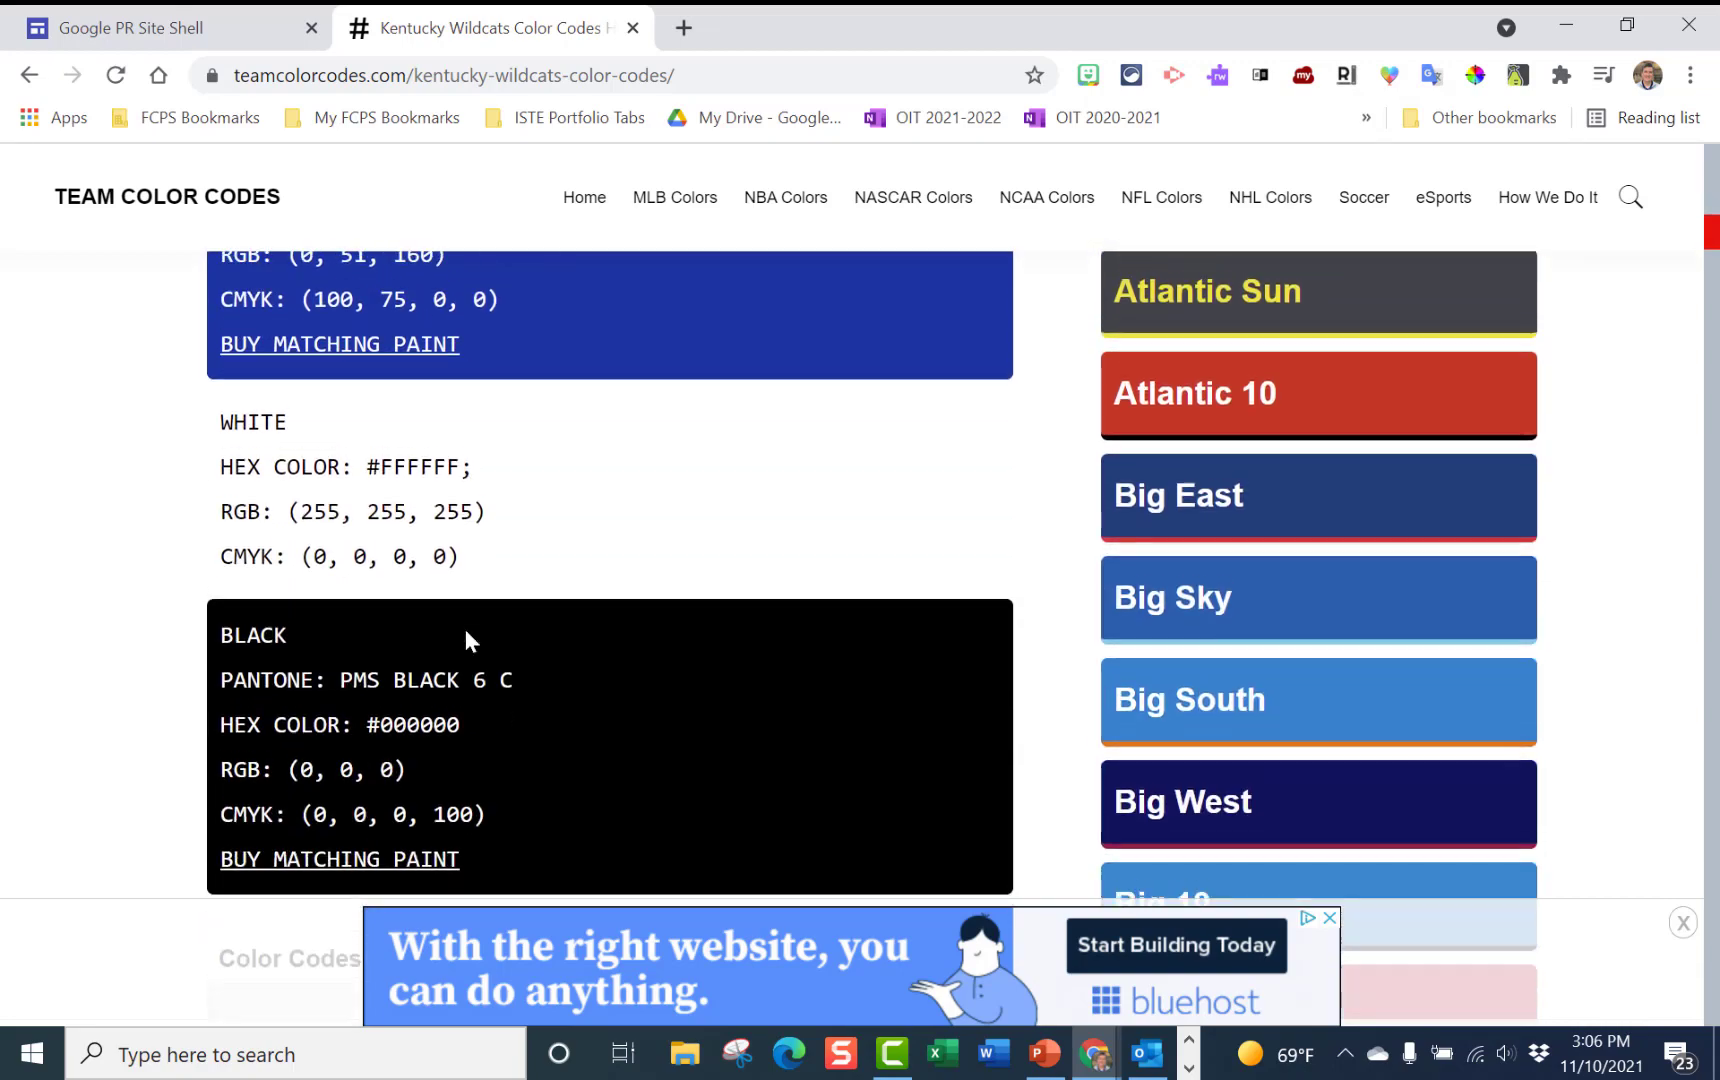
scroll(465, 630, "up", 2)
scroll(465, 630, "up", 10)
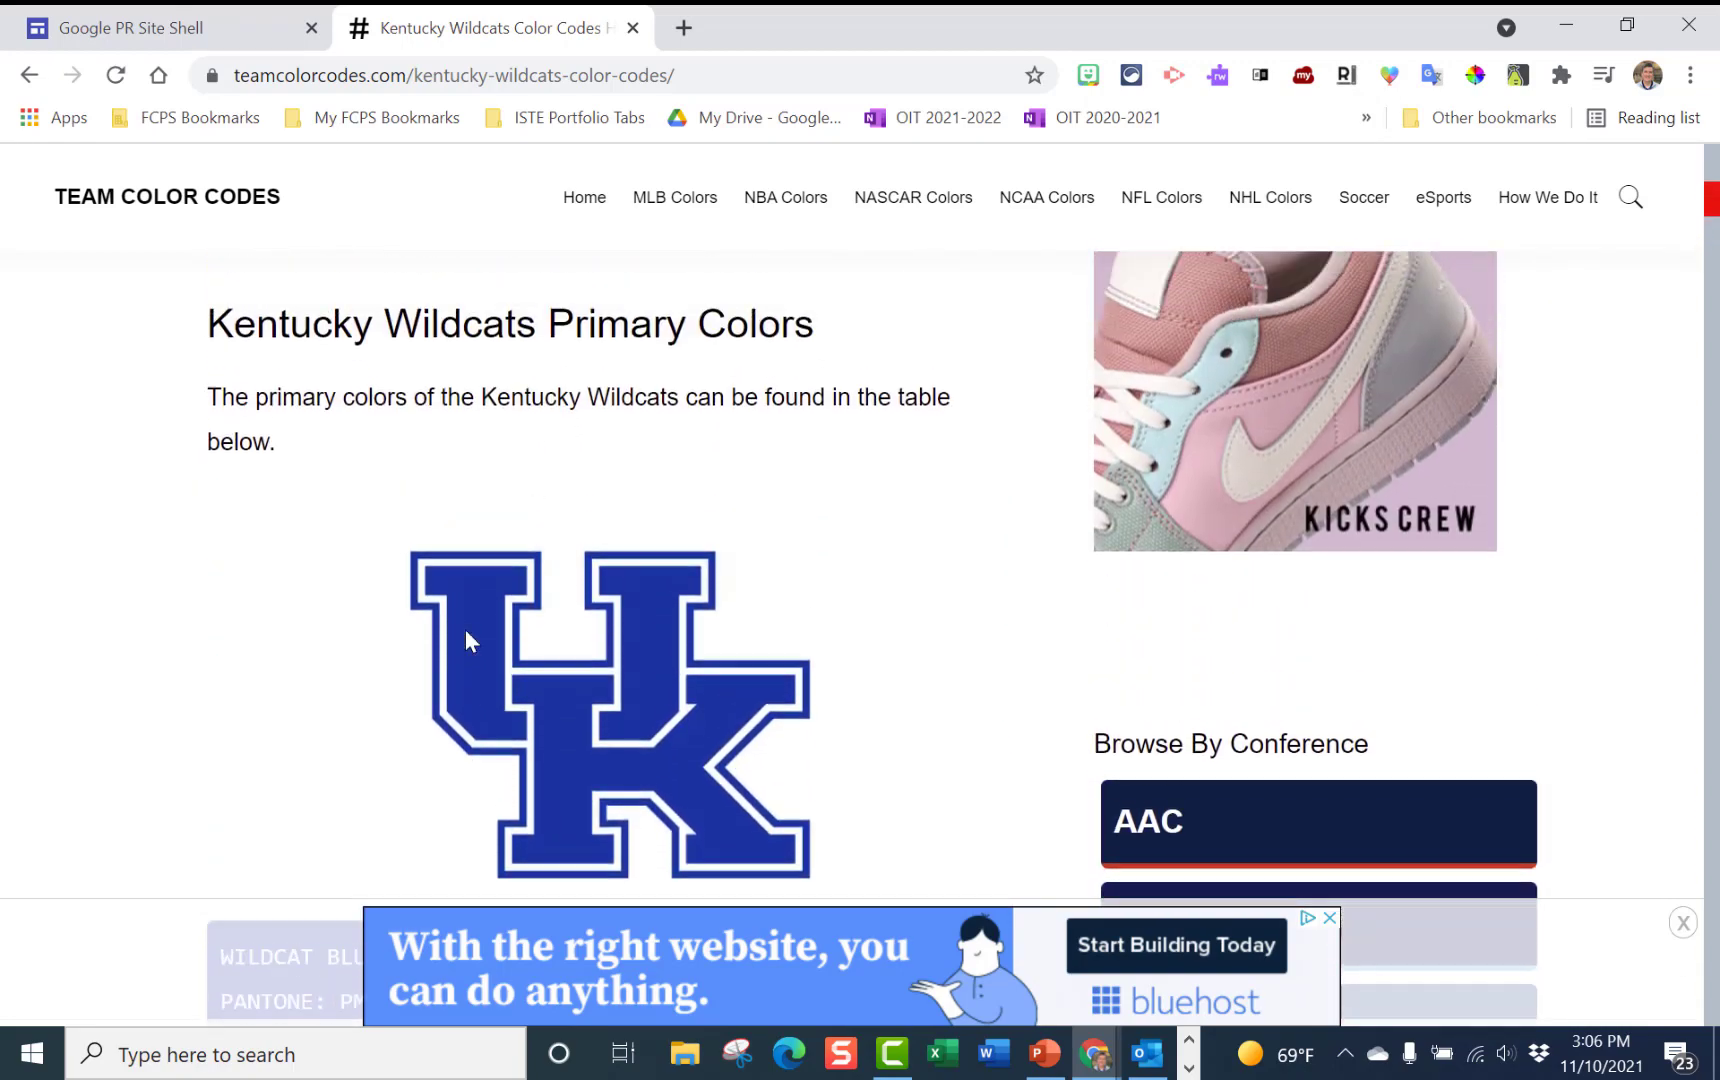
scroll(465, 630, "up", 5)
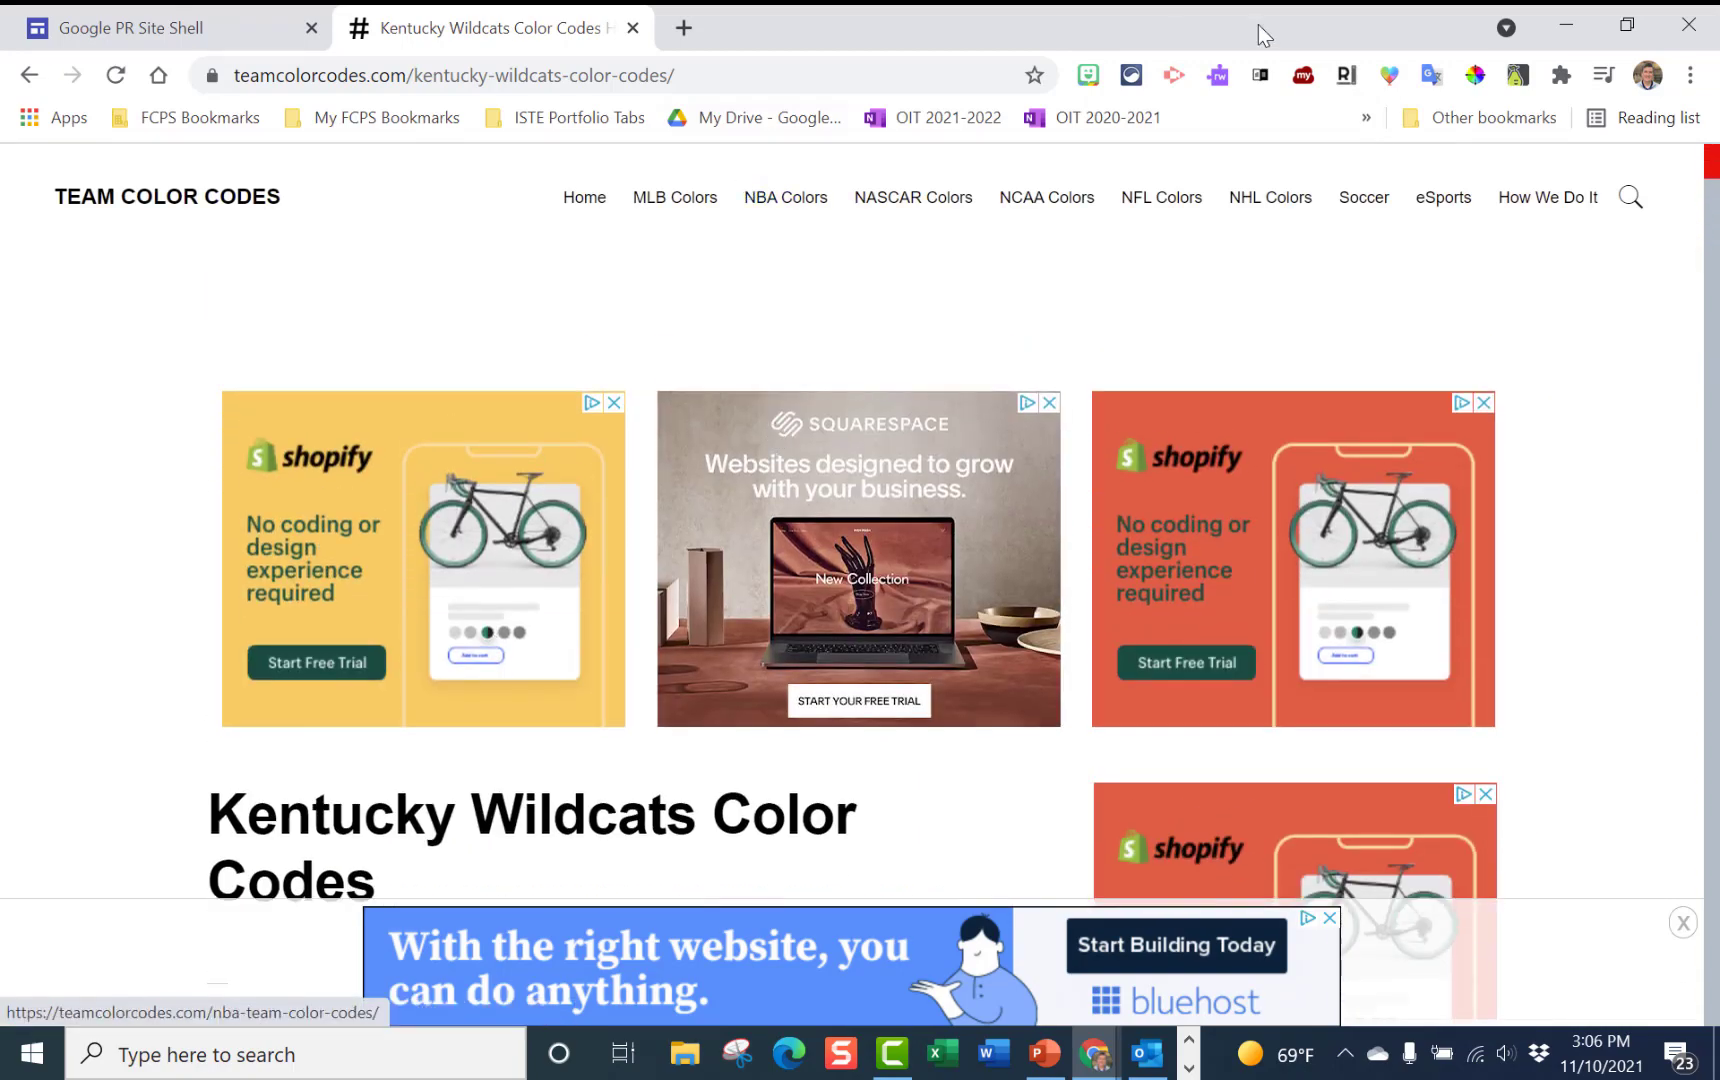
left_click(1566, 24)
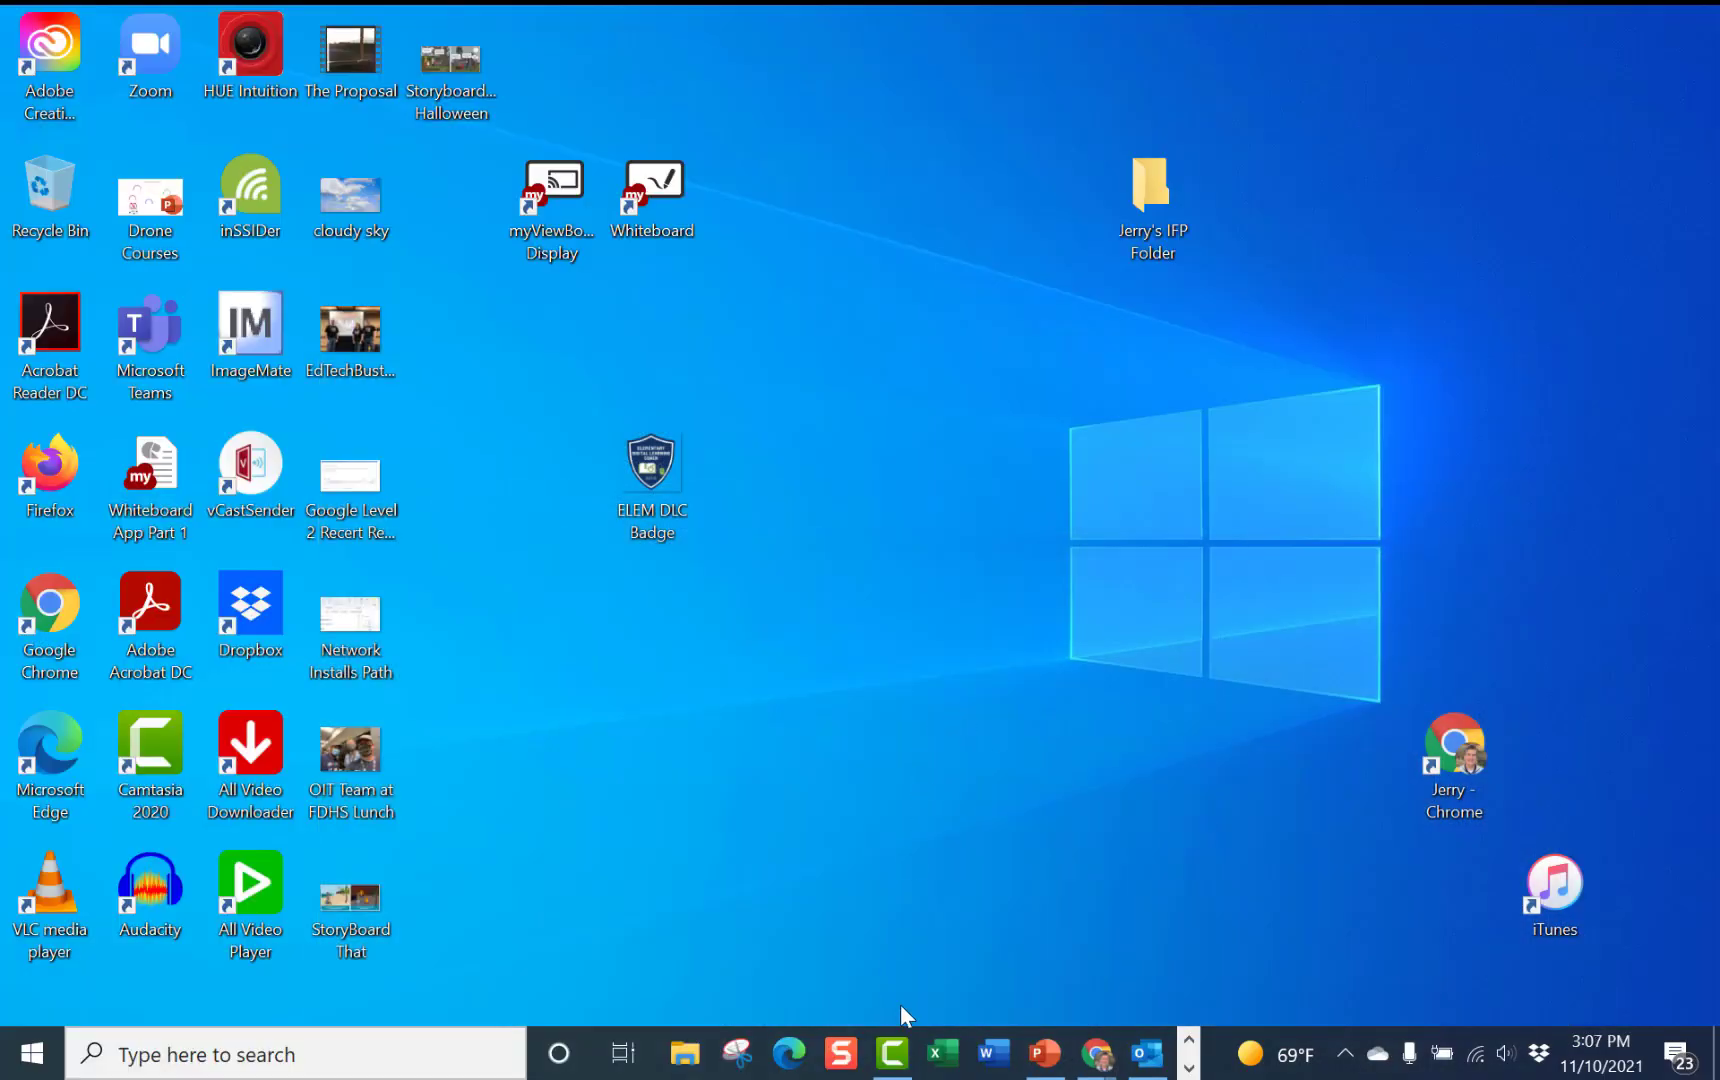
Open Outlook Options at the Mail settings page
left_click(1145, 1058)
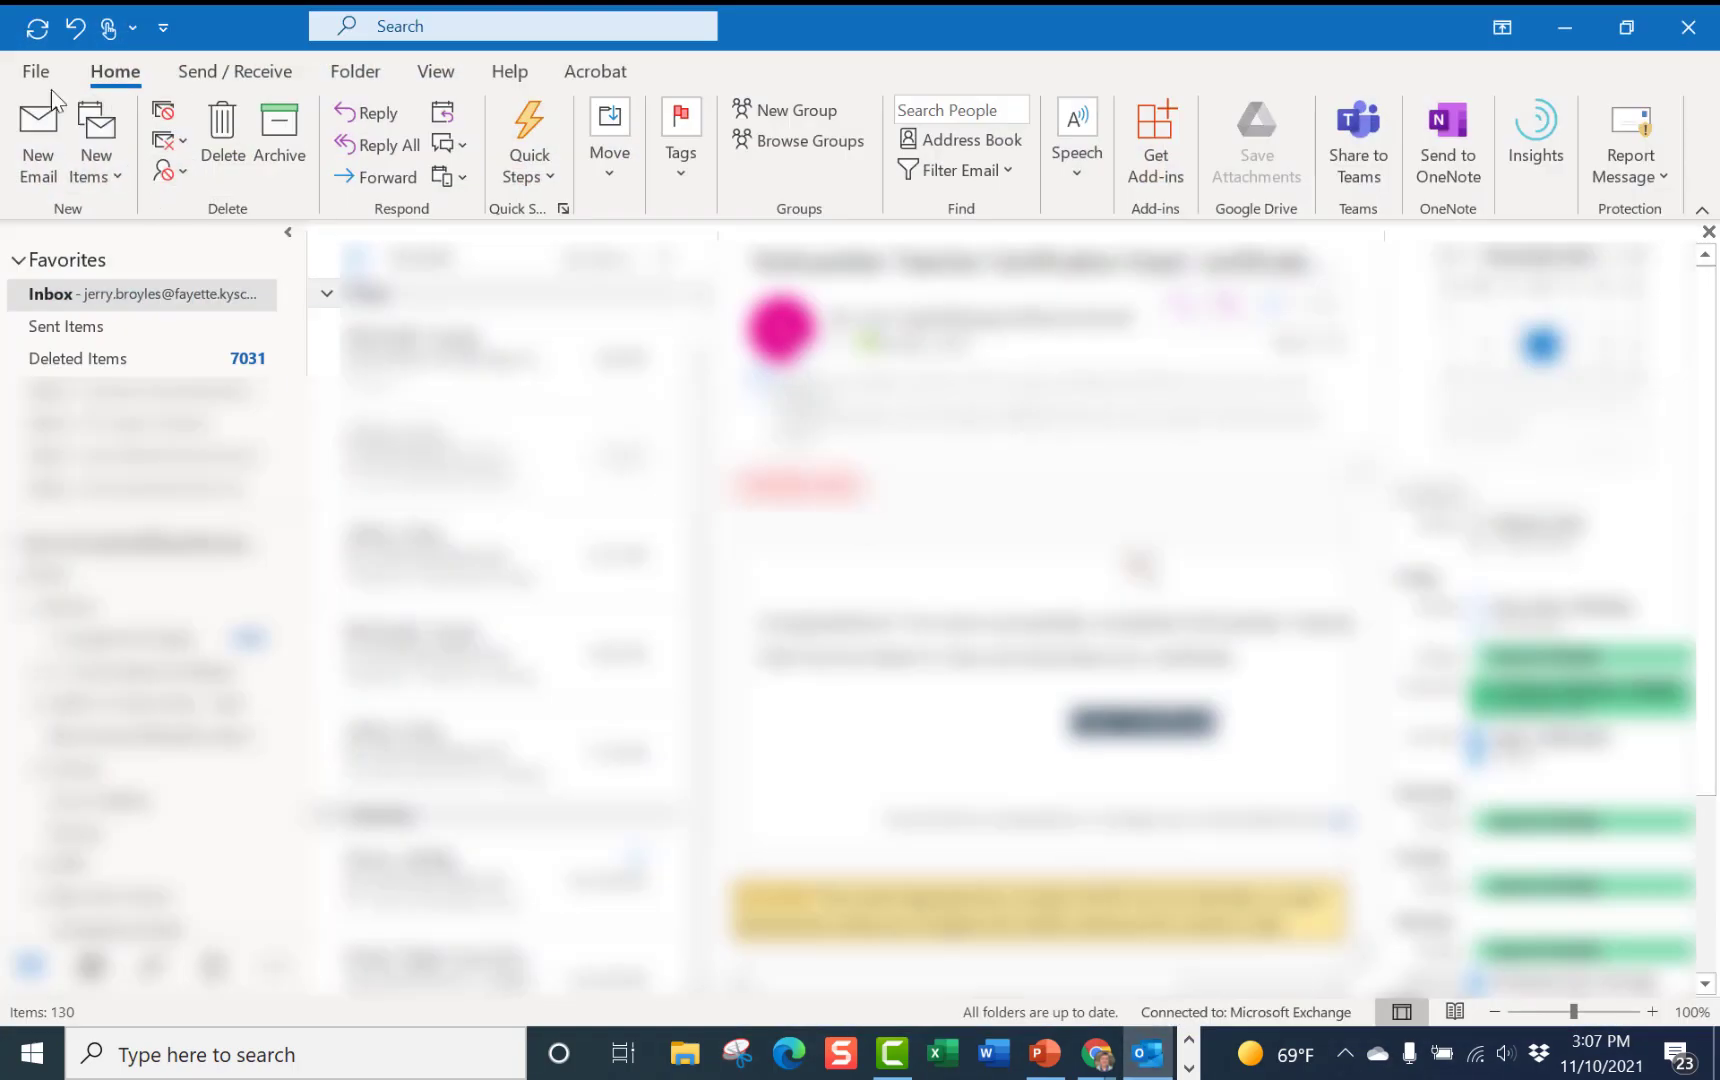
left_click(36, 74)
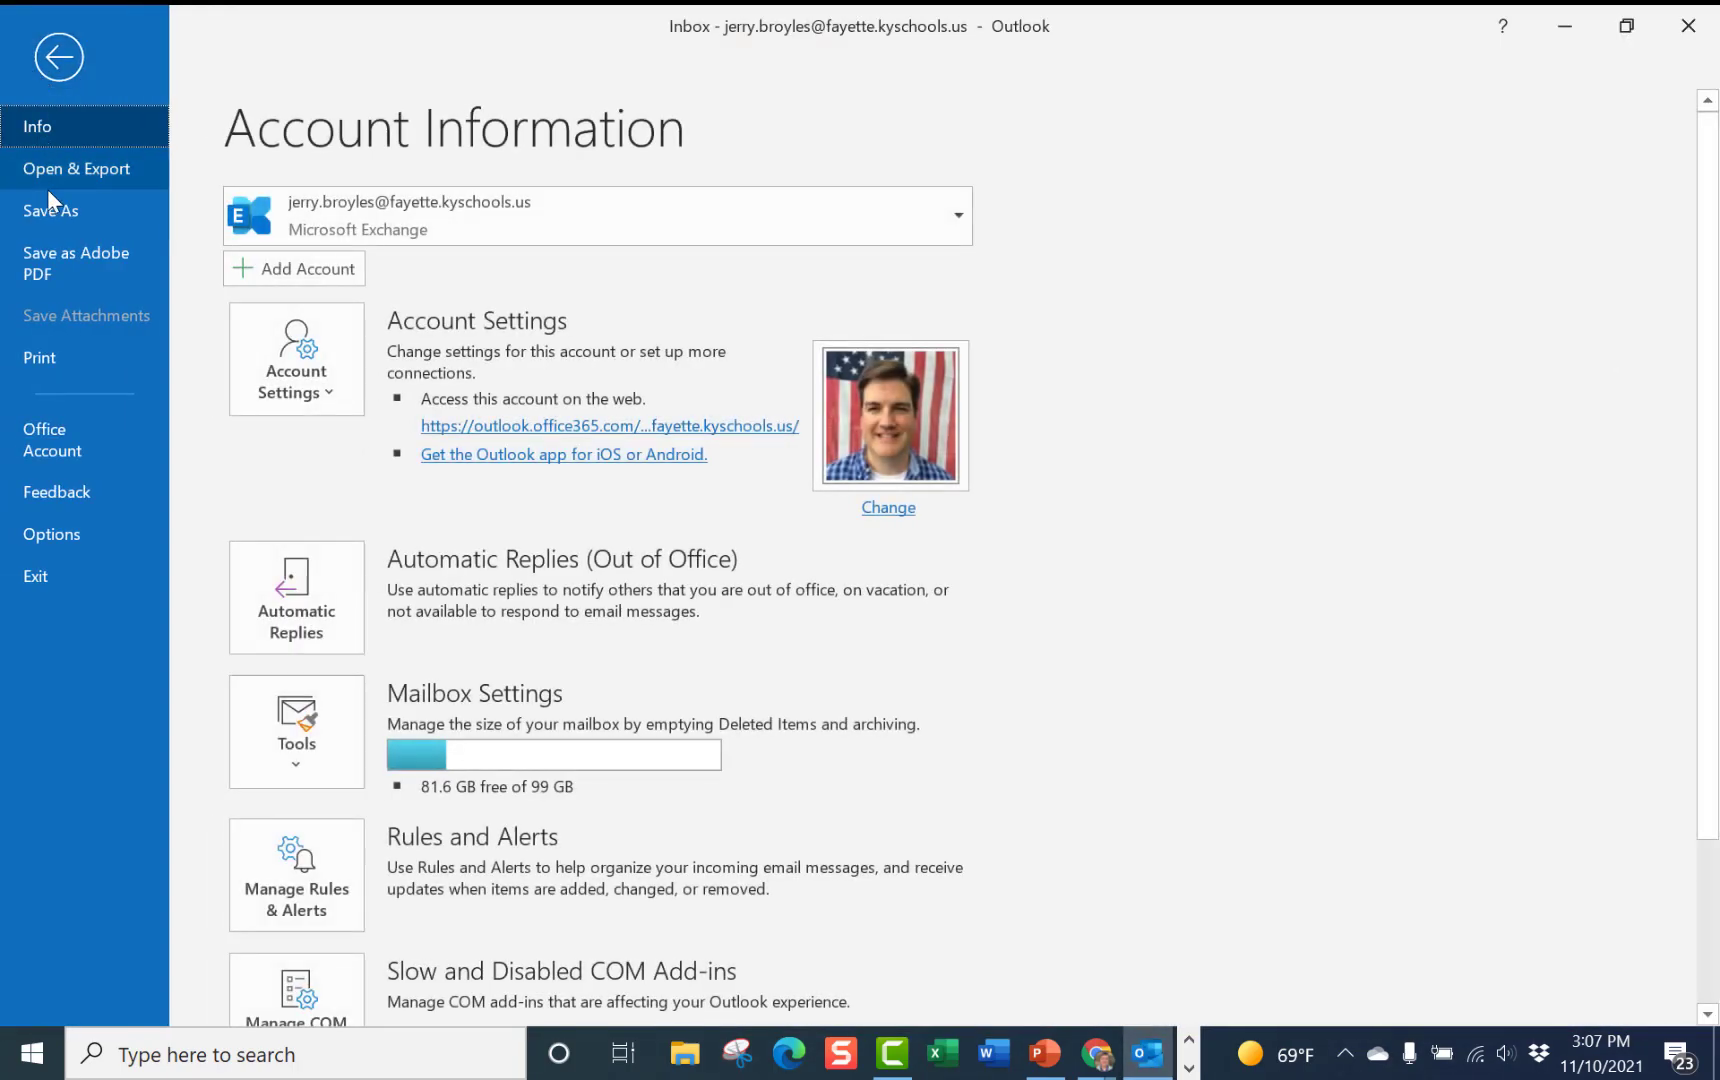
left_click(72, 538)
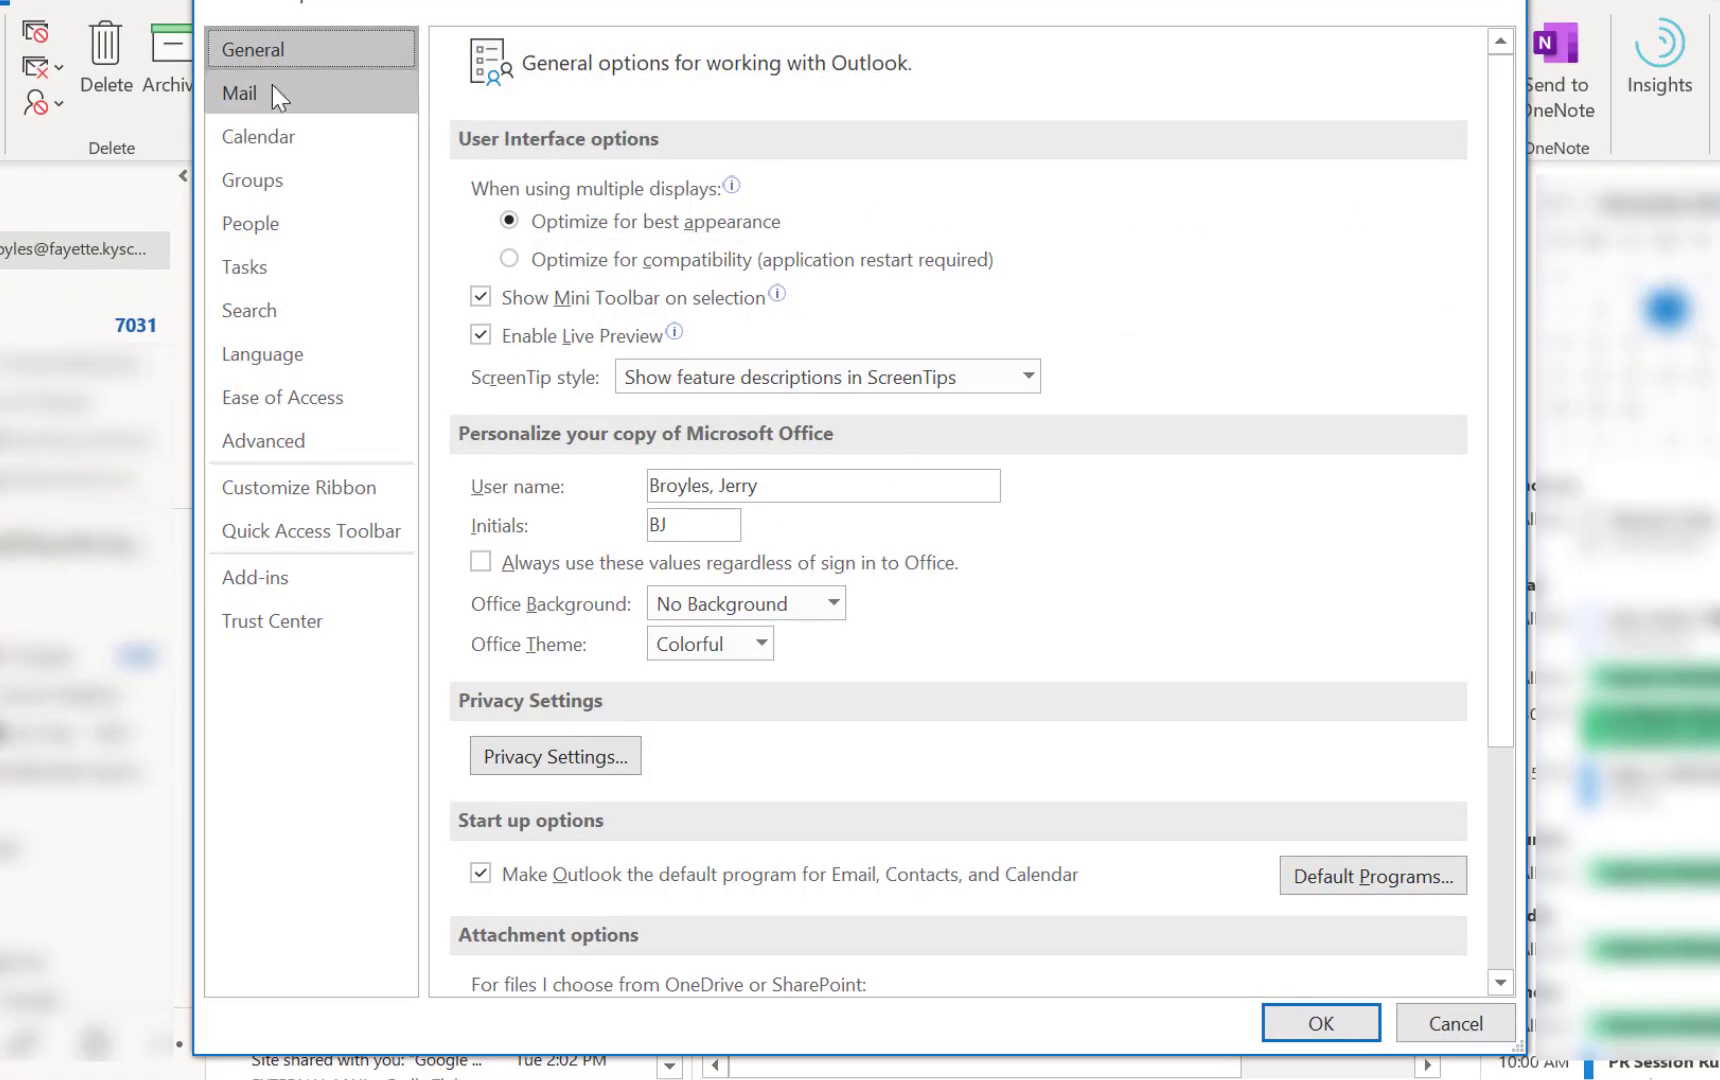
left_click(258, 101)
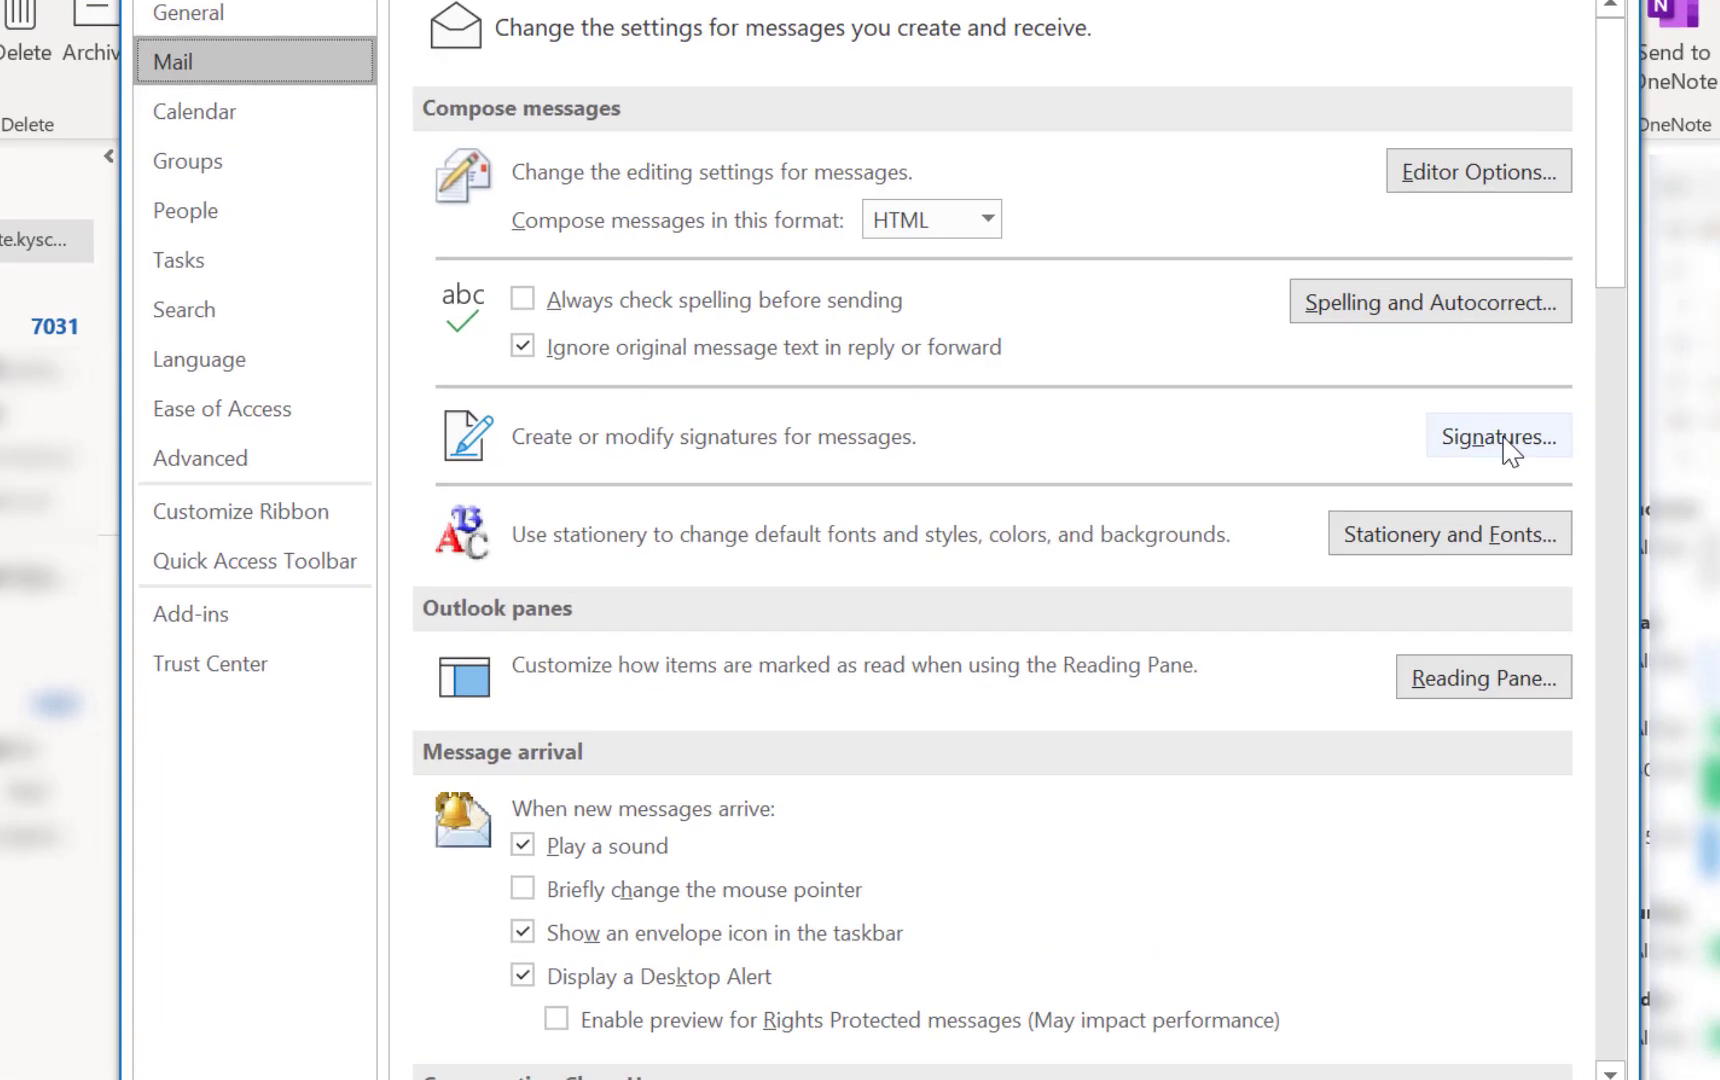
Add a new signature named 'New Email Sig' in Signatures and Stationery
left_click(1406, 421)
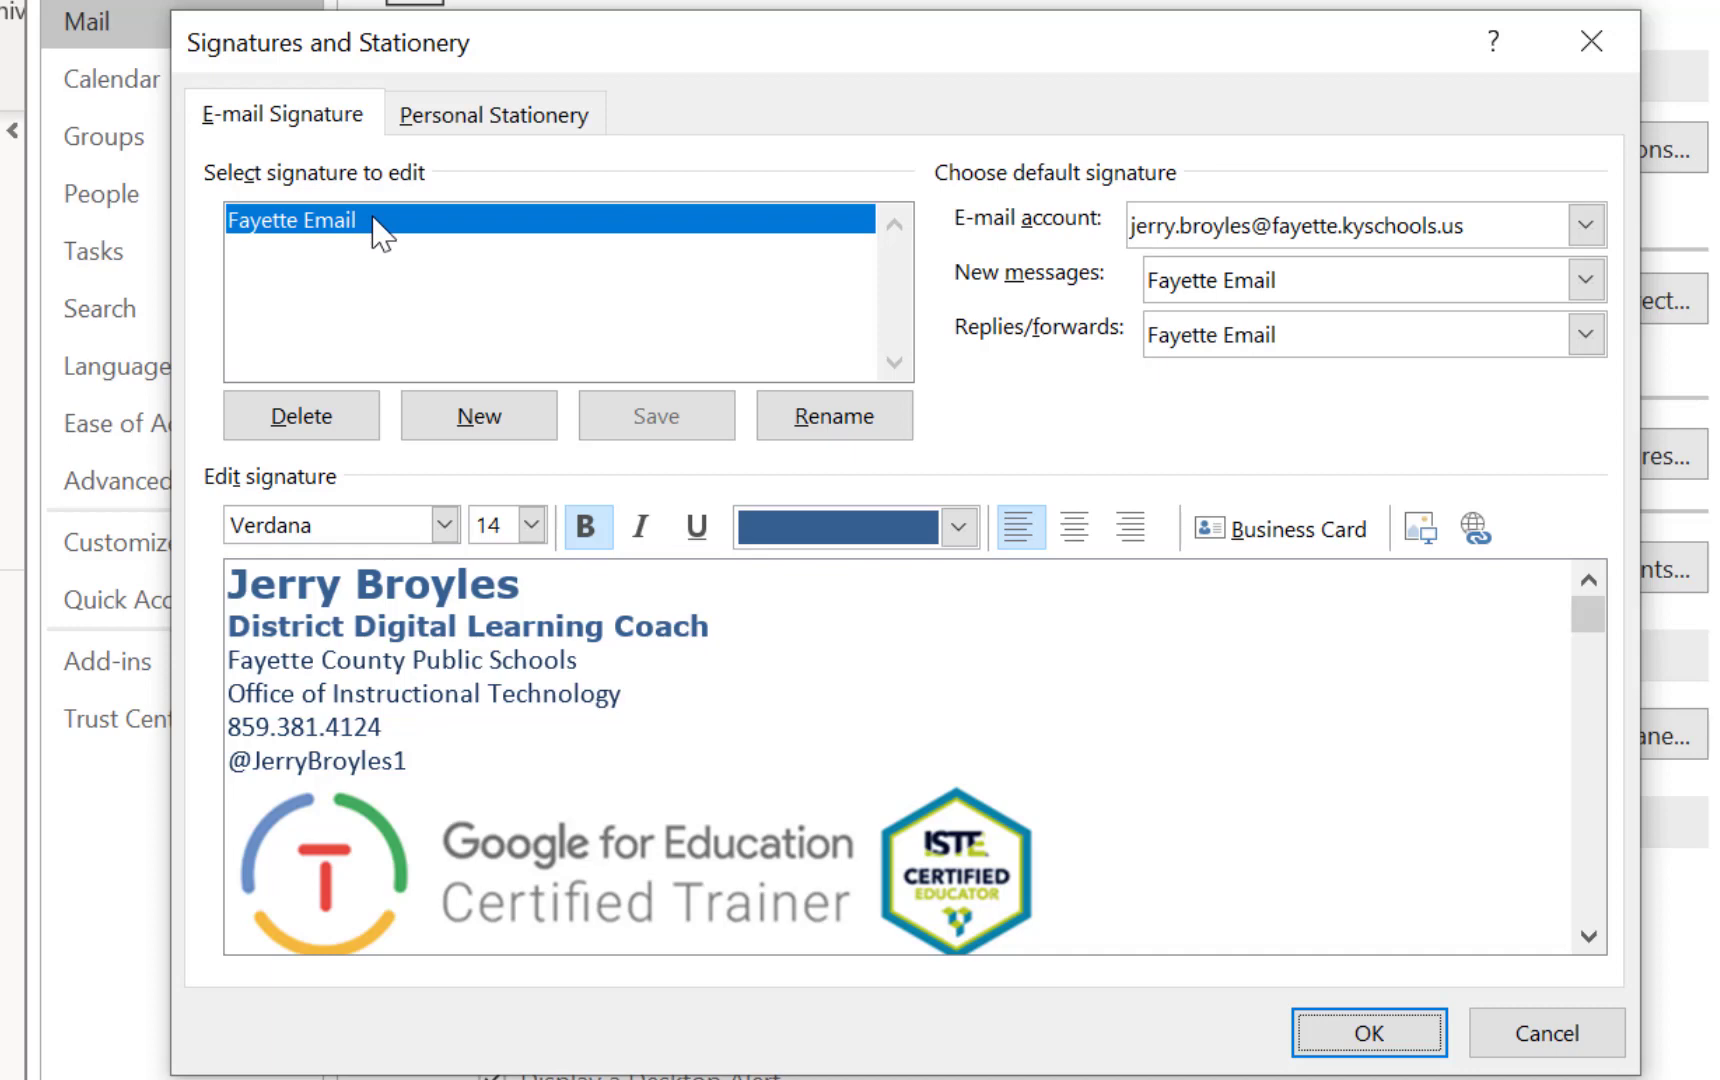
left_click(491, 421)
type("New Email Sig")
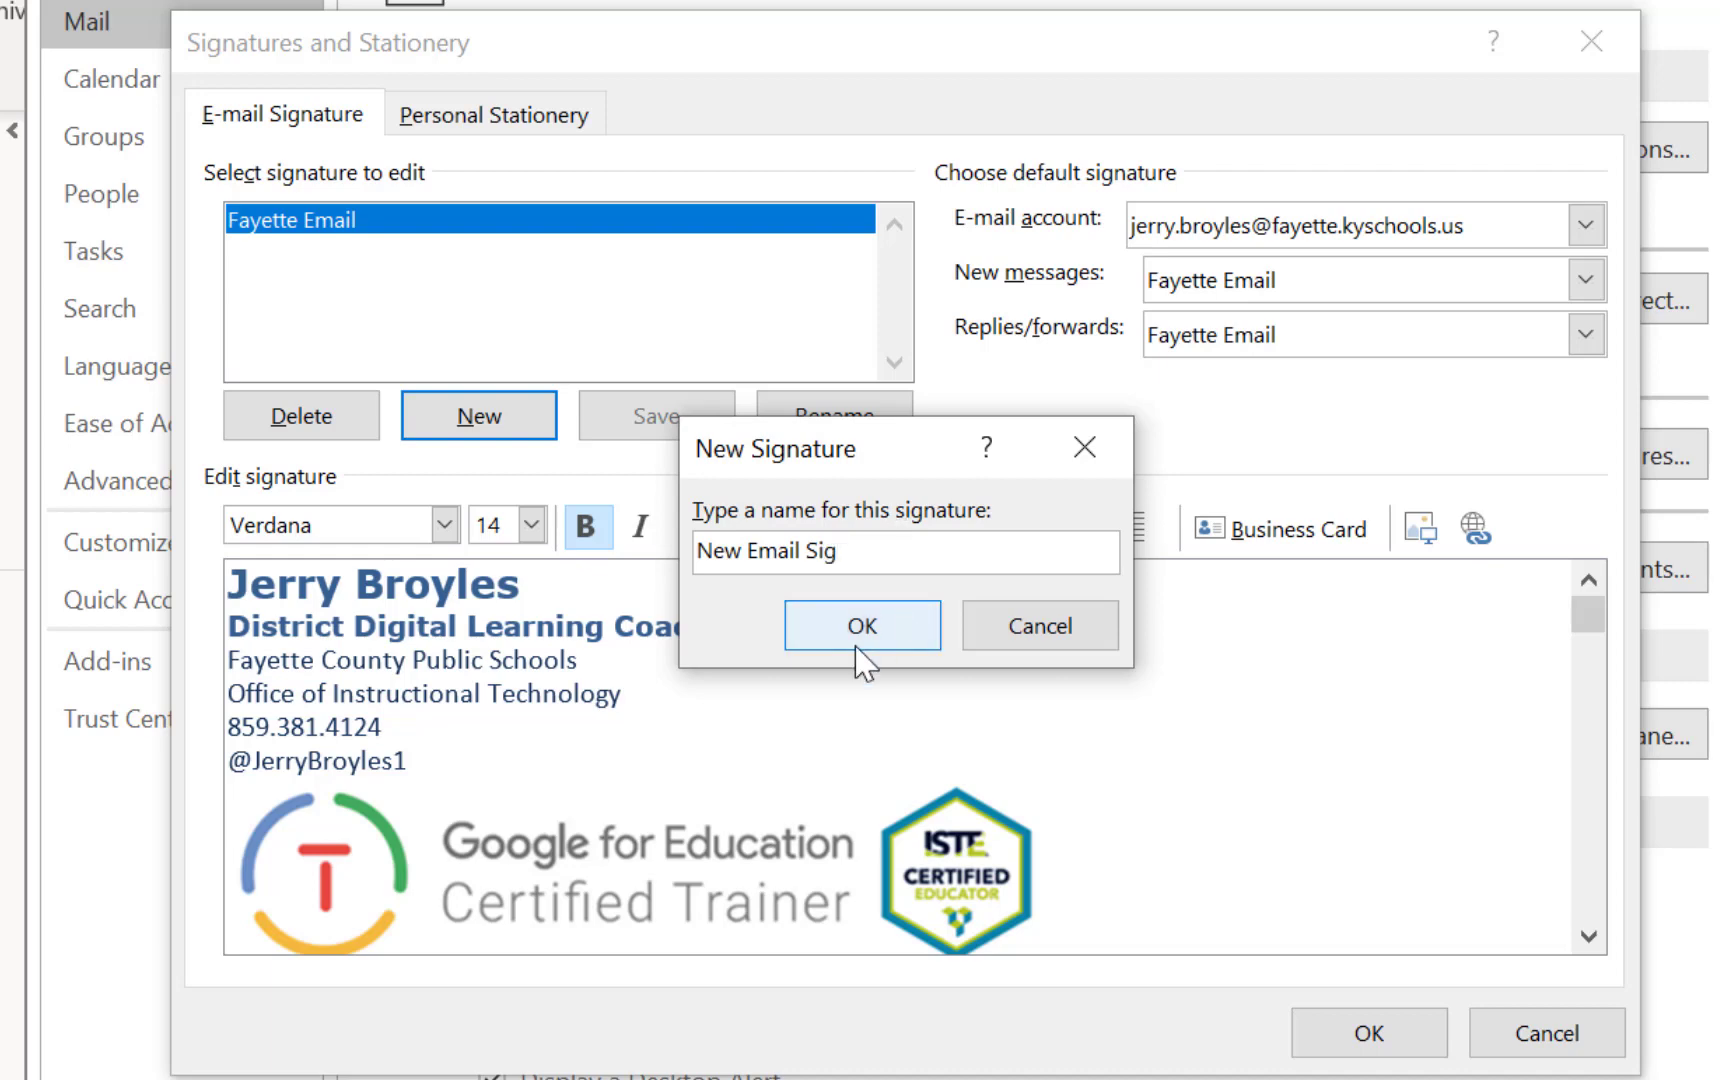
left_click(860, 645)
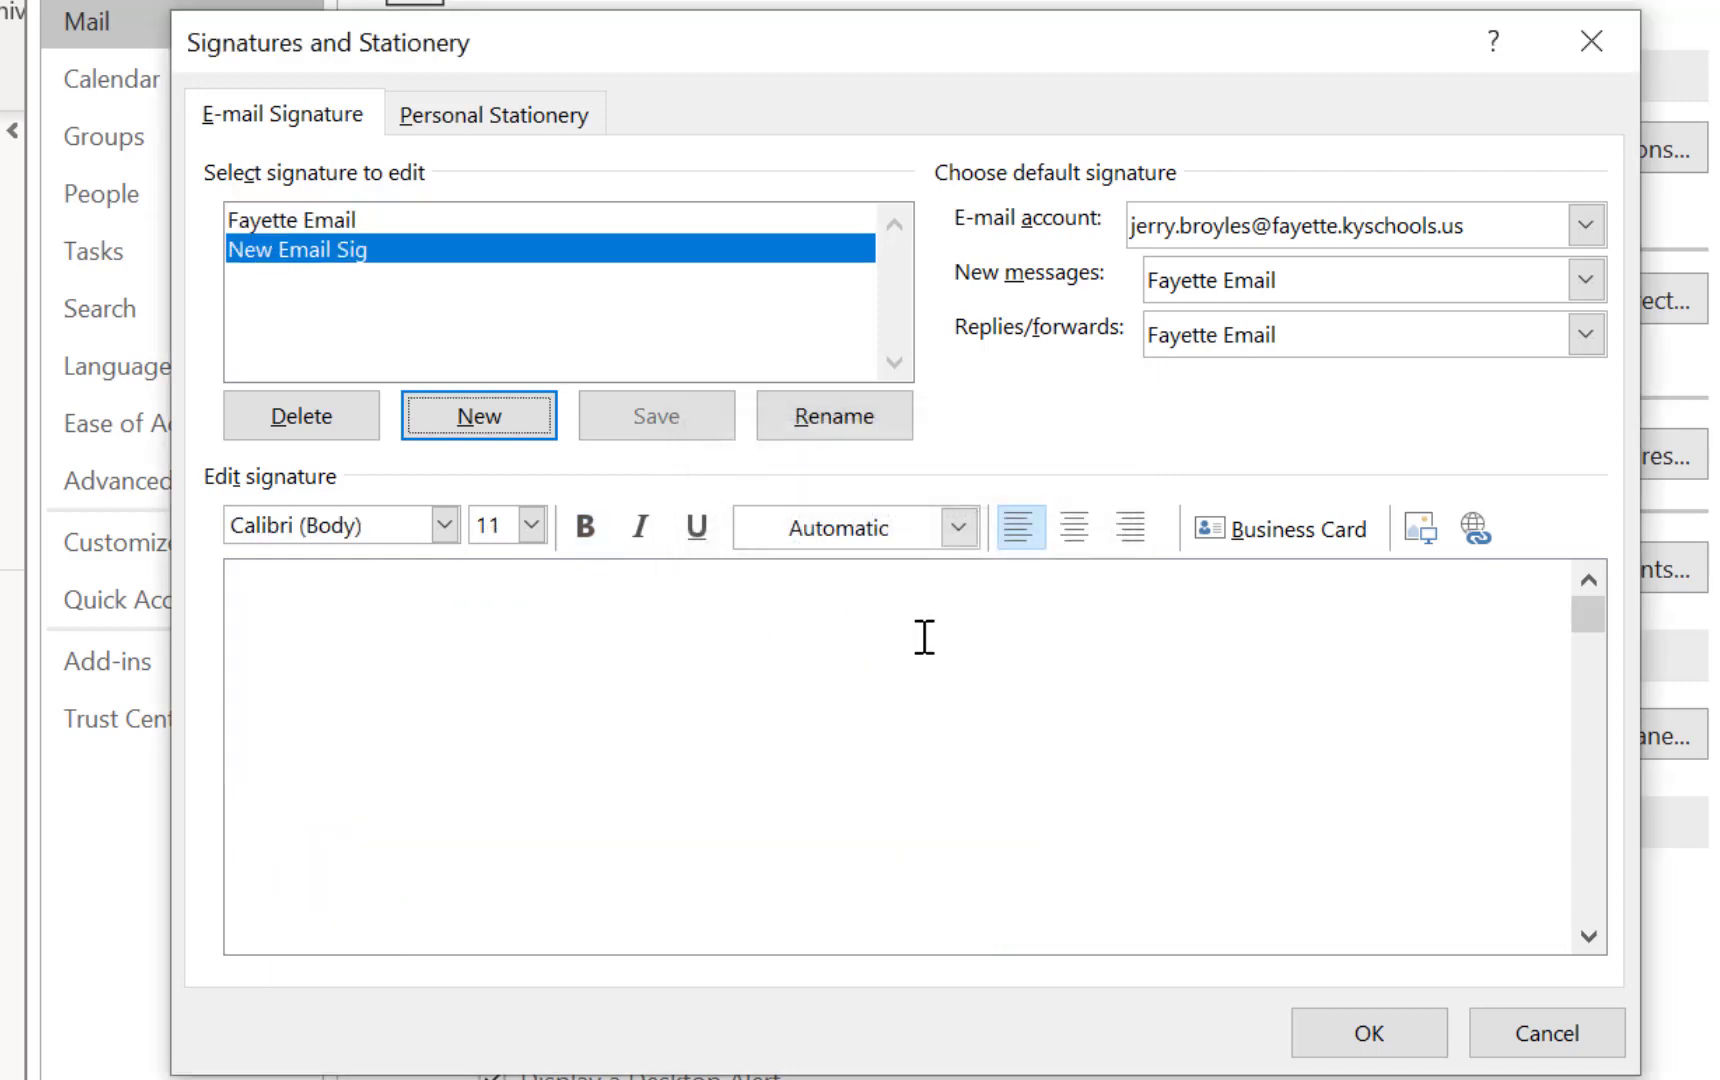
Type the user's name, 'District Digital Learning Coach', and the Twitter handle on three signature lines
left_click(363, 597)
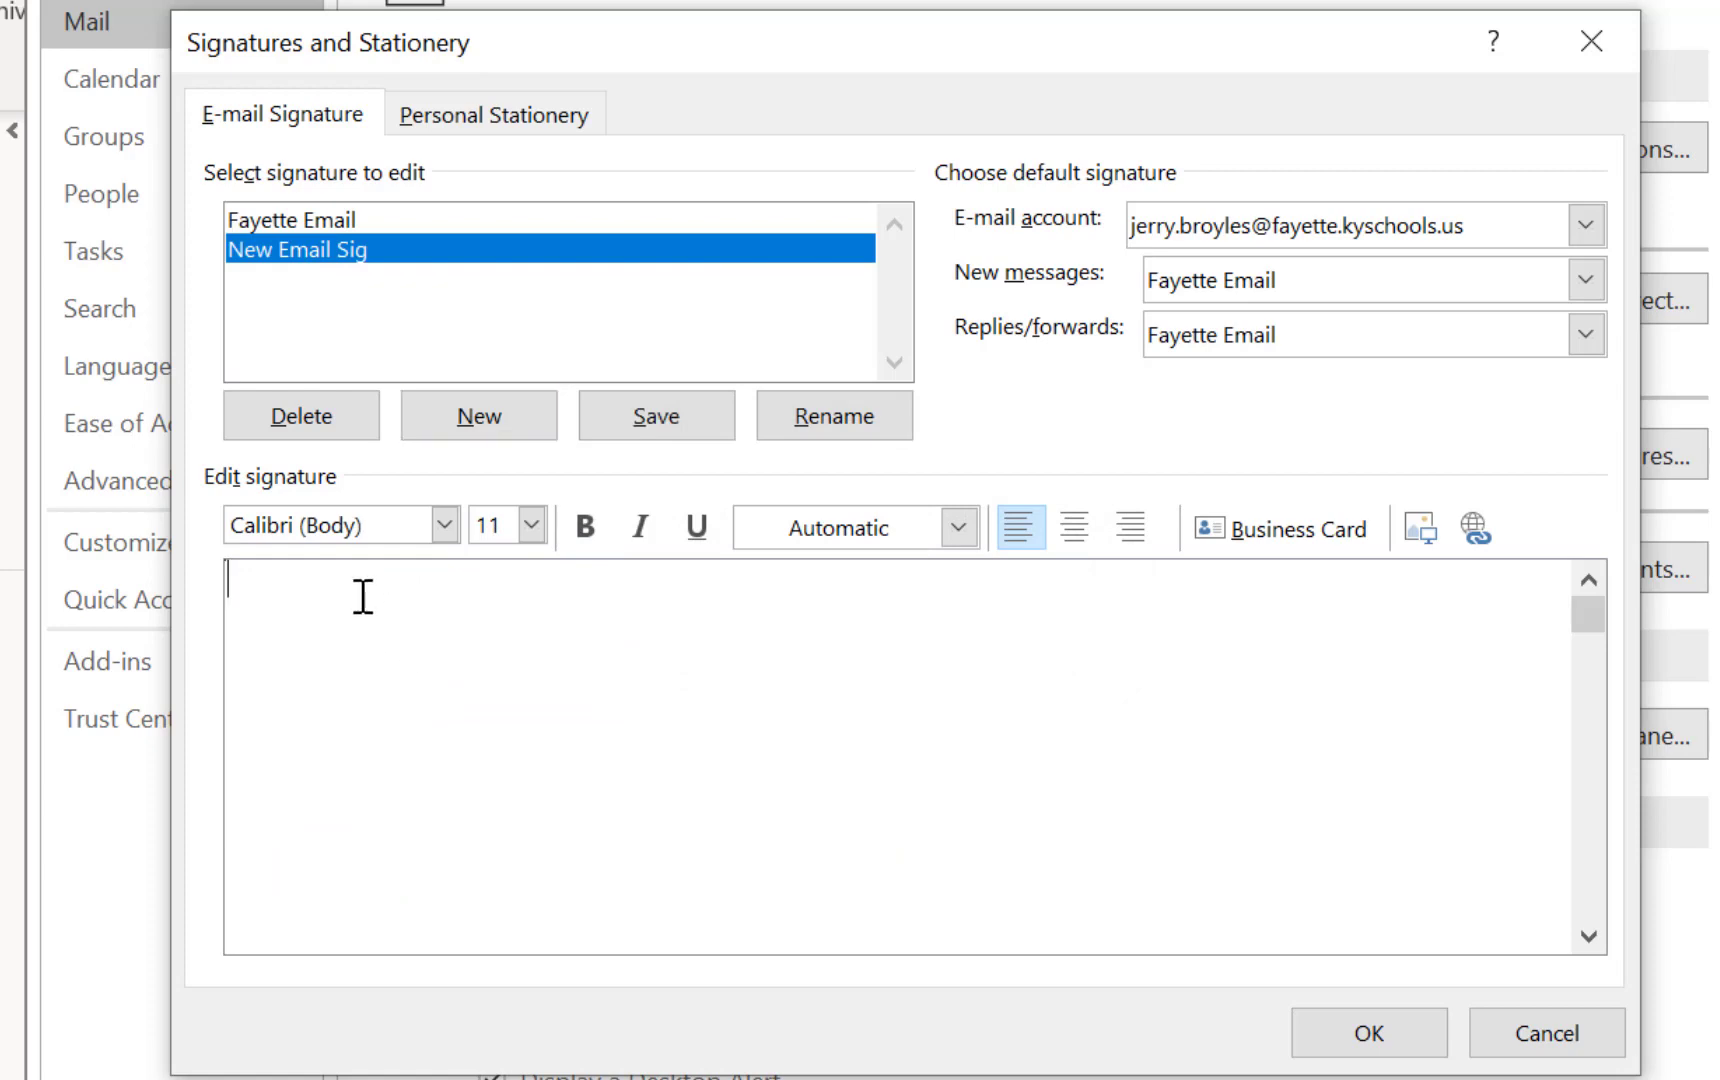
type("Jerry Broyles")
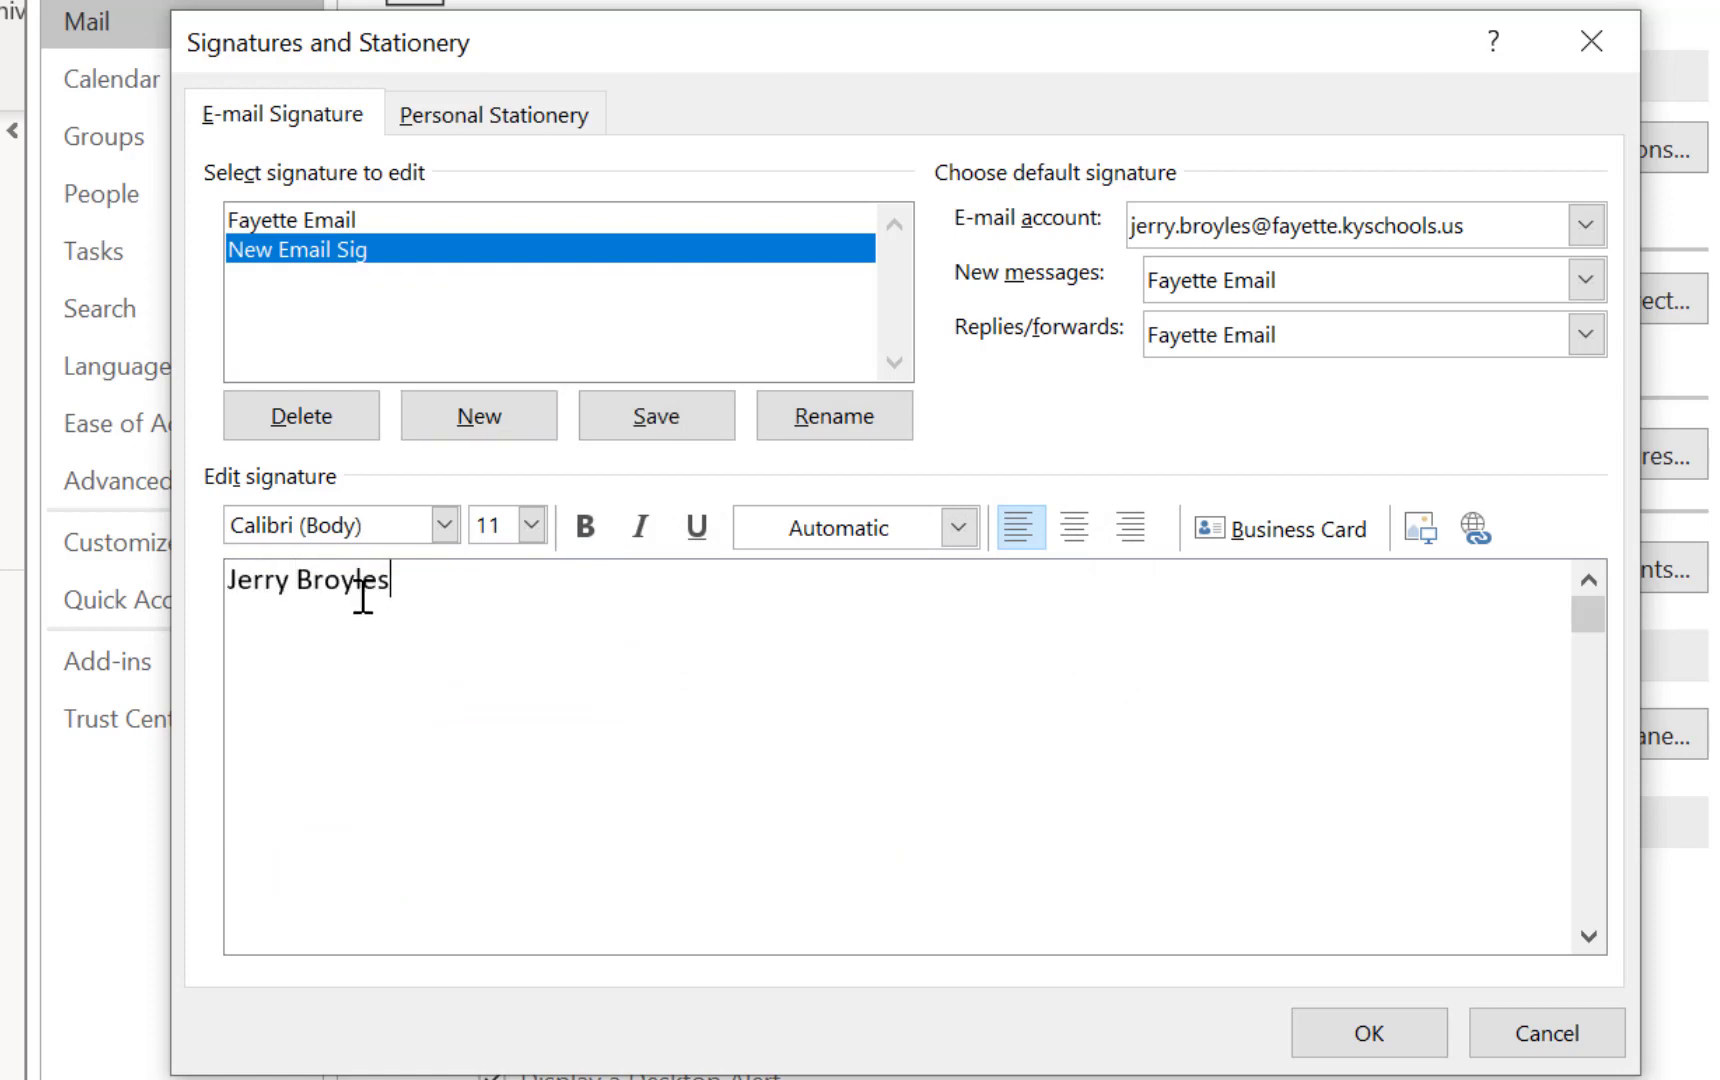
key("Return")
type("District Digital Learning Coach")
key("Return")
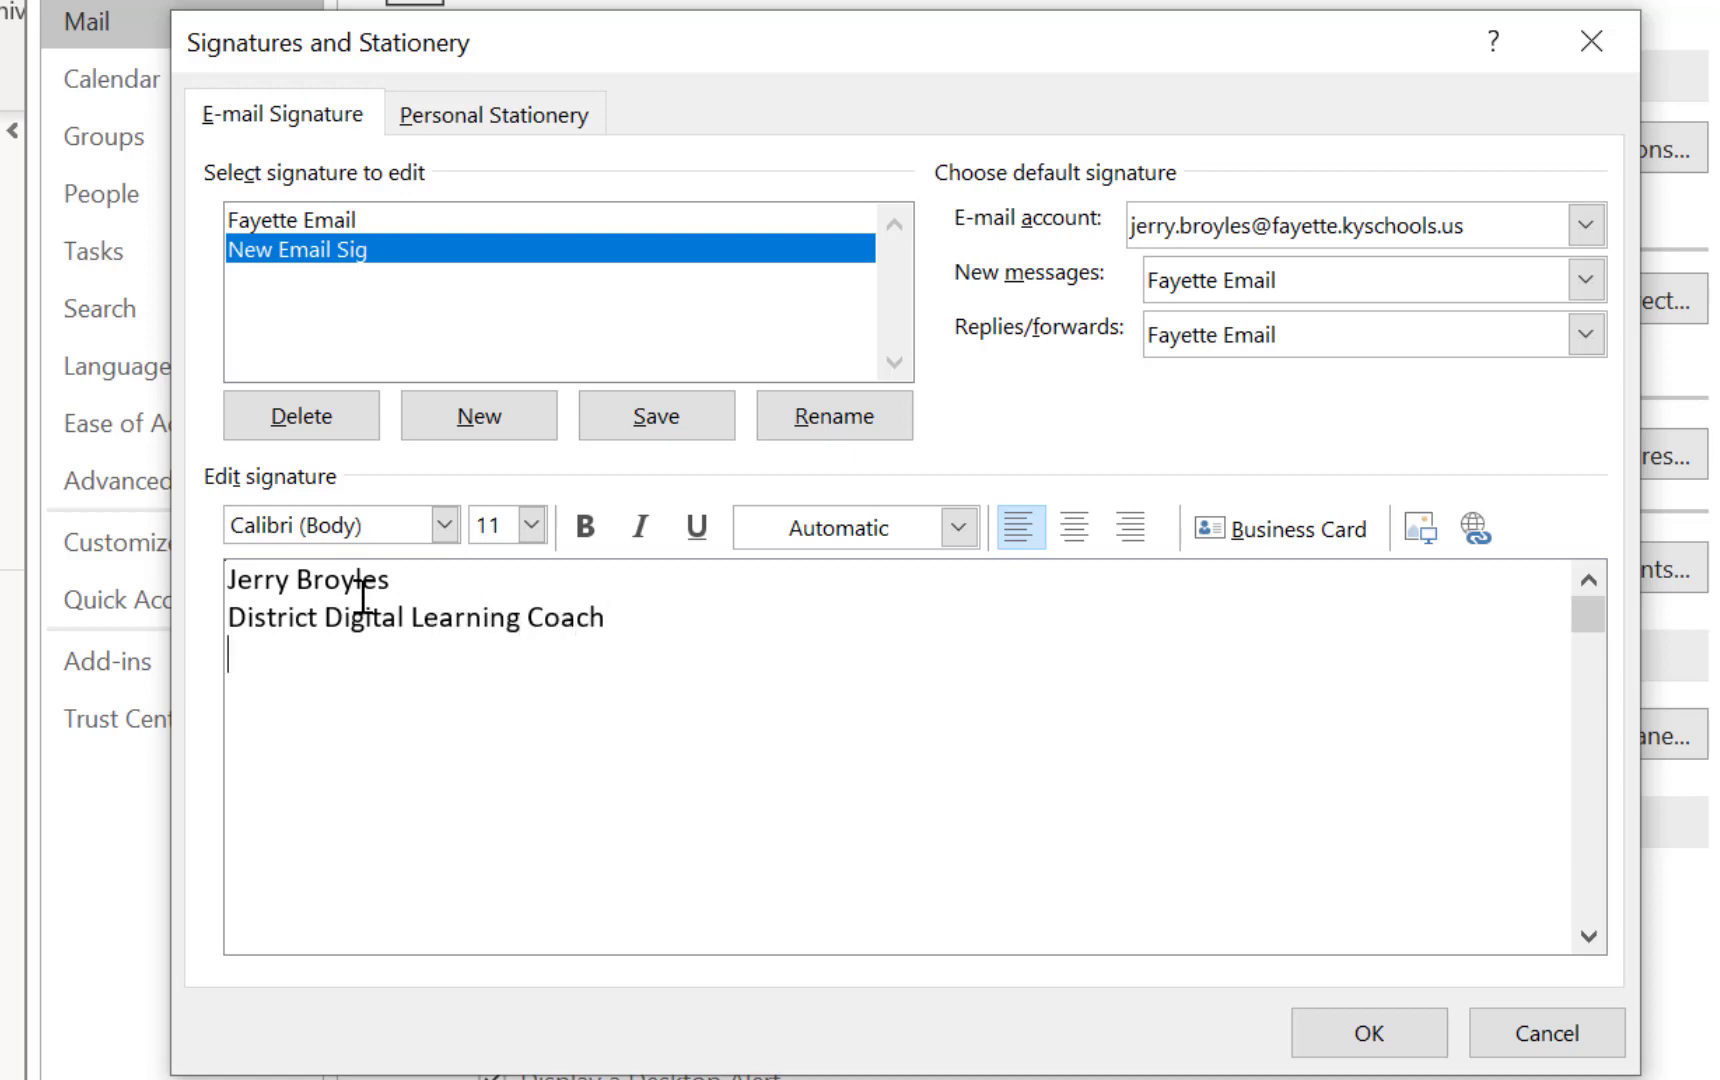
type("@JerryBryl")
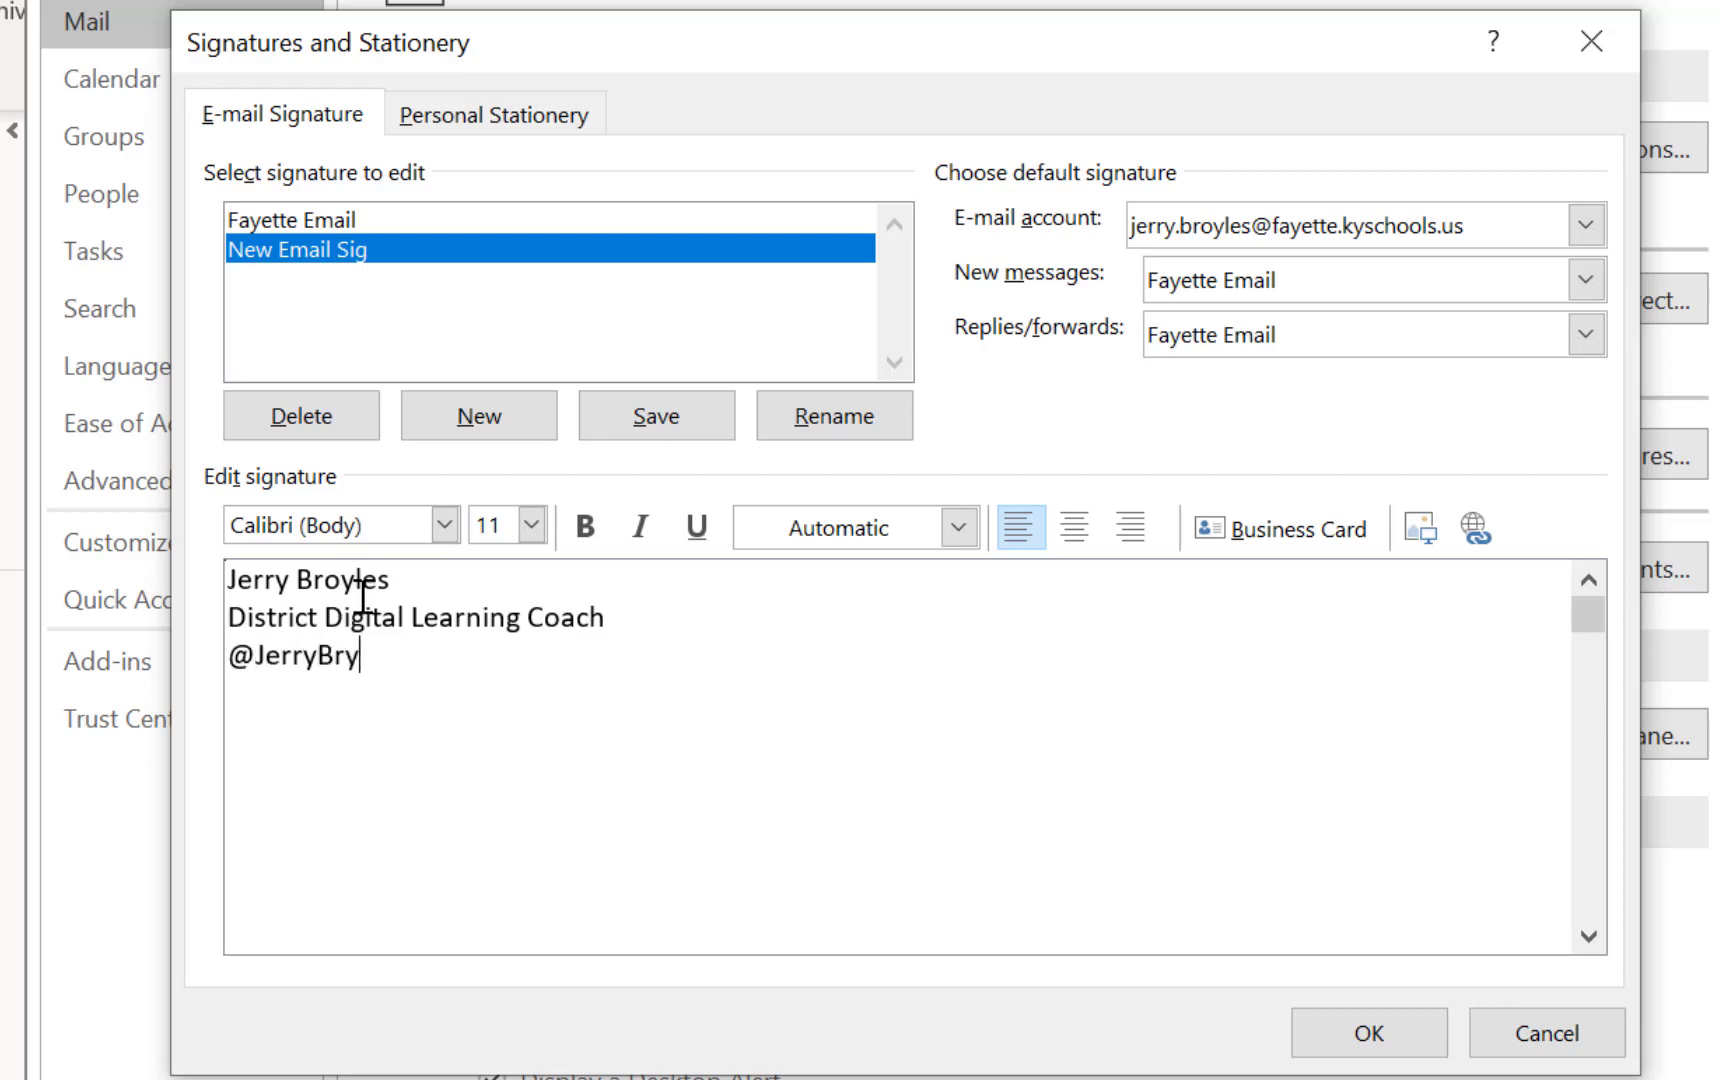
key("BackSpace")
key("BackSpace")
key("BackSpace")
type("oyles1")
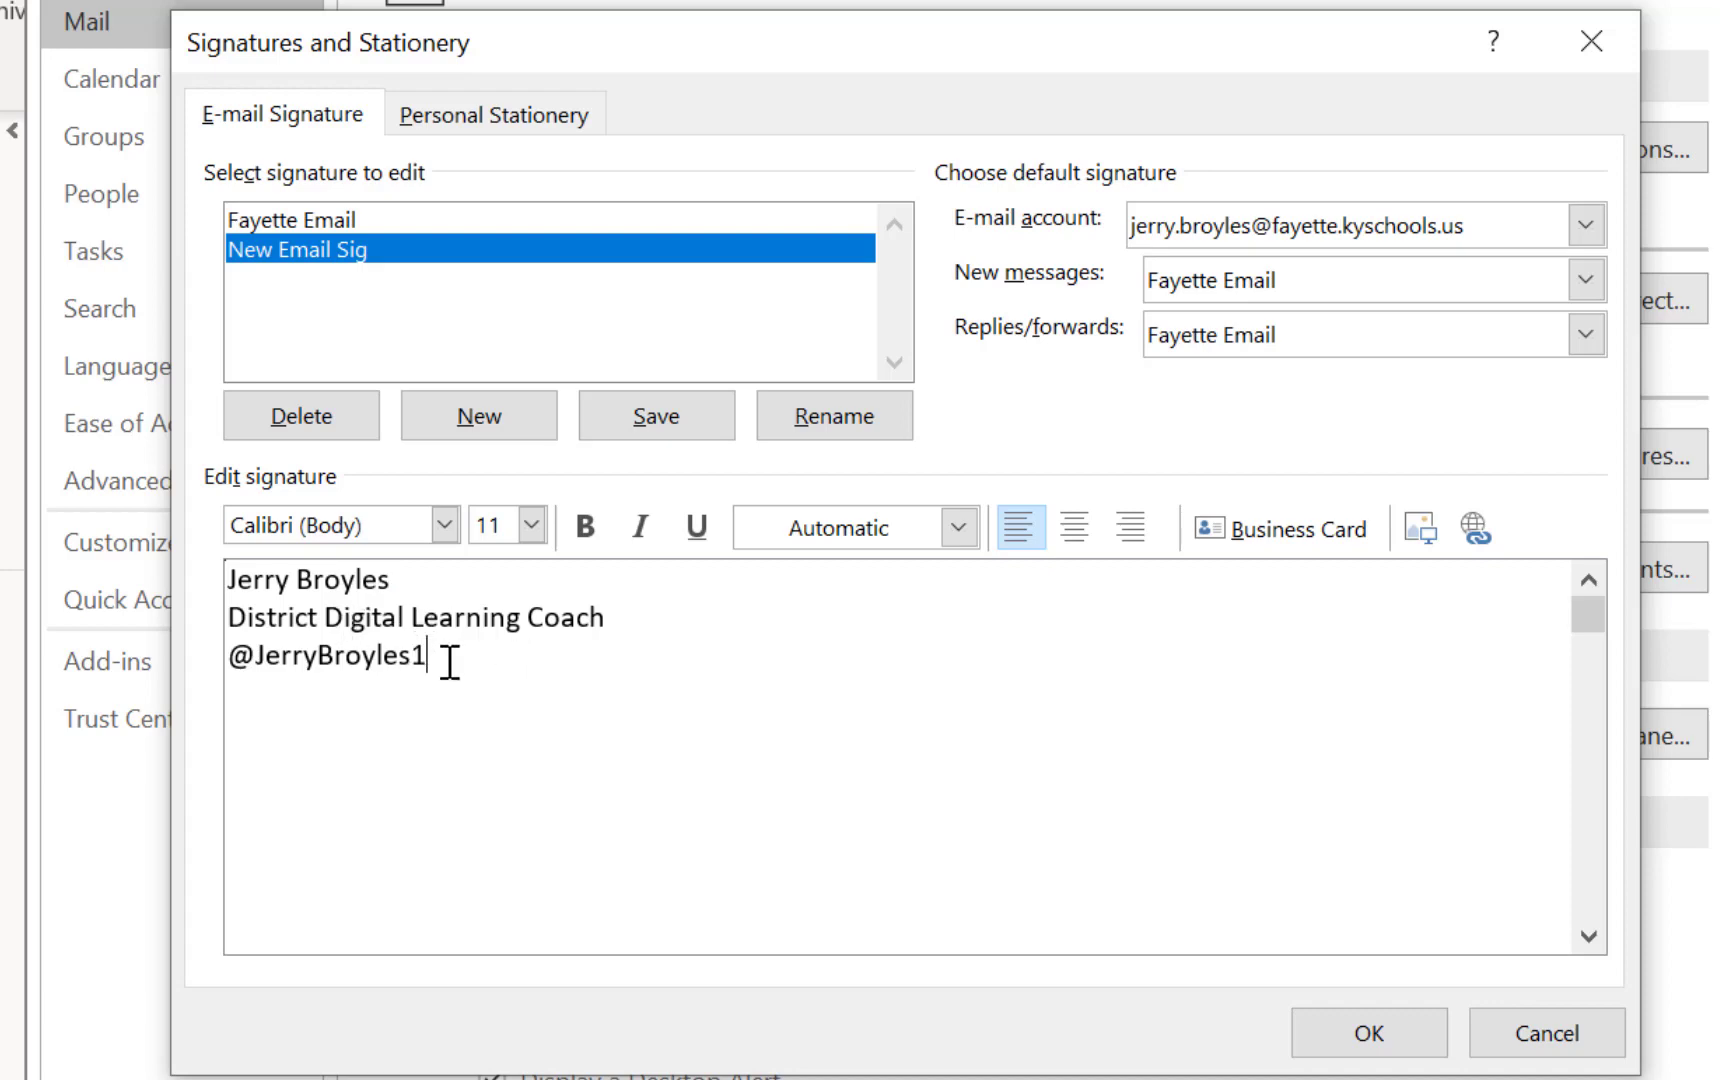
Set all three signature lines to font size 12
left_click_drag(426, 653, 231, 600)
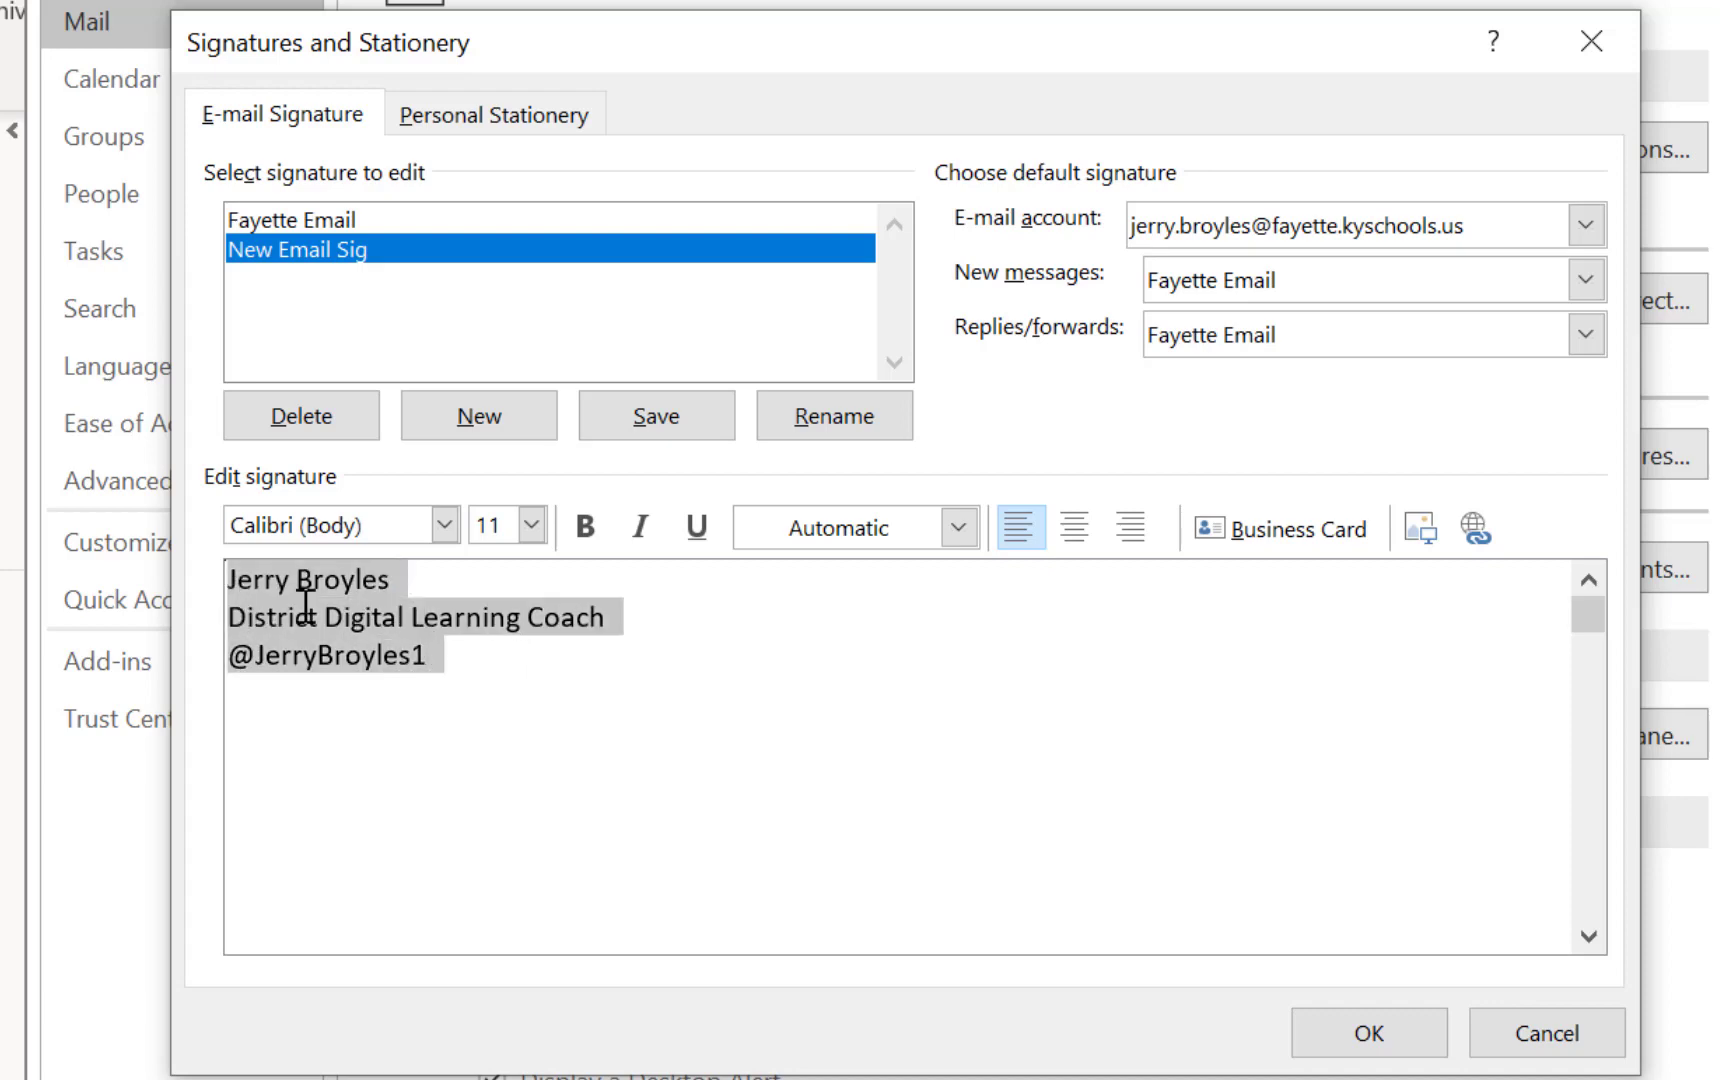
left_click(532, 525)
left_click(495, 685)
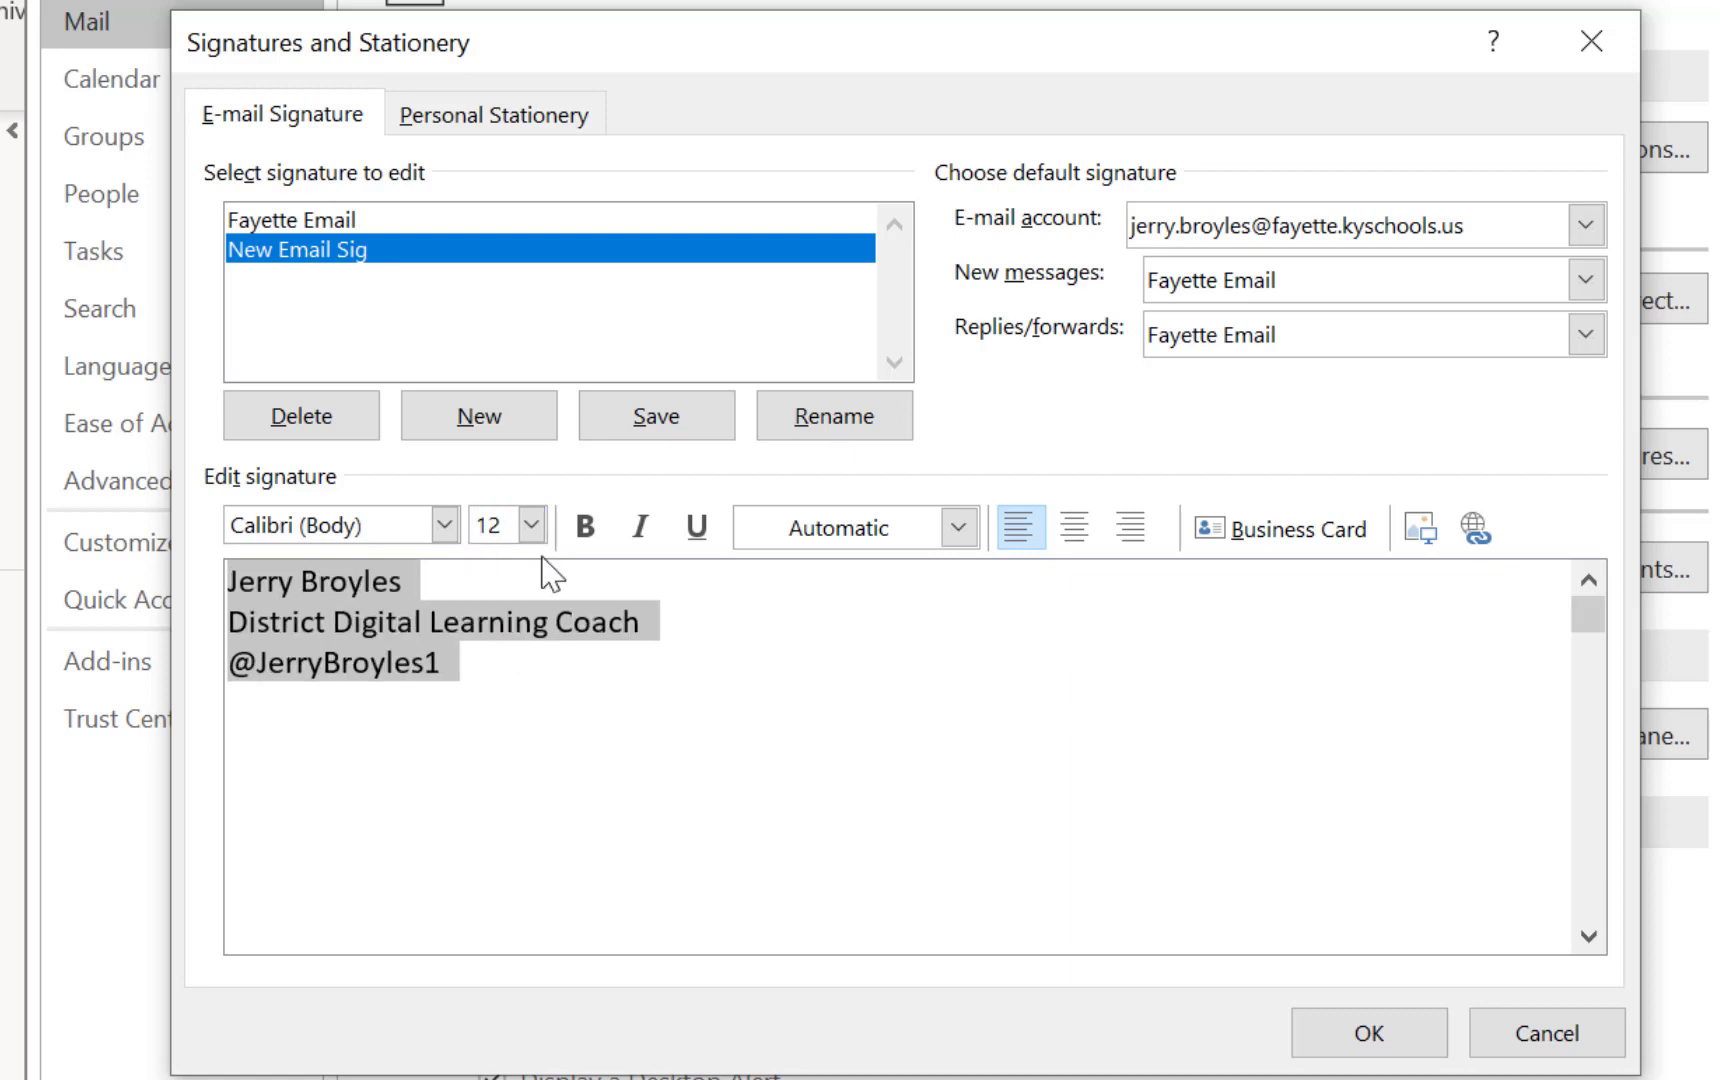
left_click(491, 662)
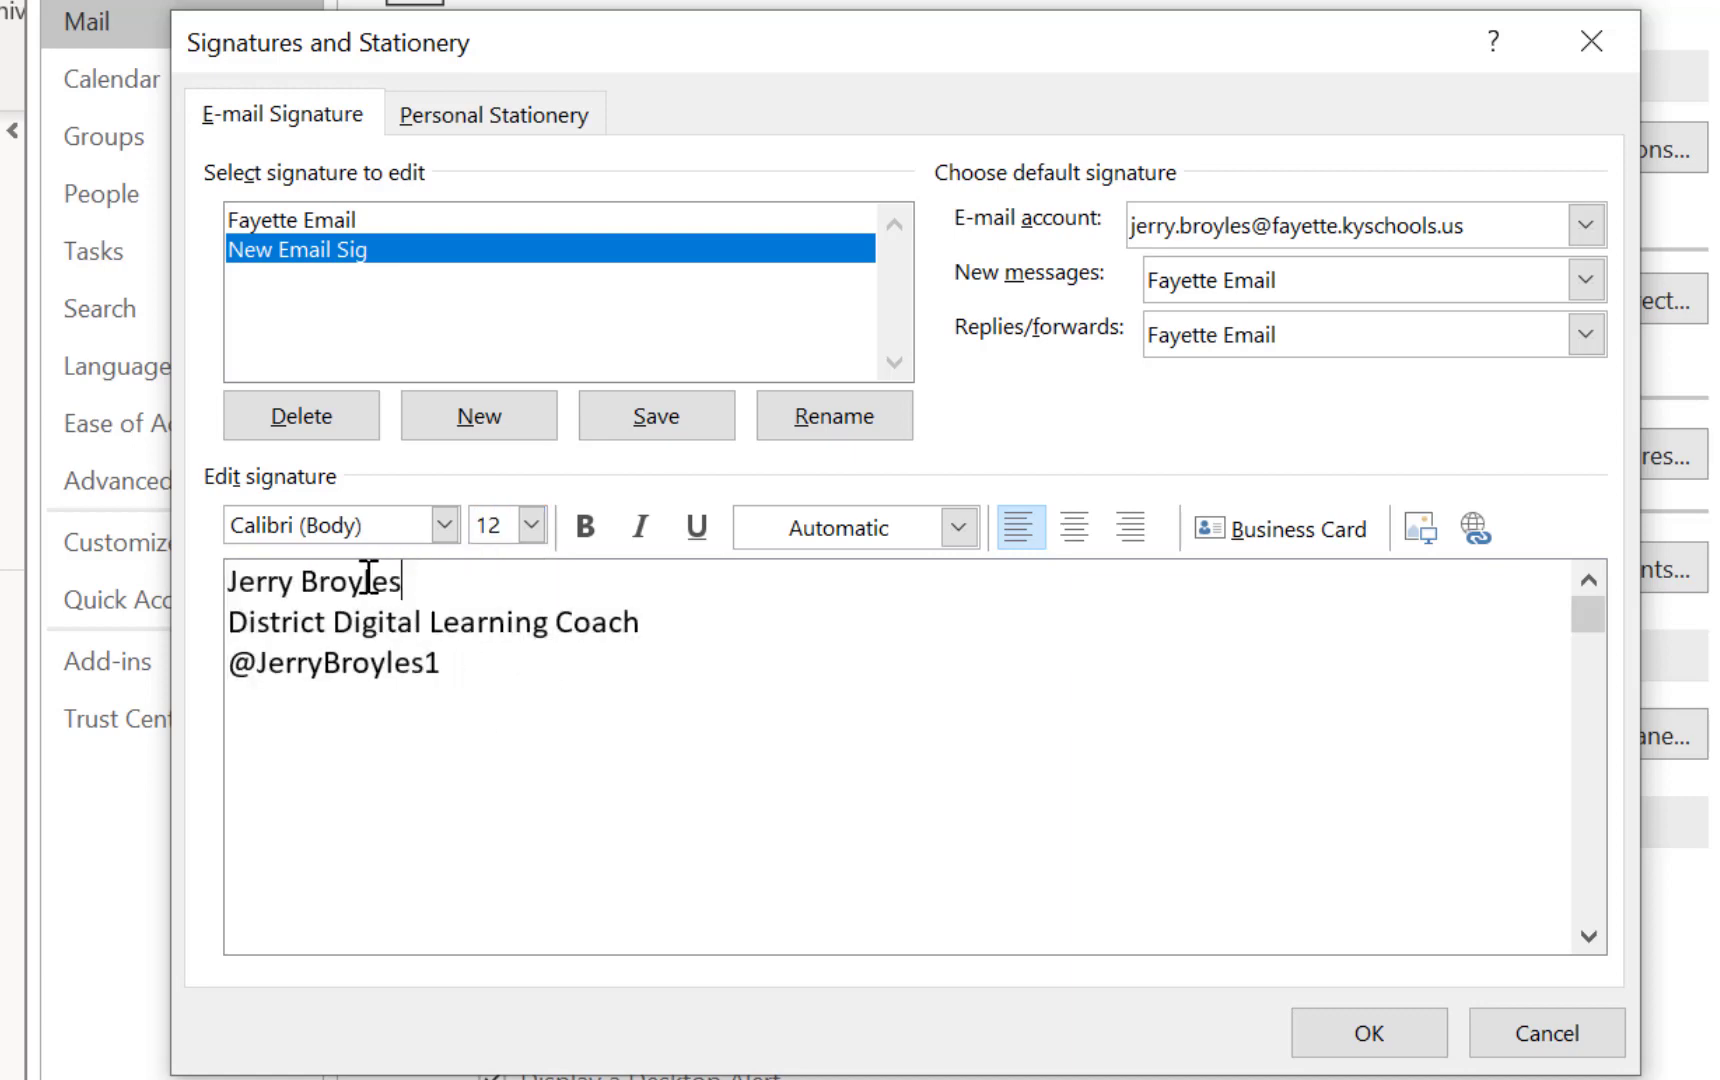
Make the name line size 16 and bold
left_click_drag(372, 580, 230, 580)
left_click(532, 525)
left_click(491, 740)
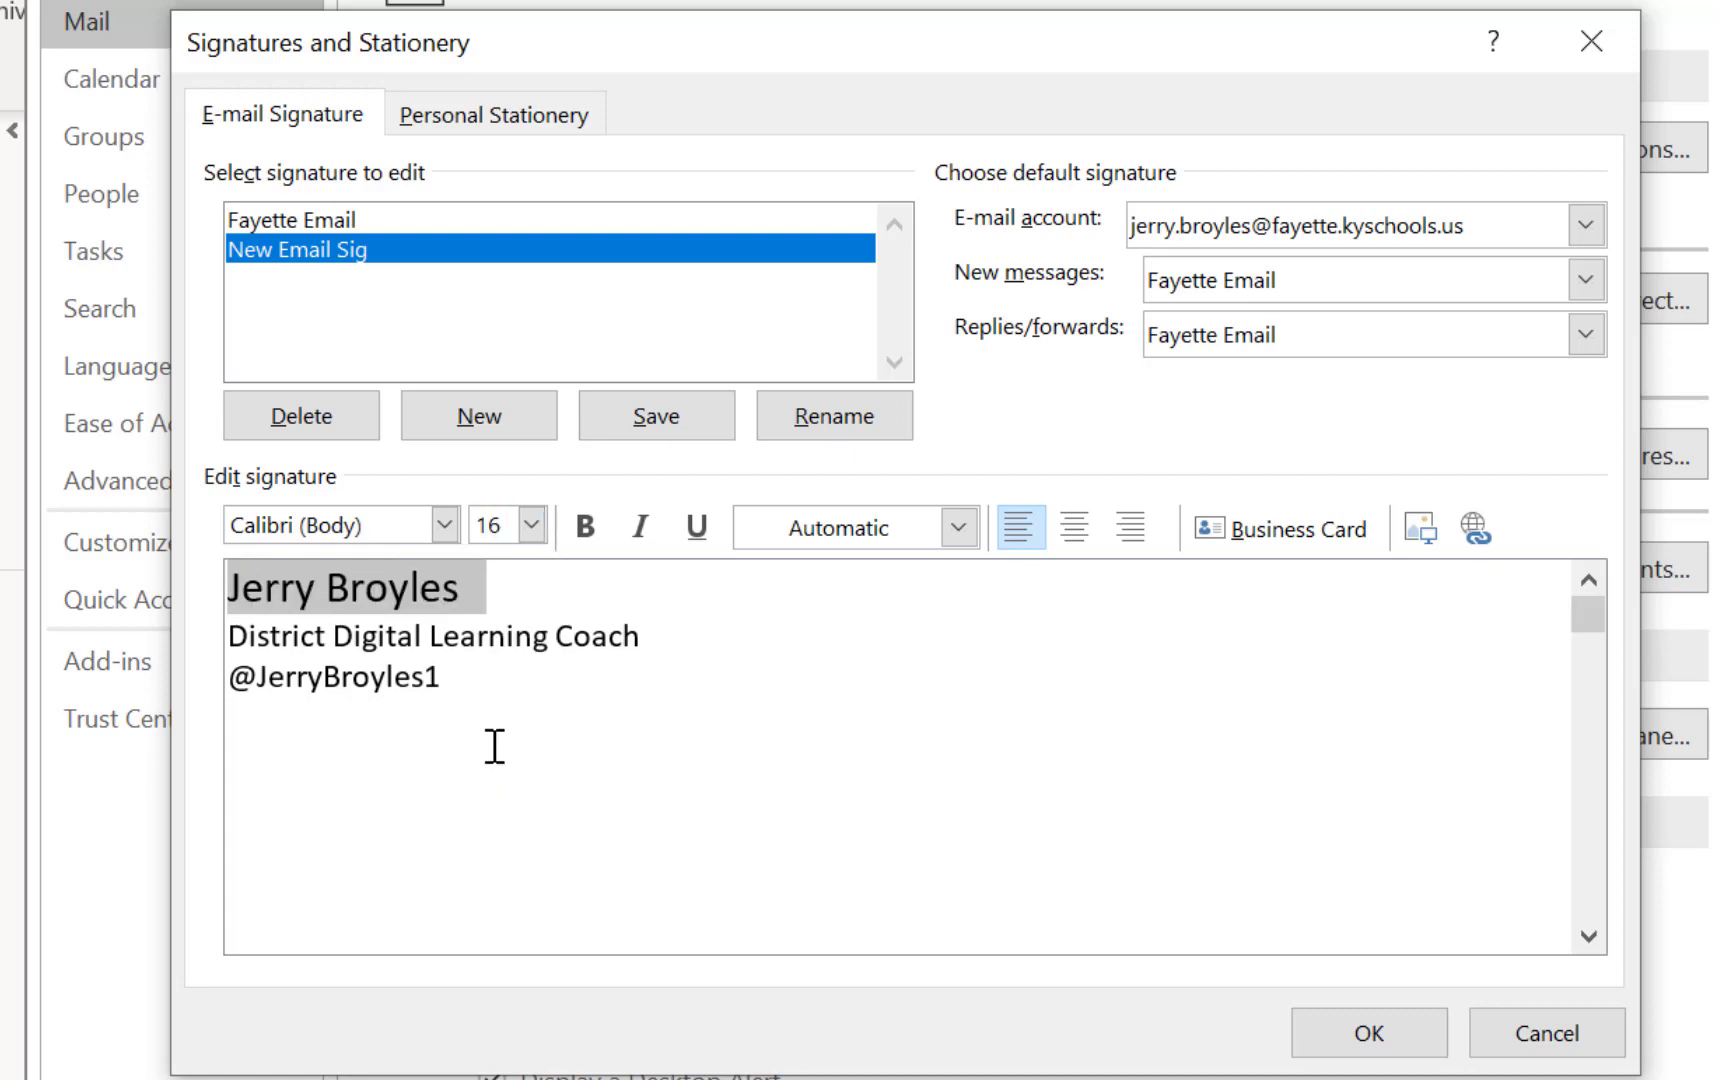
left_click(549, 703)
left_click_drag(478, 590, 228, 590)
left_click(586, 527)
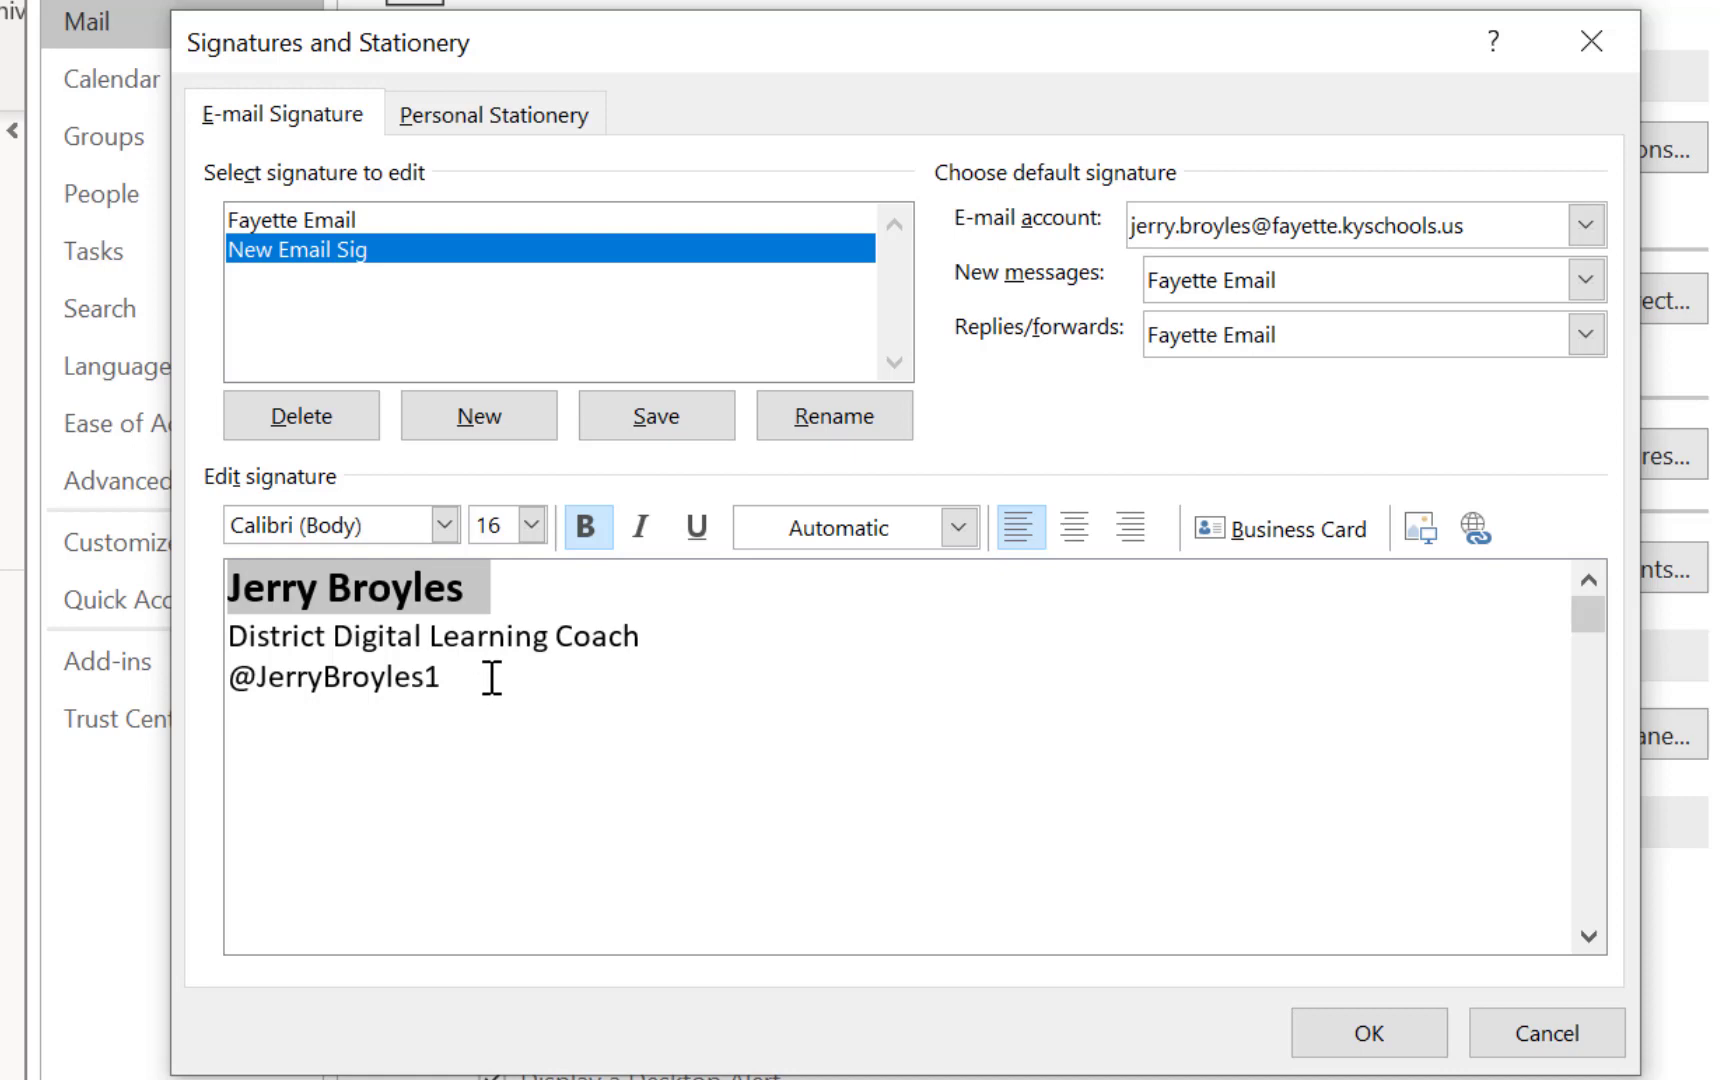
Select all signature lines and open the custom font colour picker with the RGB model
left_click_drag(470, 680, 210, 598)
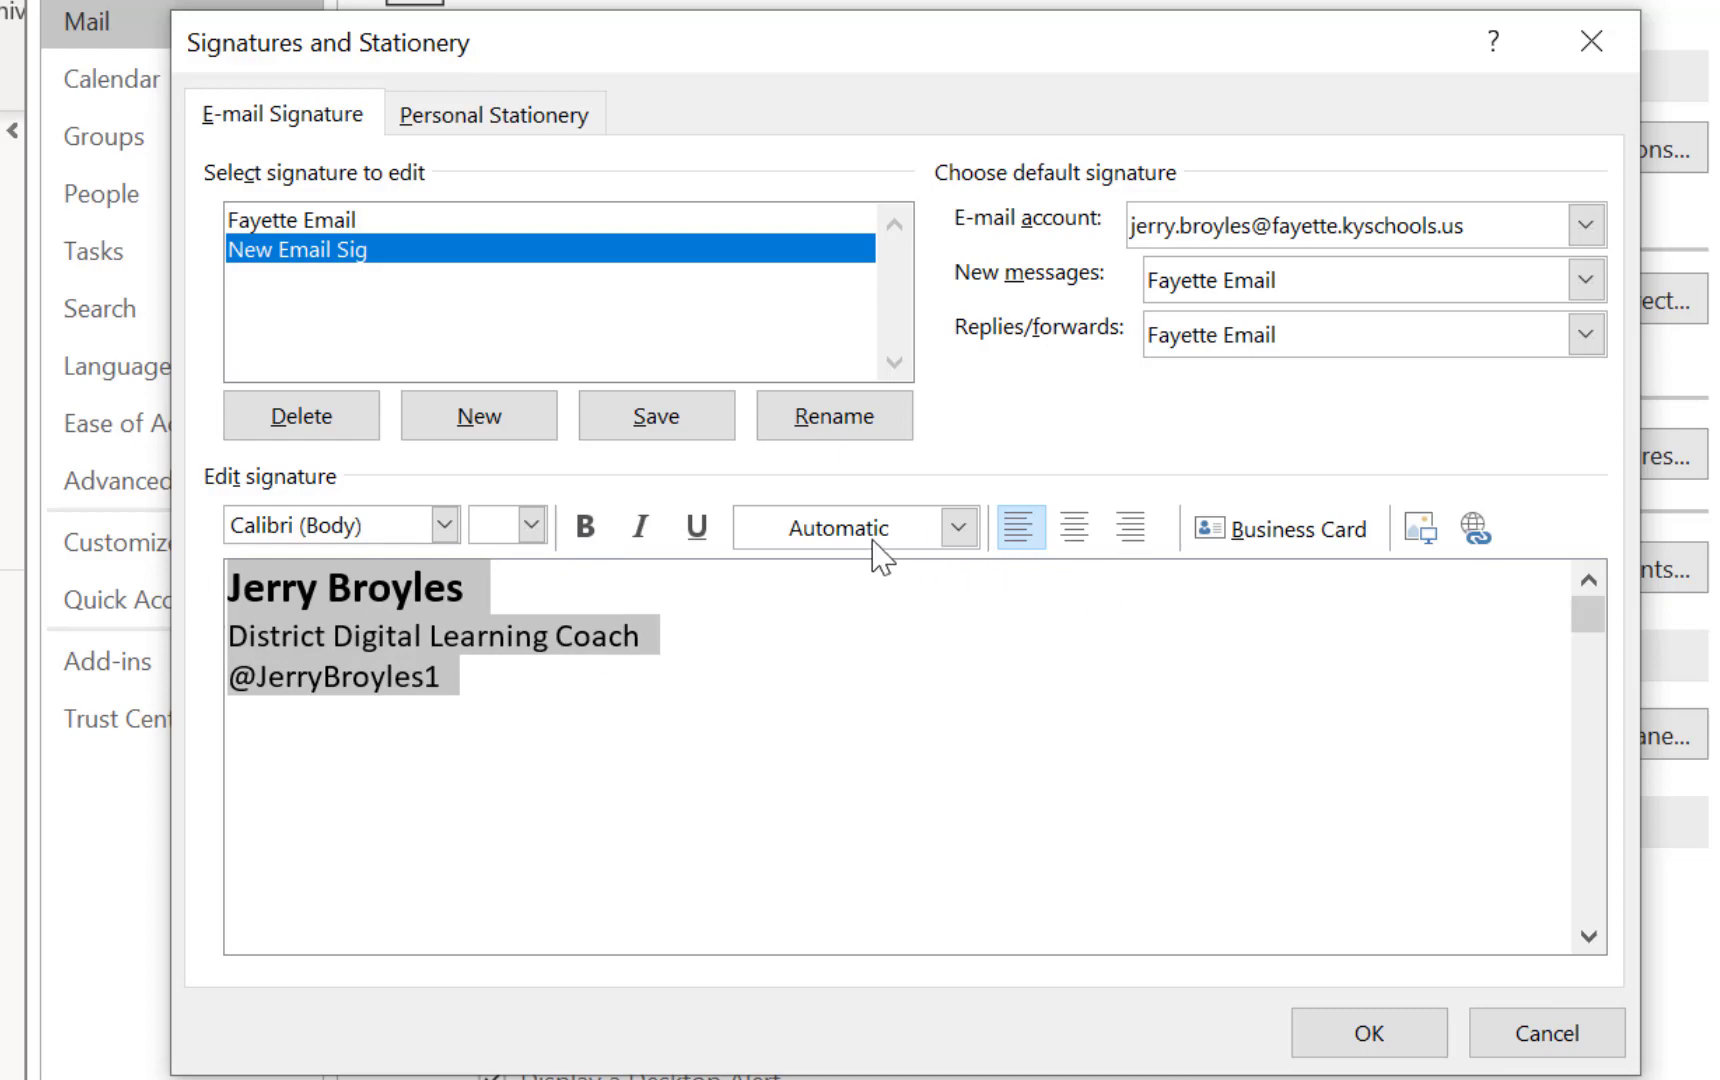
left_click(958, 527)
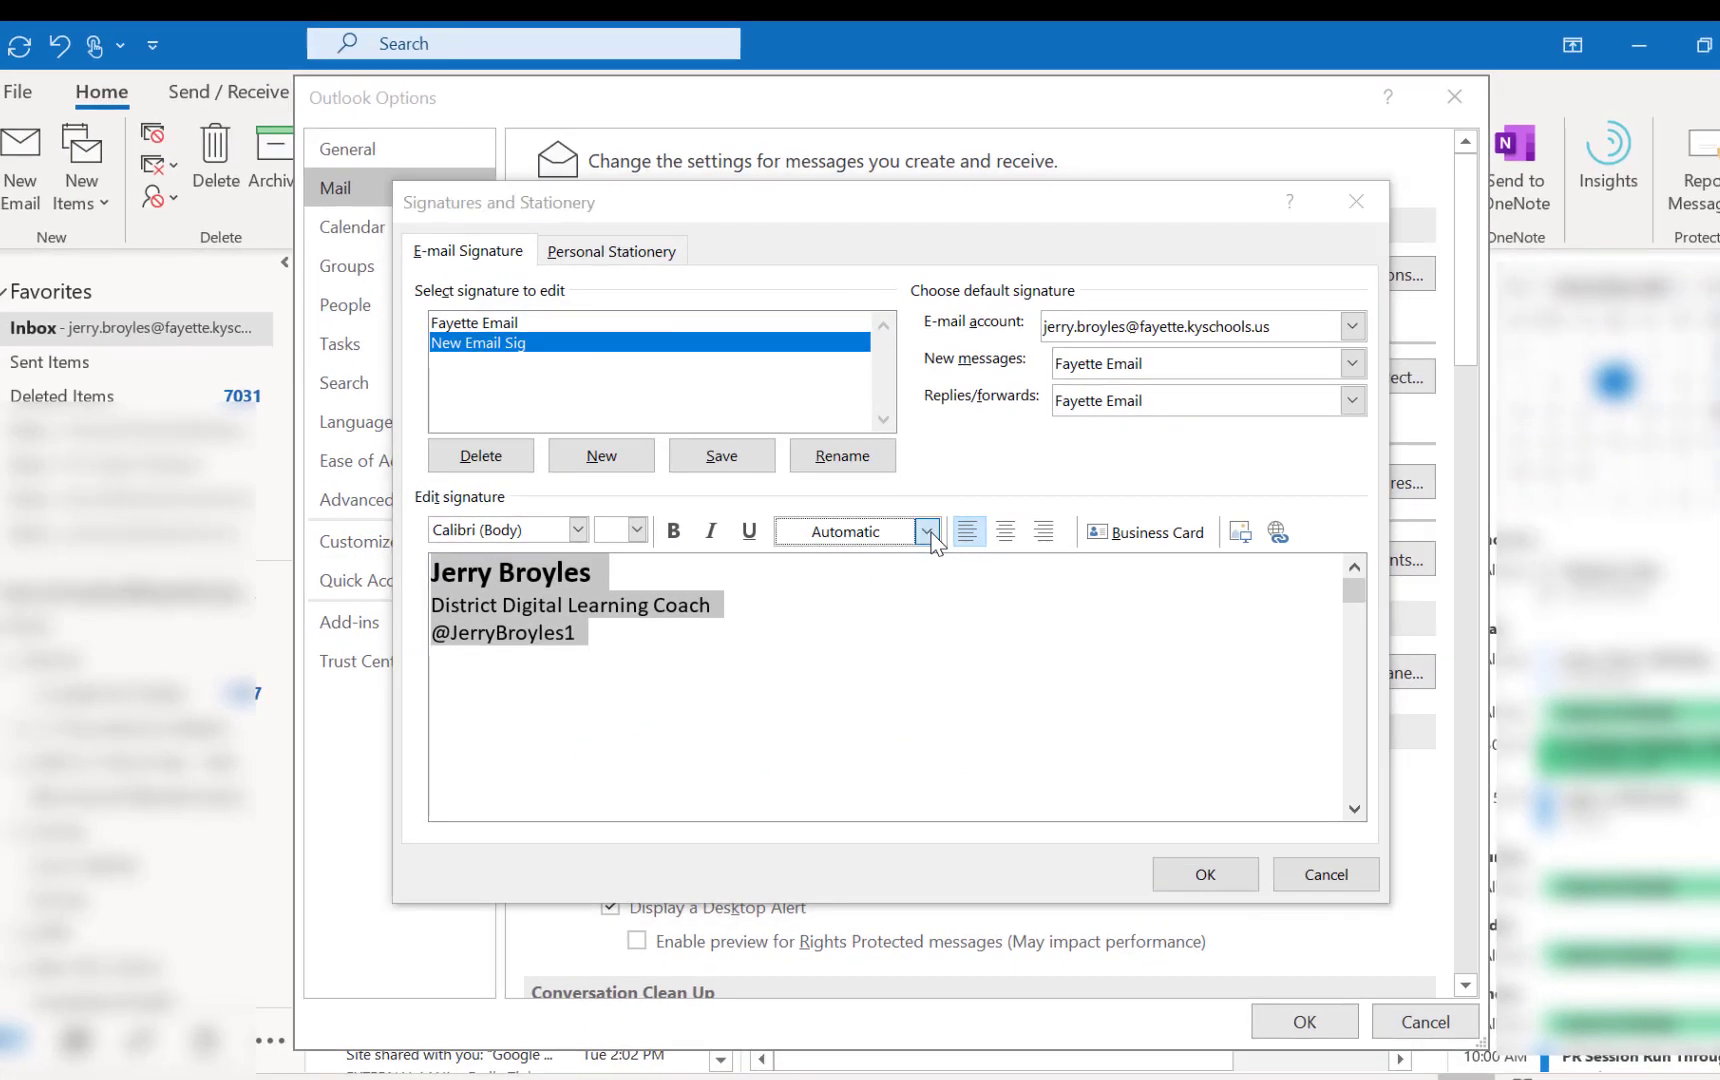
left_click(960, 528)
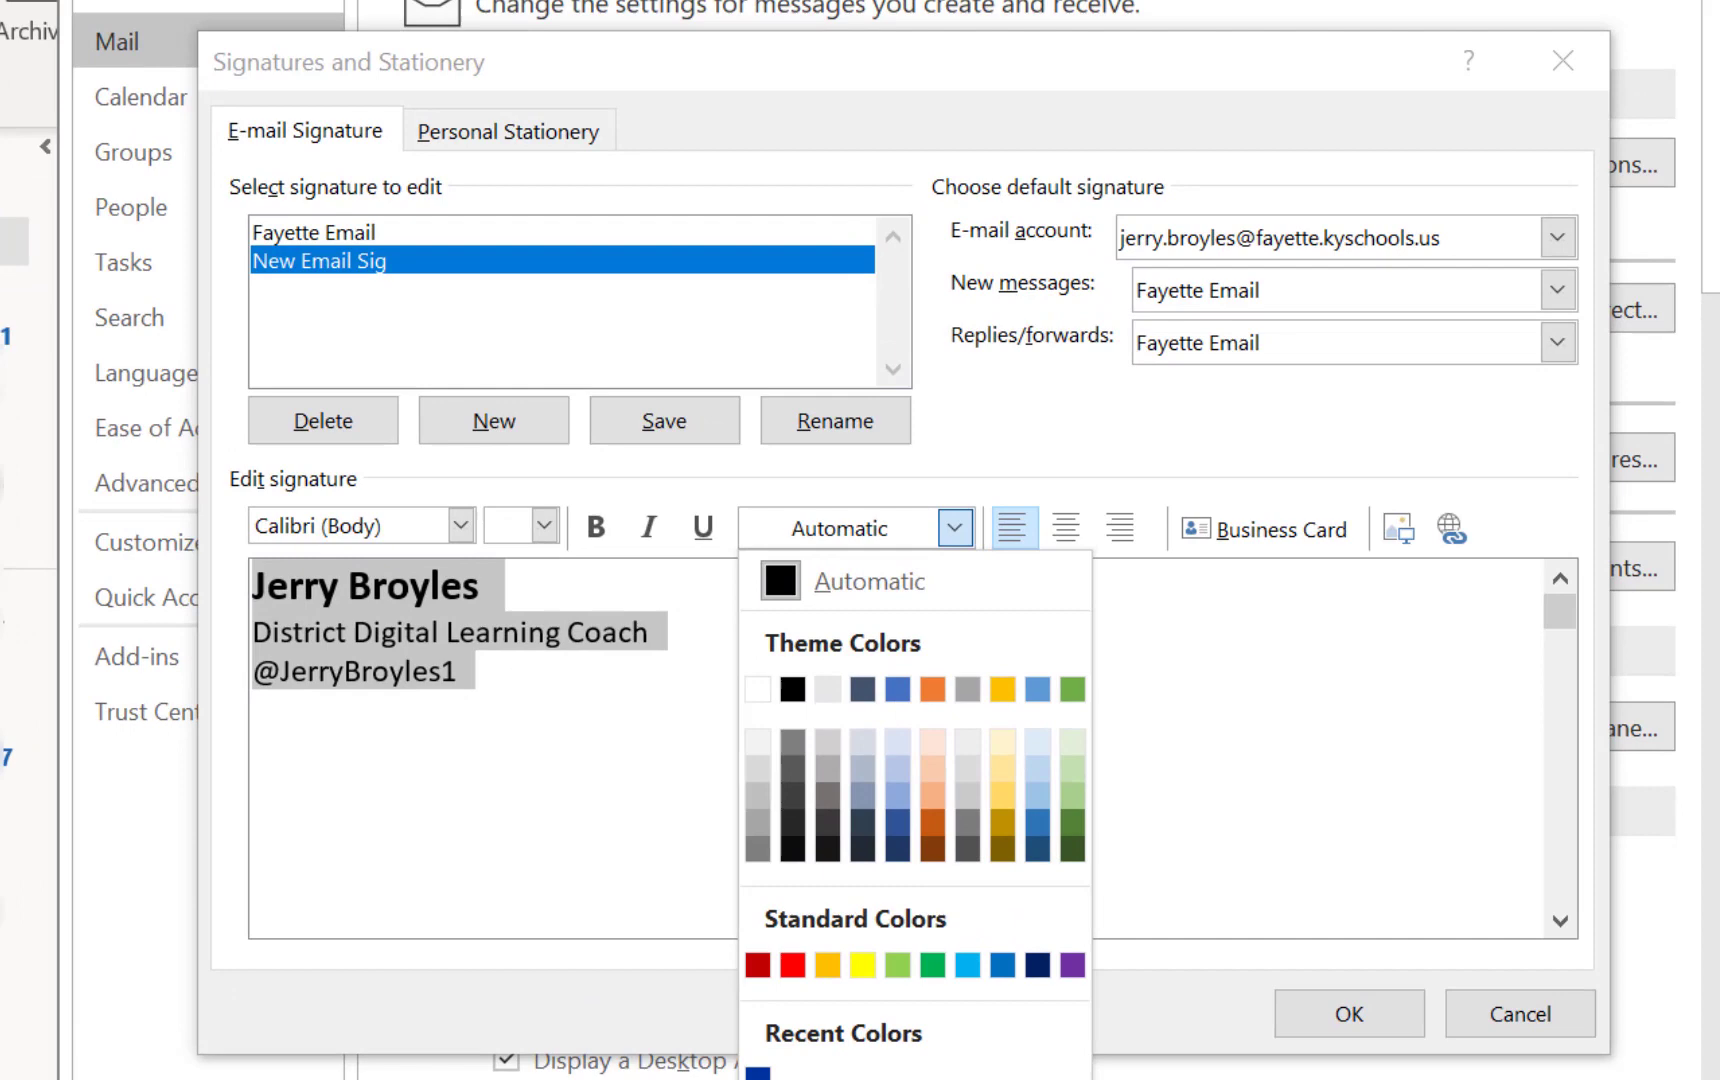
left_click(865, 968)
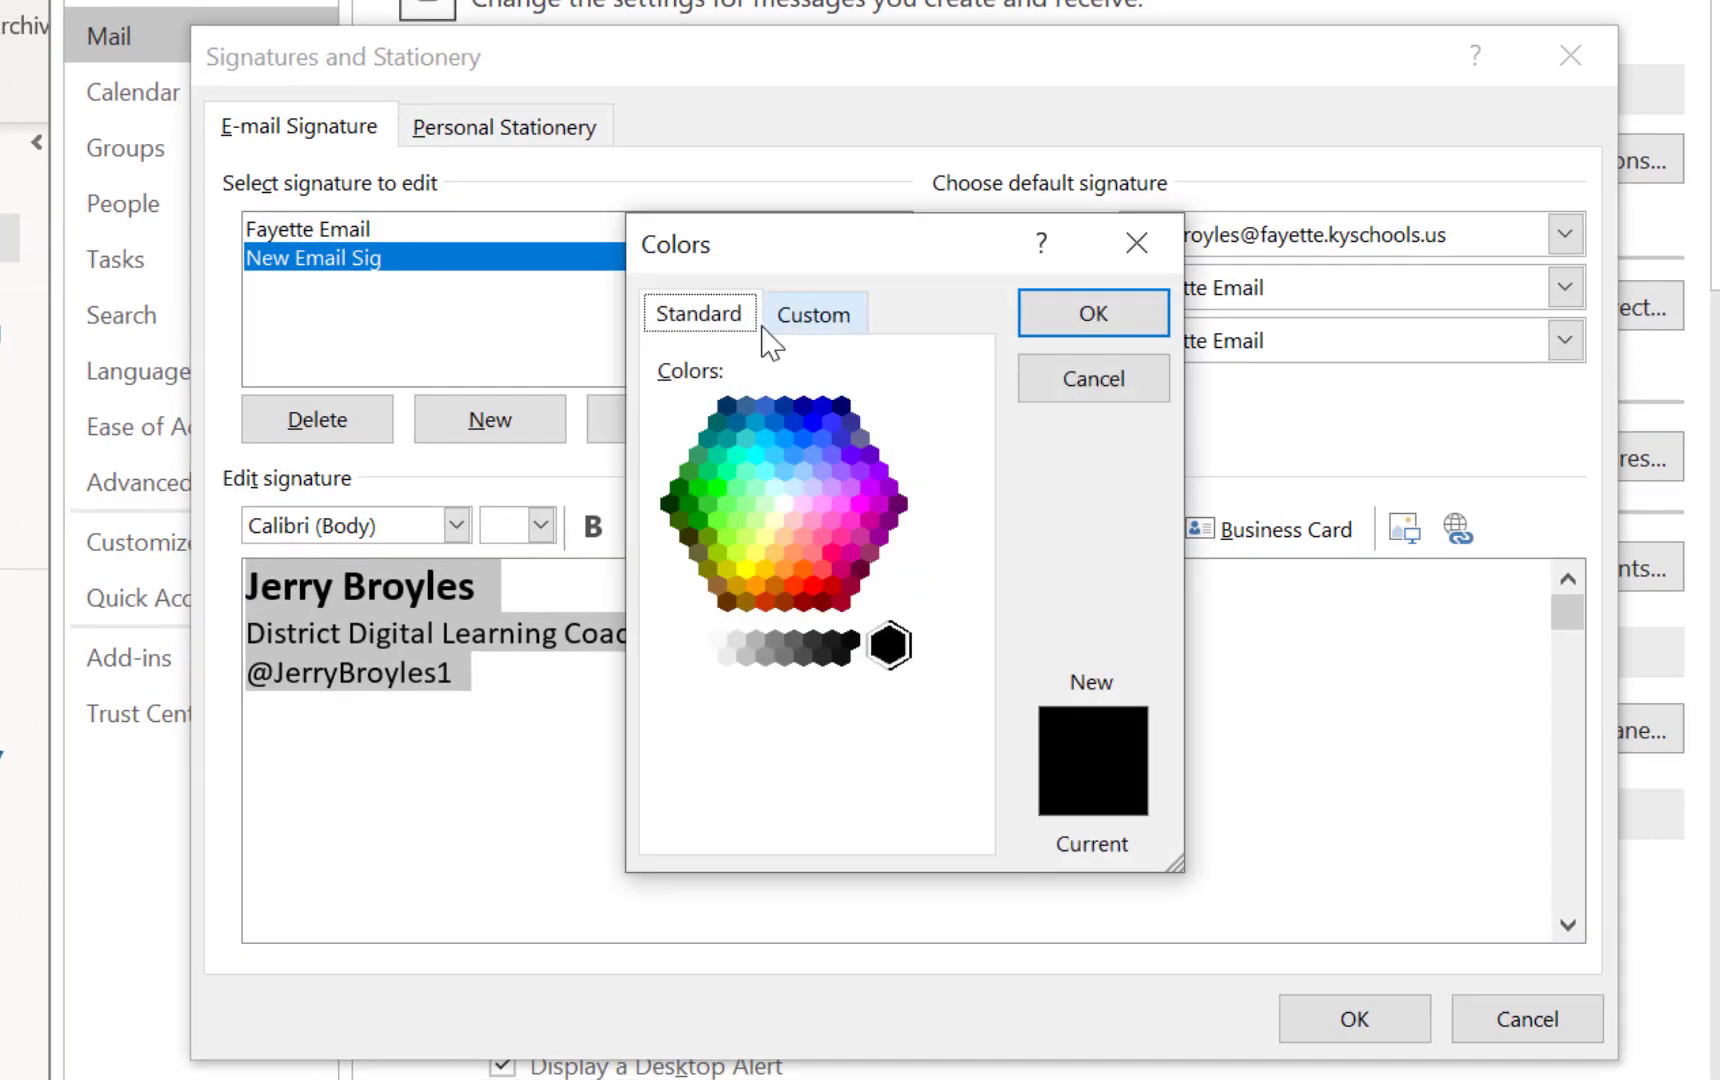
left_click(838, 320)
left_click(960, 616)
left_click(869, 622)
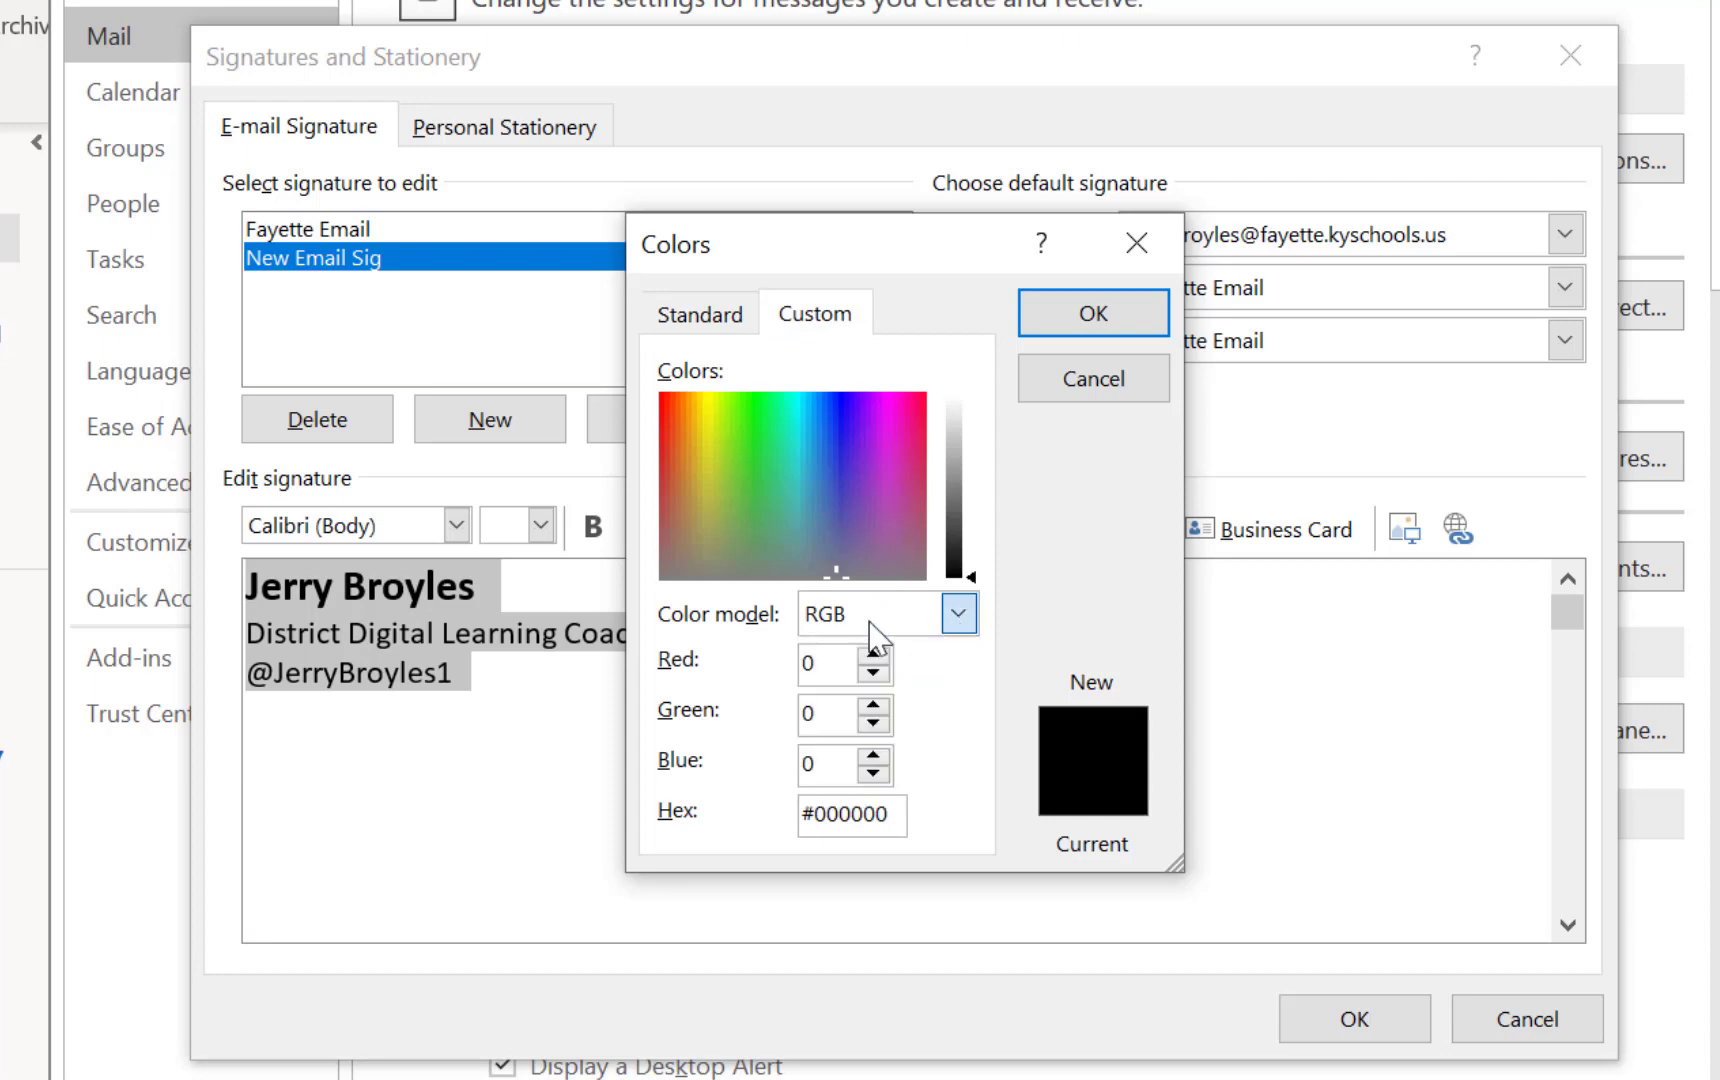
left_click(958, 615)
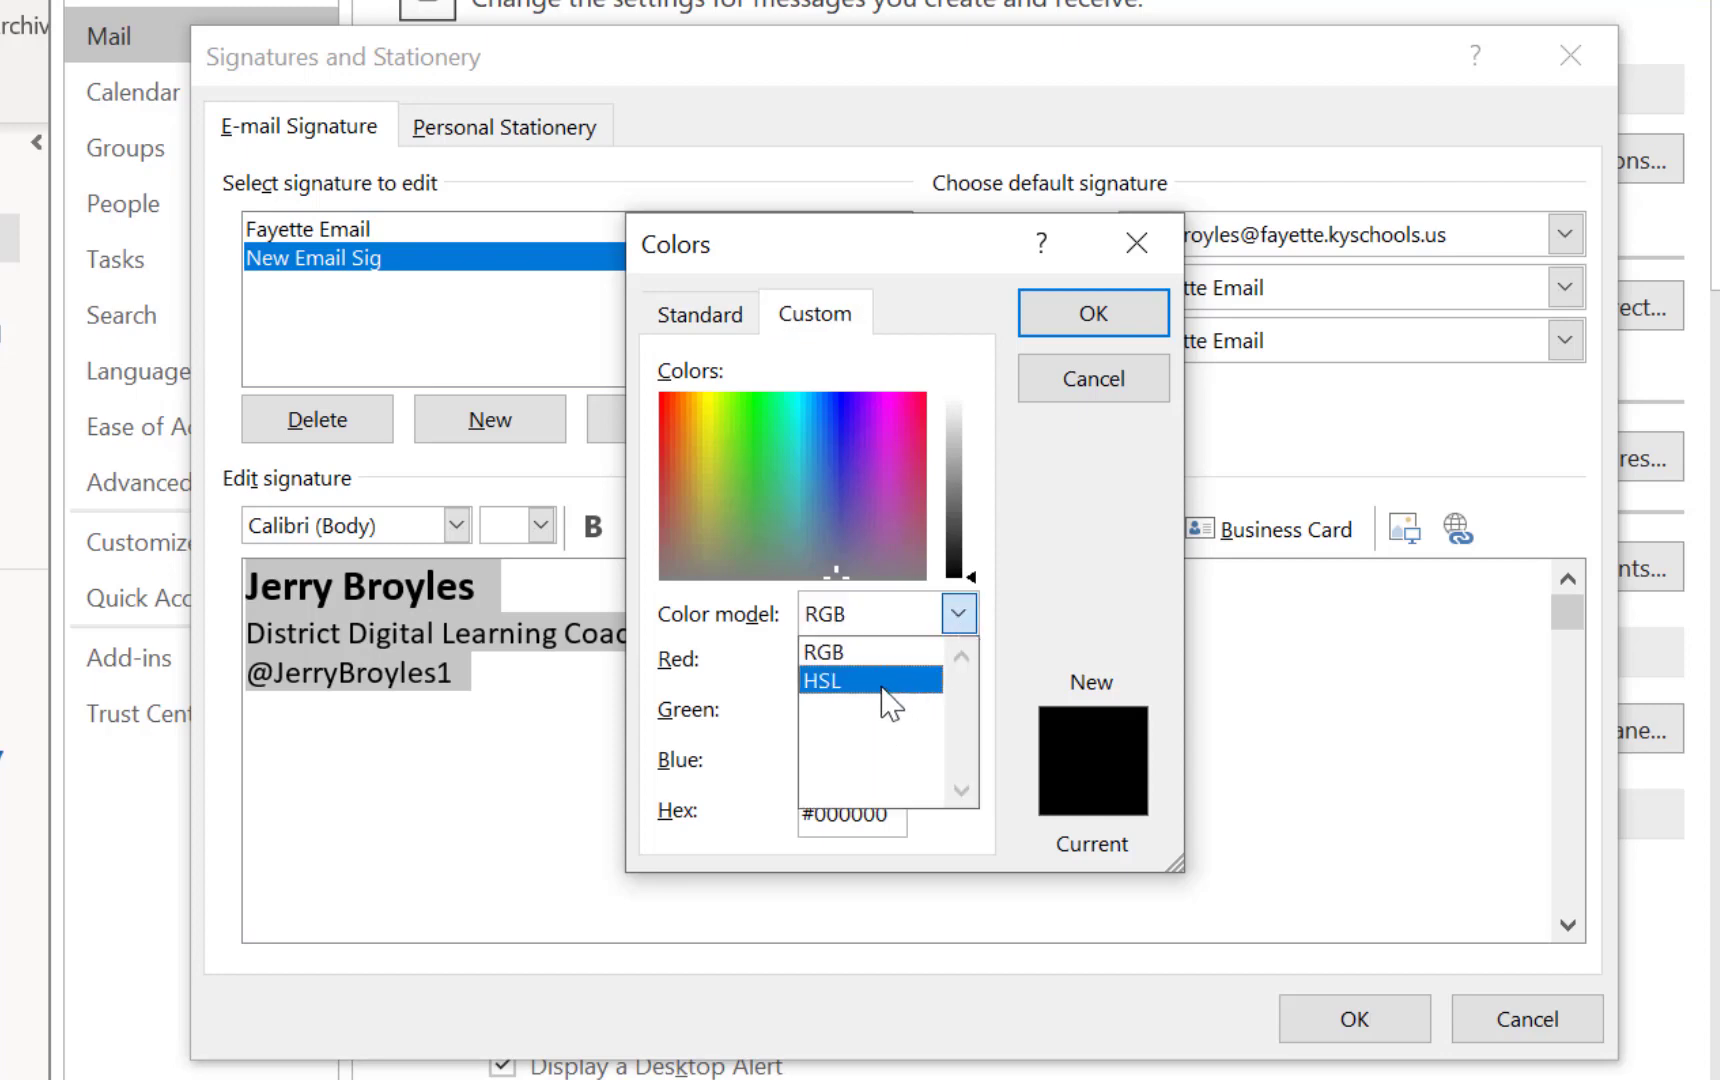
left_click(958, 615)
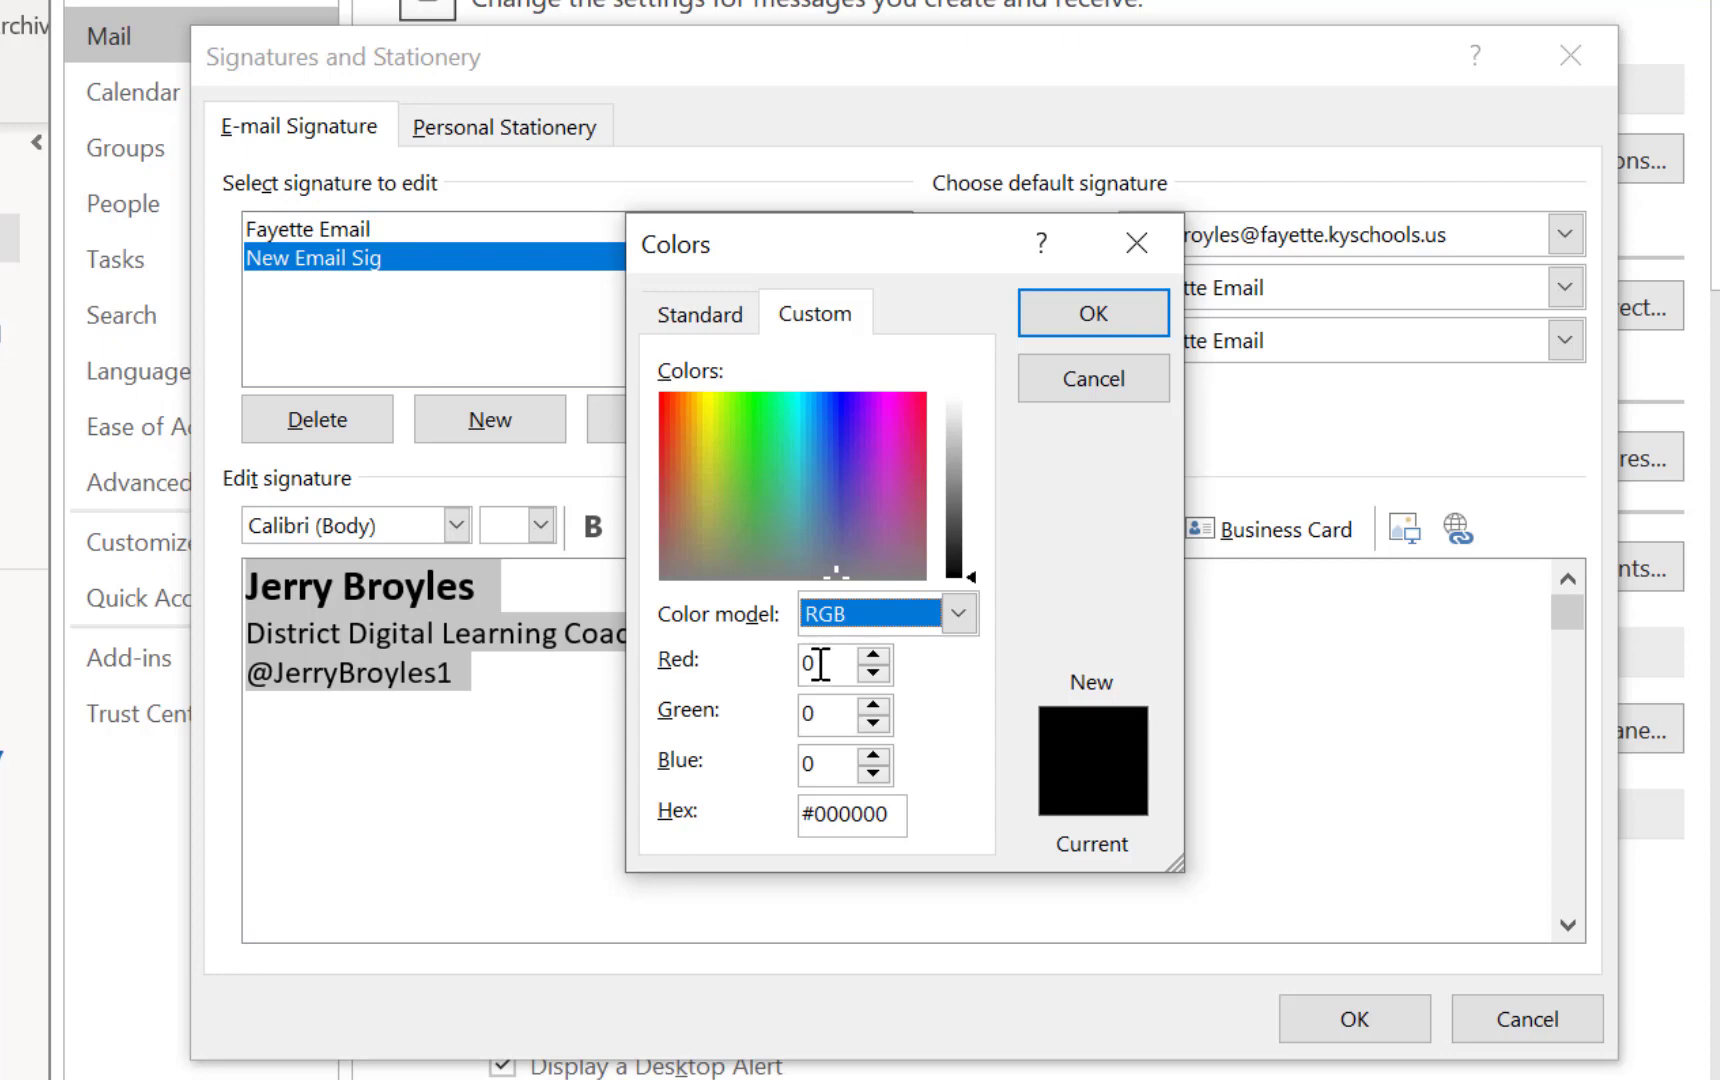
Enter RGB 0, 51, 160 to colour the signature Kentucky blue (#0033A0)
left_click(820, 663)
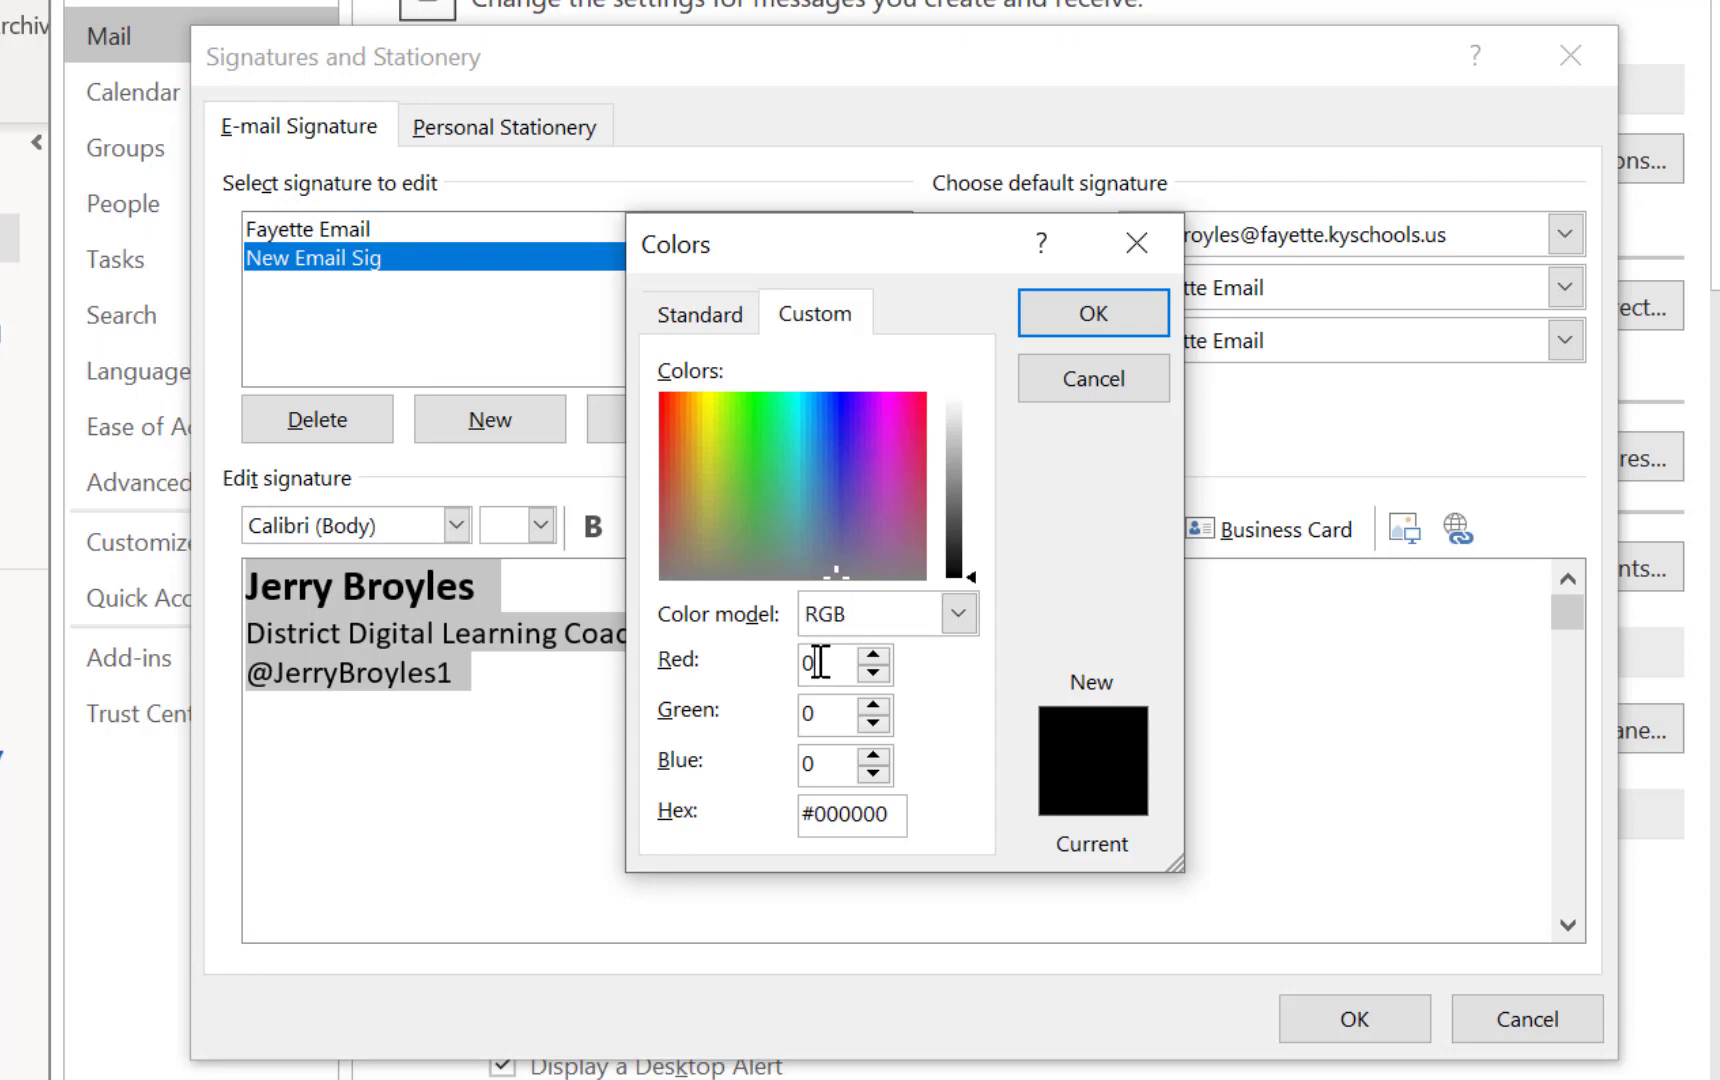
left_click(818, 714)
key("BackSpace")
type("51")
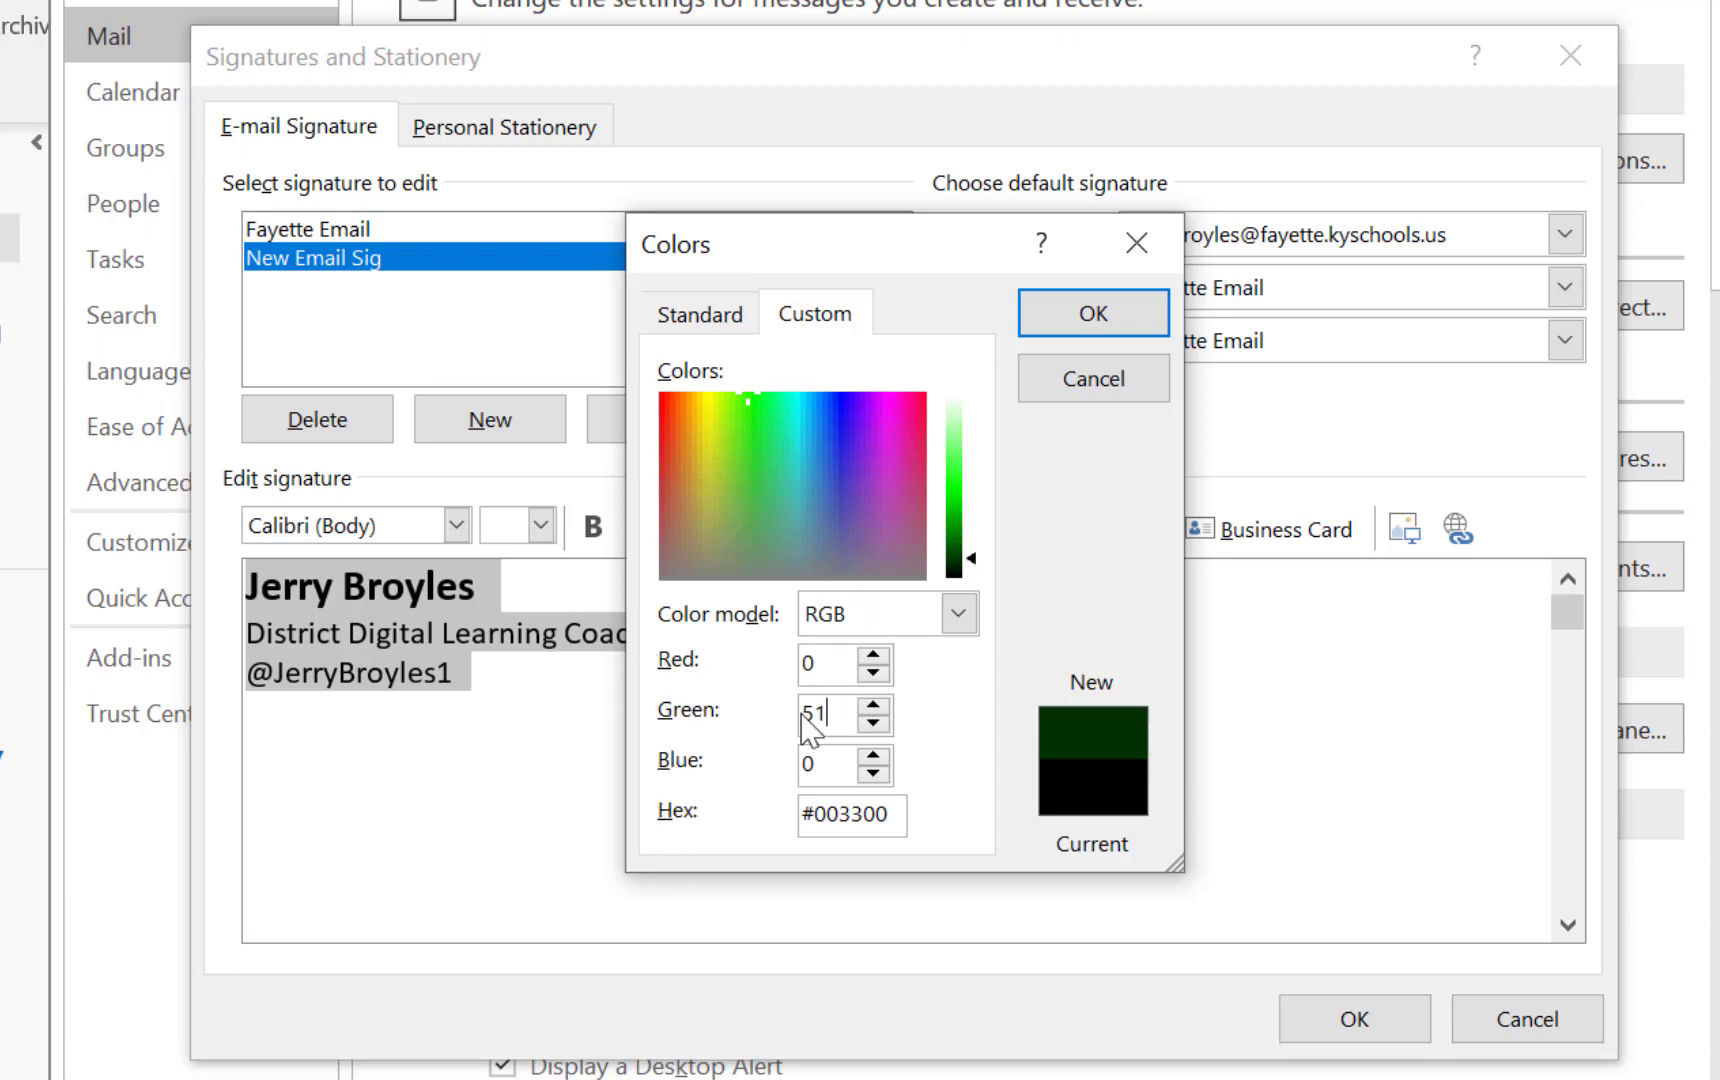
left_click(833, 768)
key("BackSpace")
type("160")
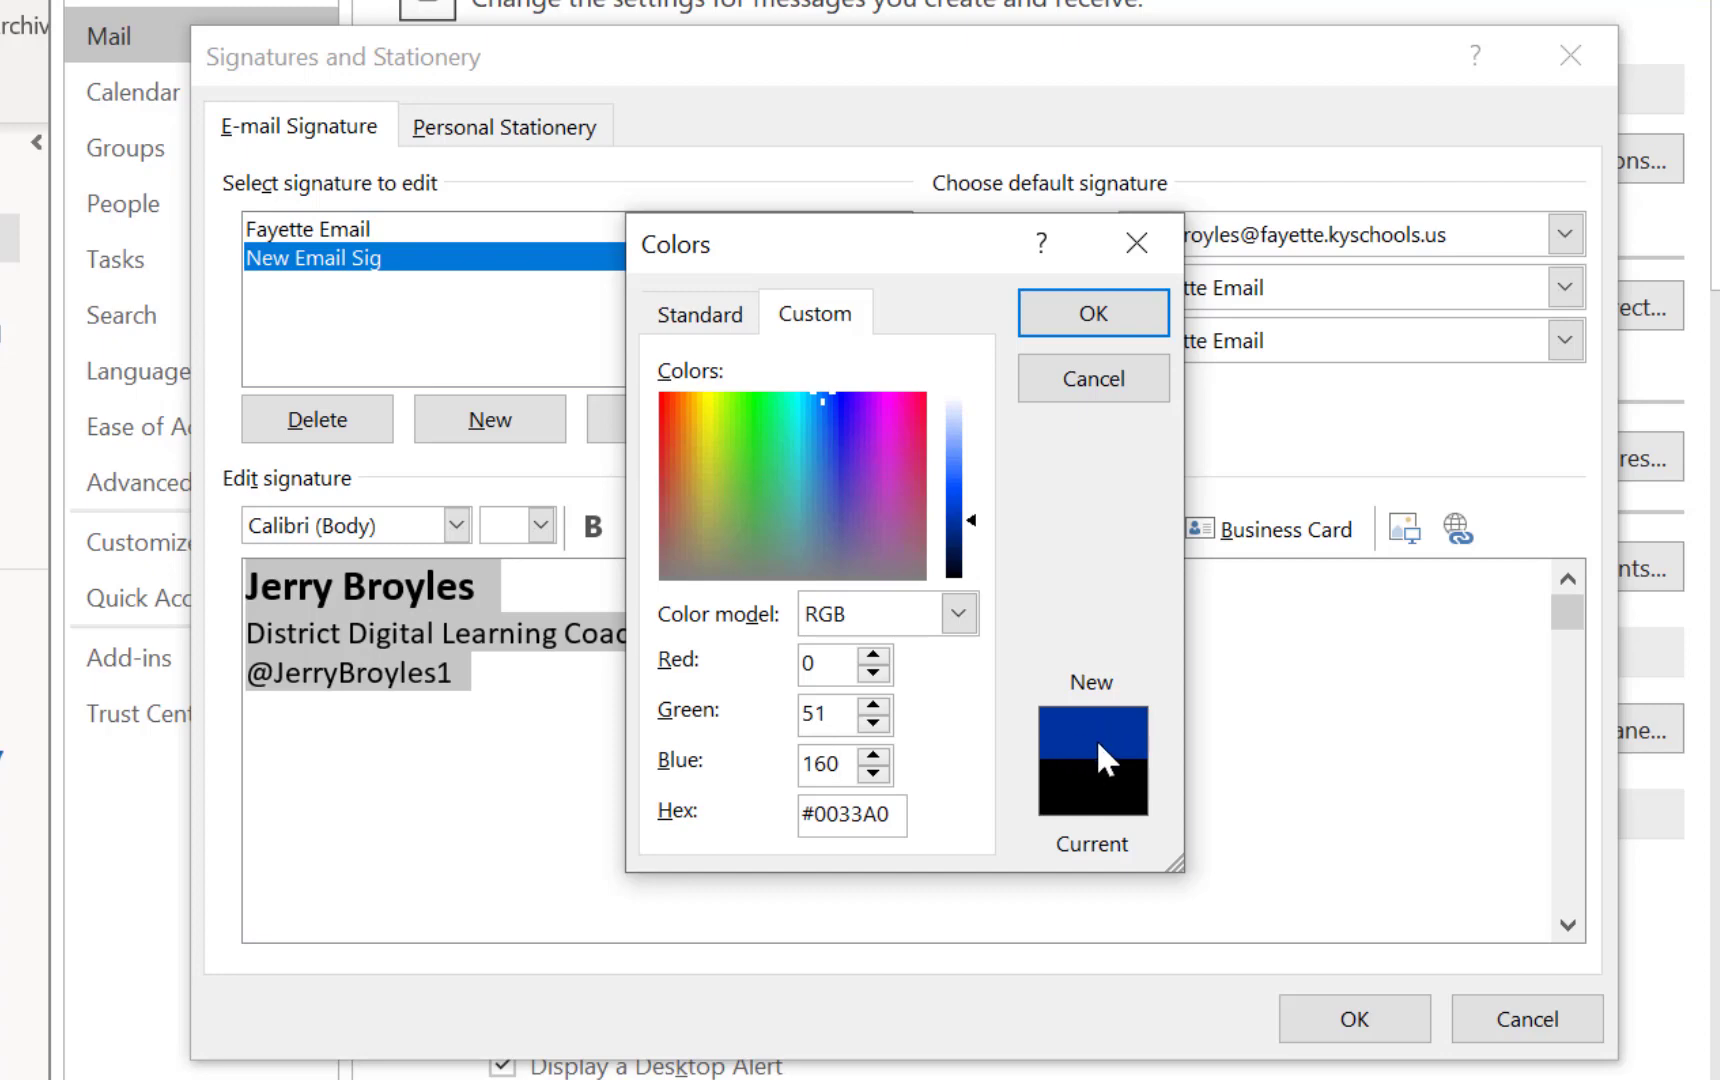
left_click(1122, 318)
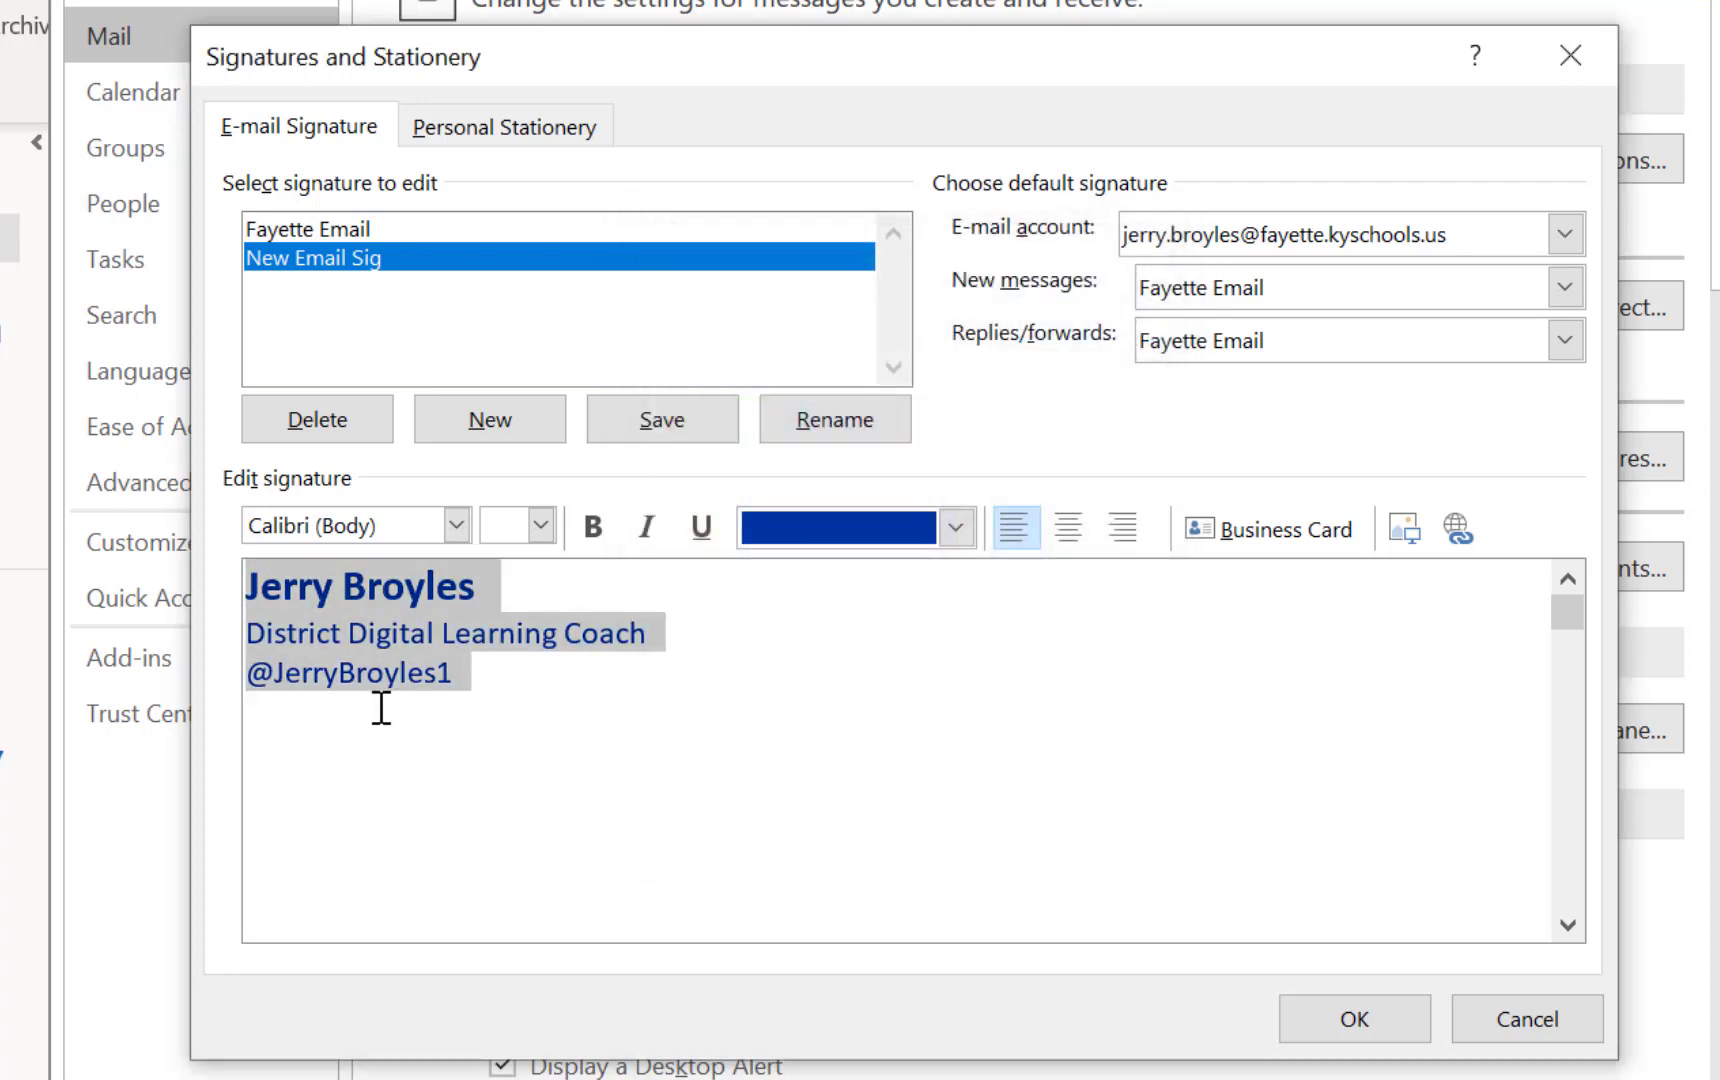
Deselect the signature text to view the new Kentucky blue colouring
left_click(490, 684)
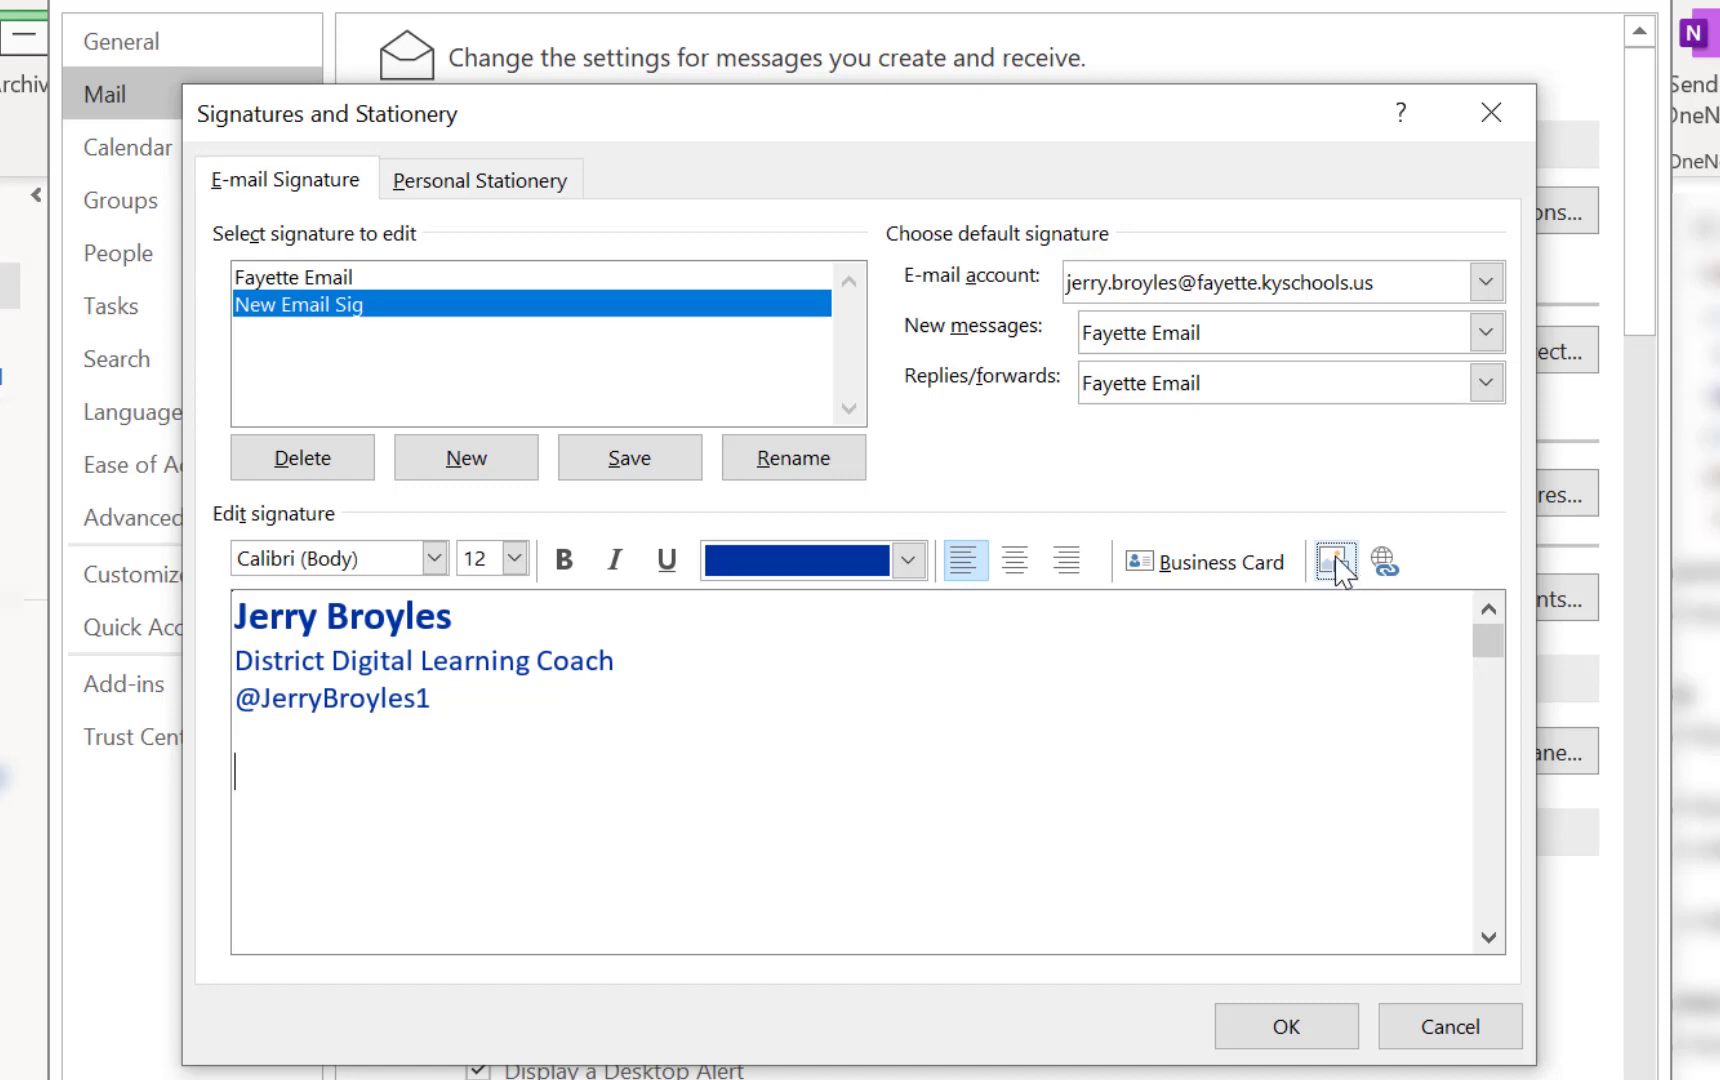
Insert the ELEM DLC Badge image from the Desktop below the signature and view it
left_click(1337, 562)
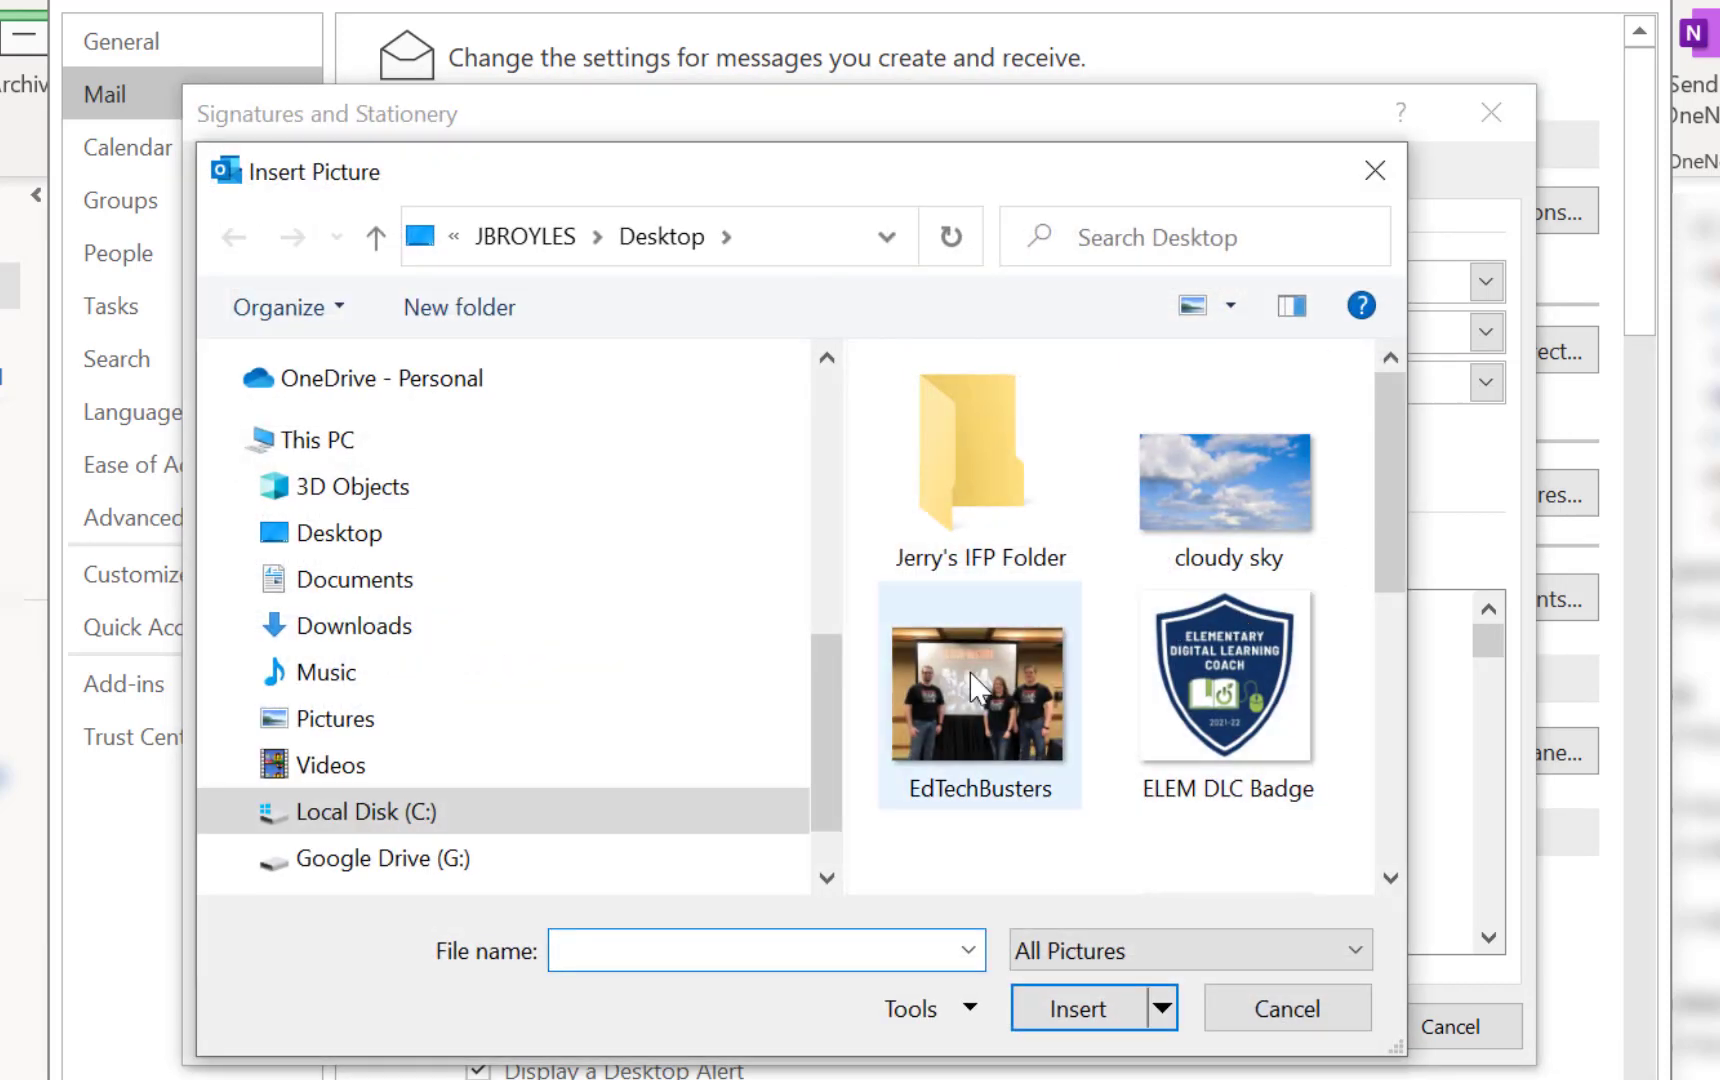
left_click_drag(825, 725, 840, 420)
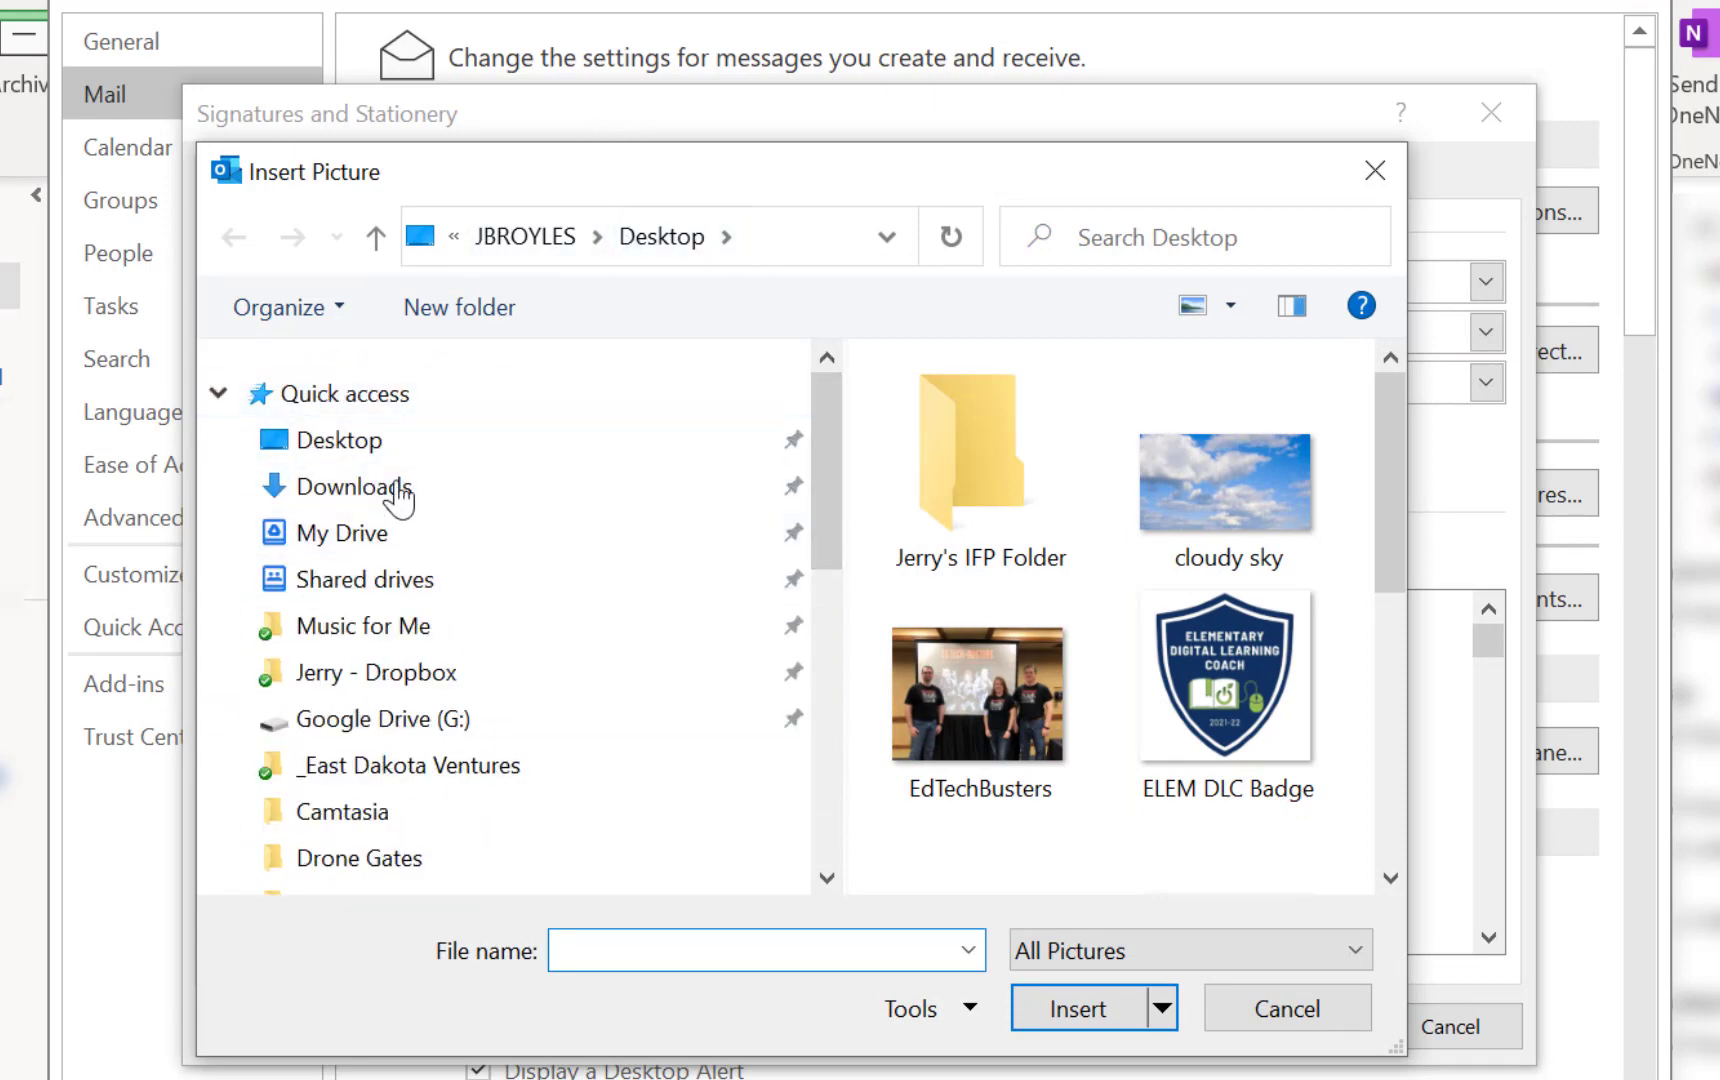
left_click(345, 442)
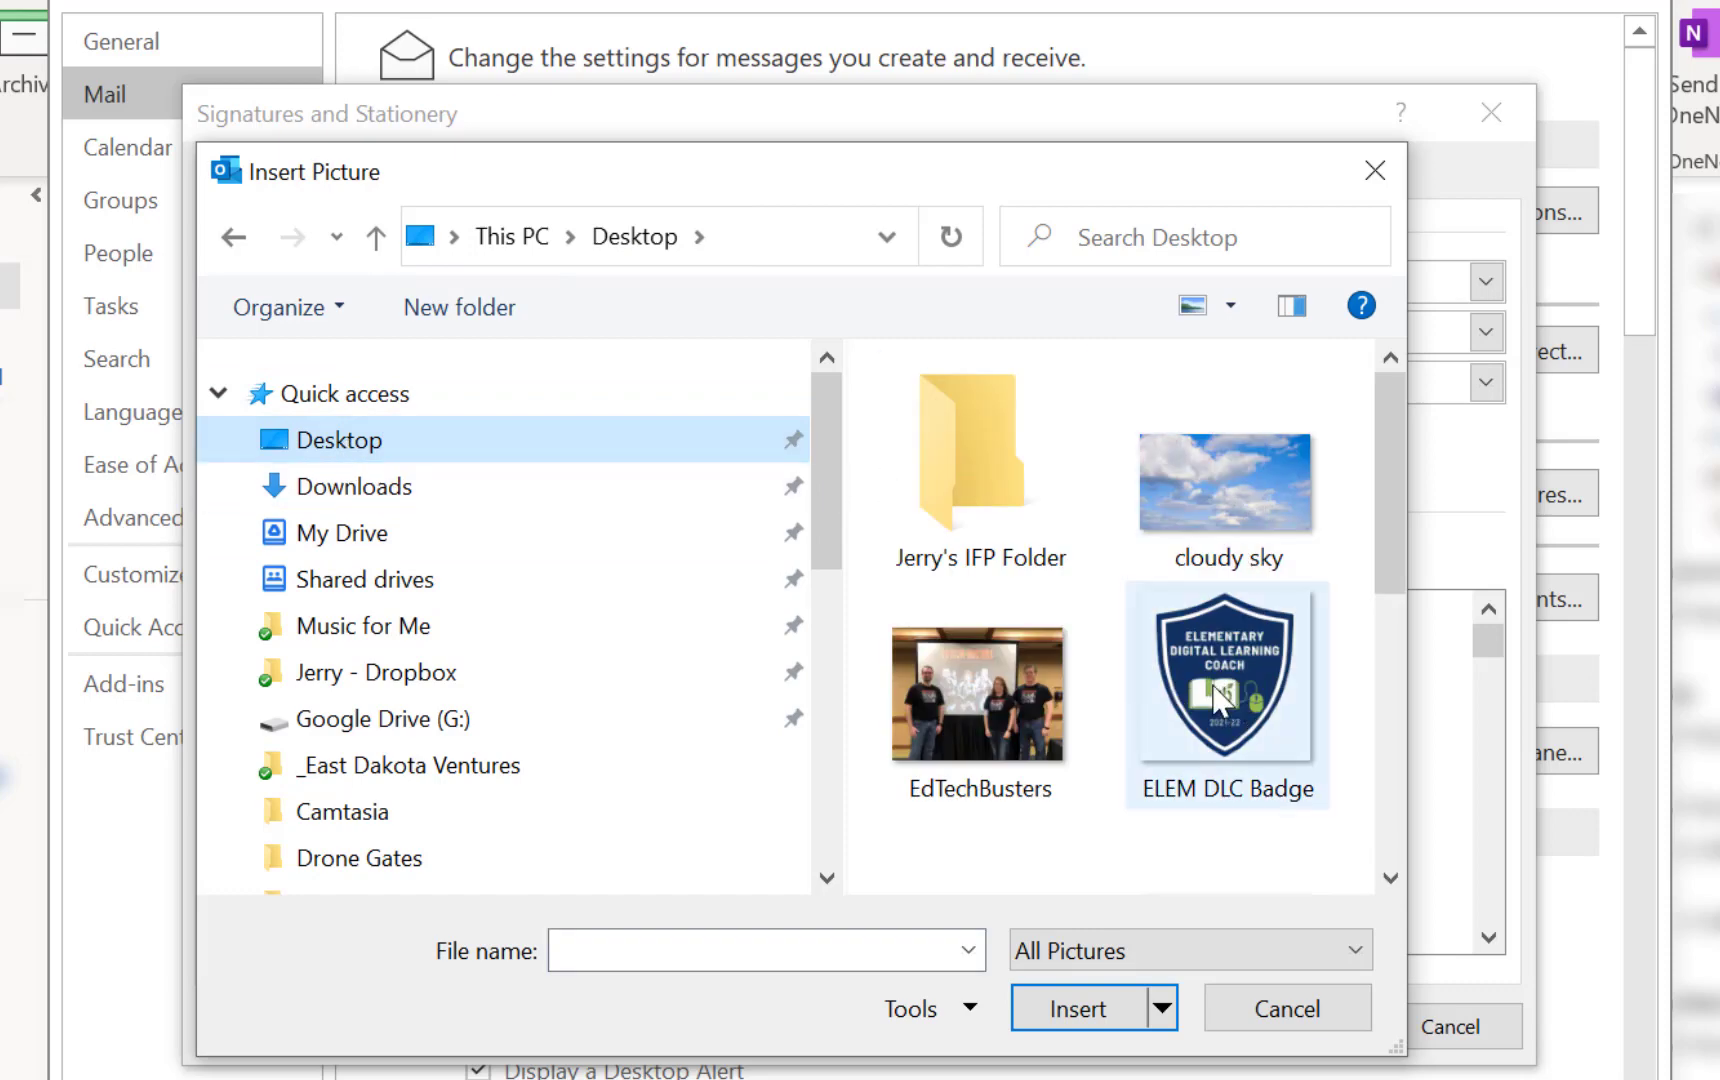
left_click(1217, 700)
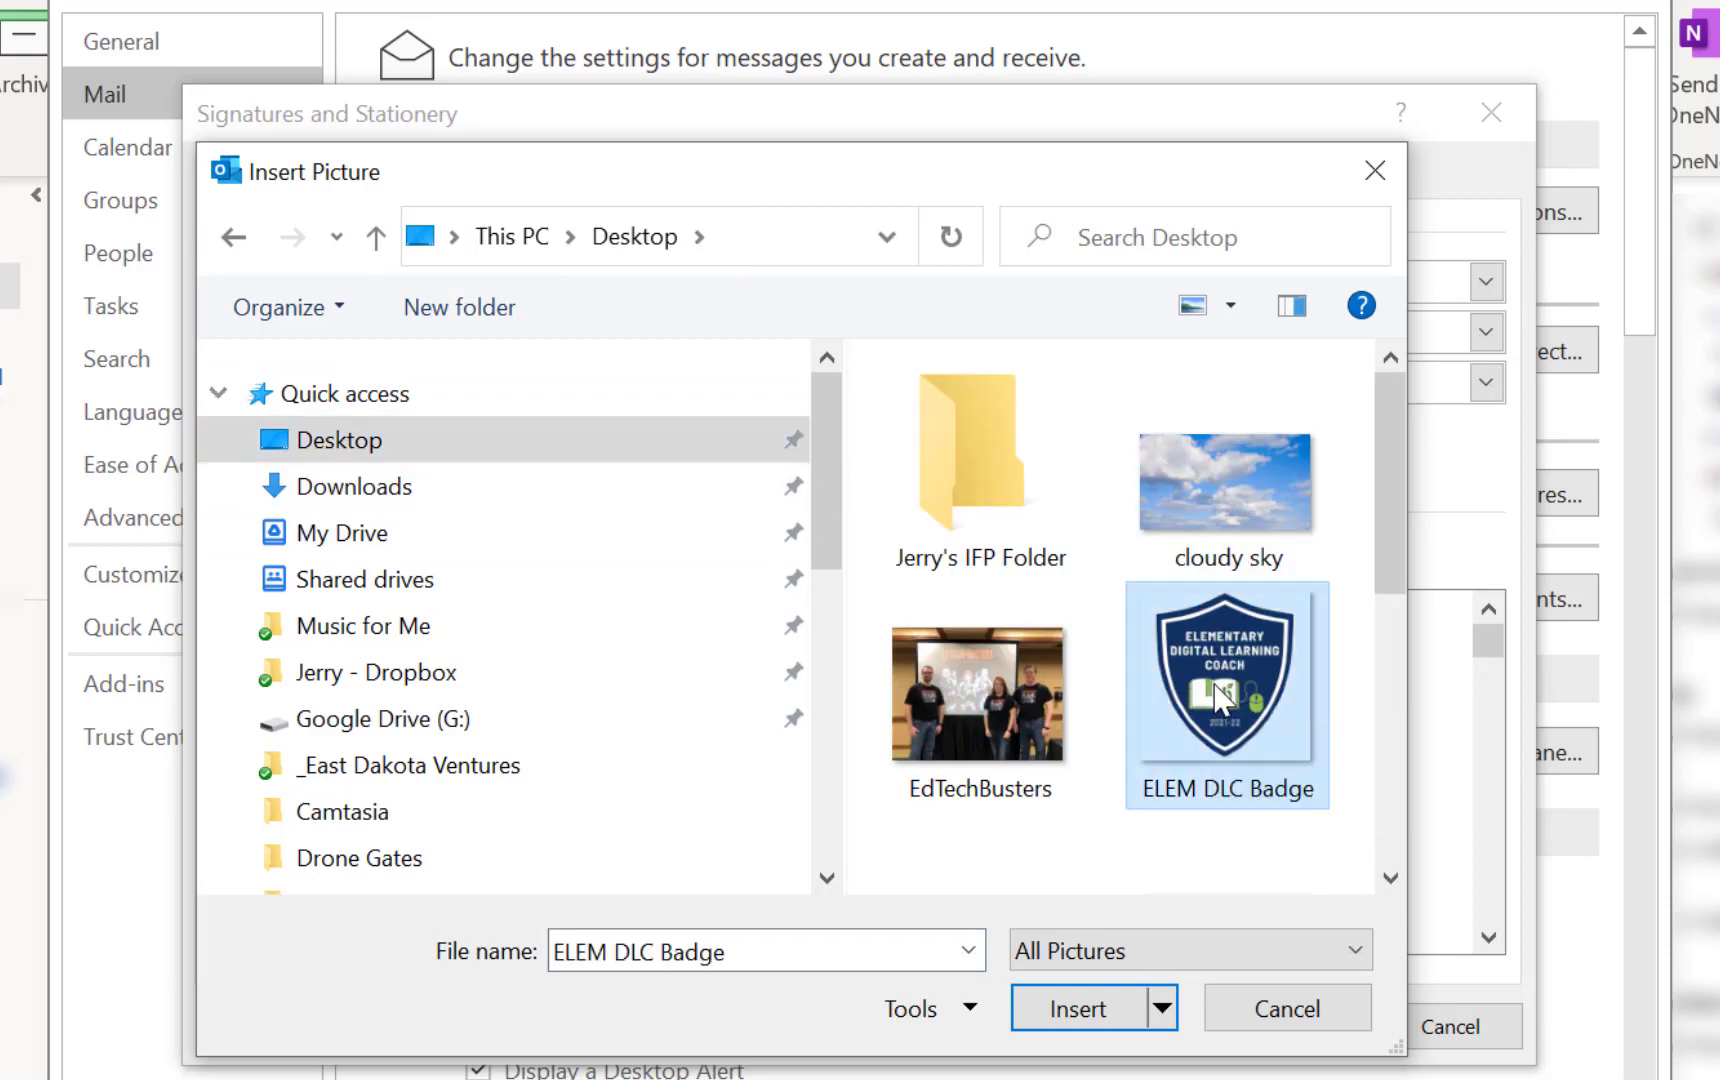
left_click(1077, 1010)
scroll(640, 870, "down", 1)
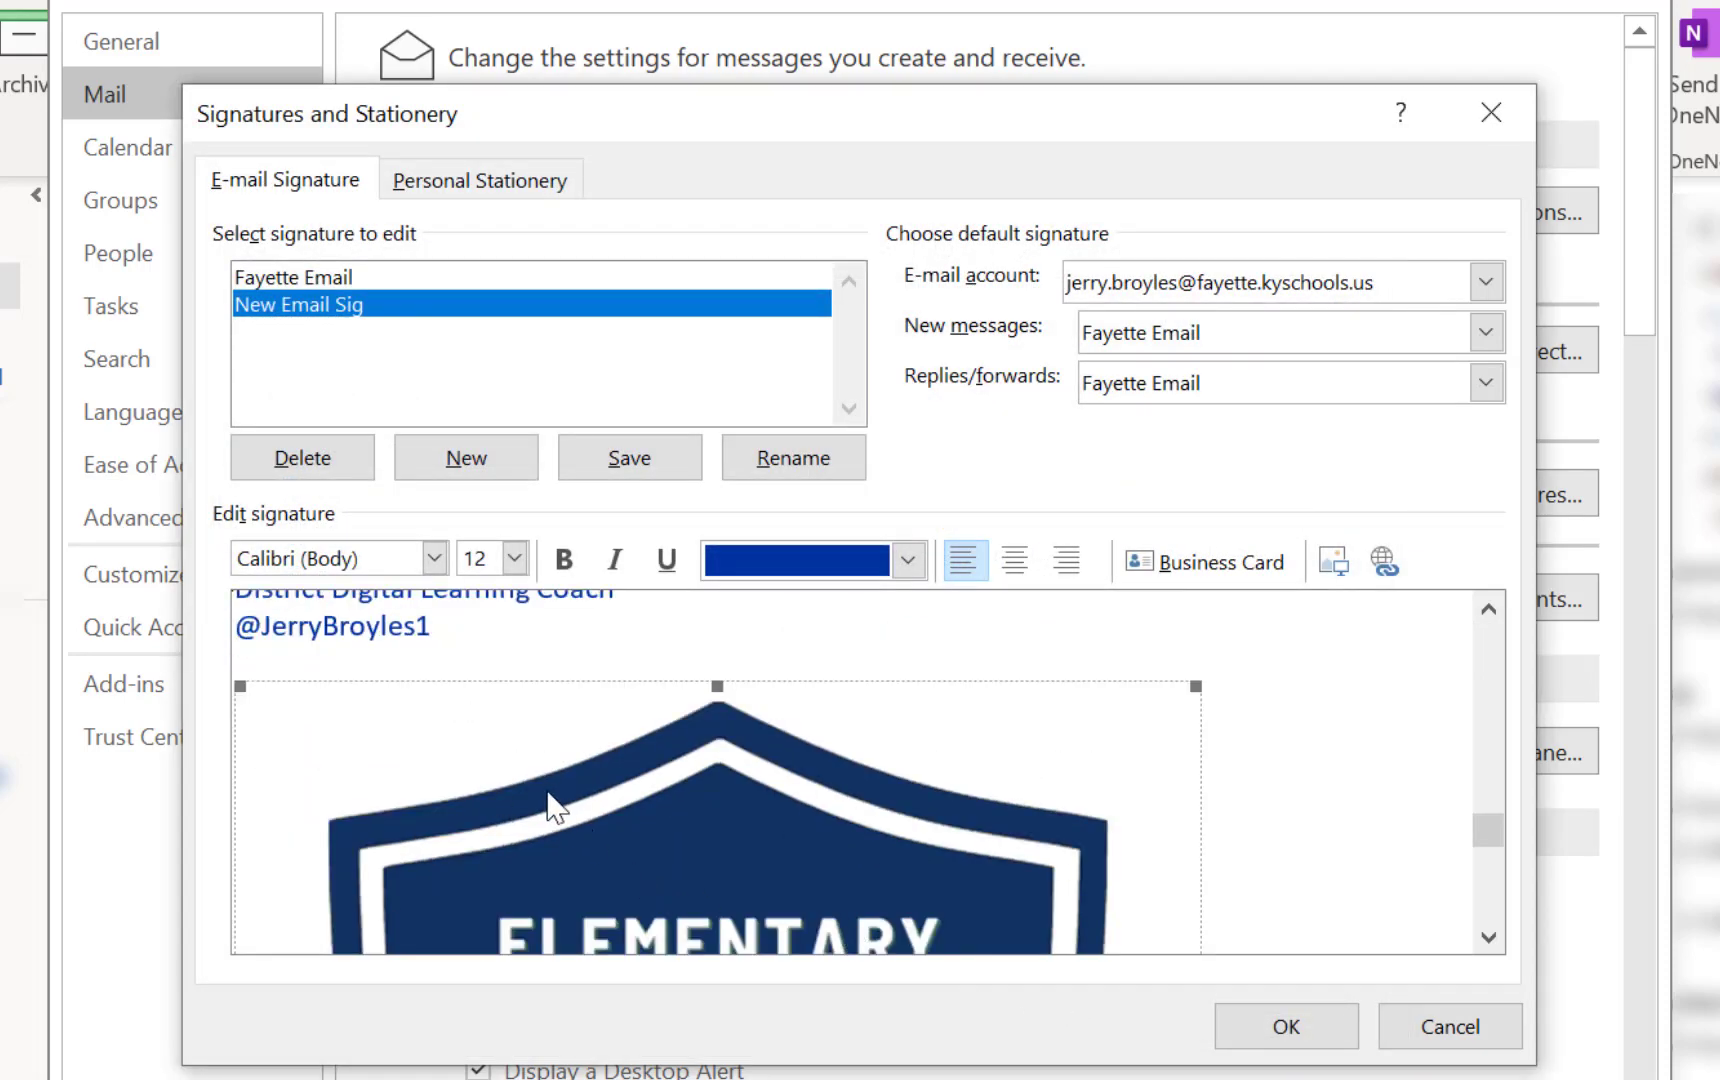
left_click(1488, 608)
left_click(1488, 608)
left_click(1488, 938)
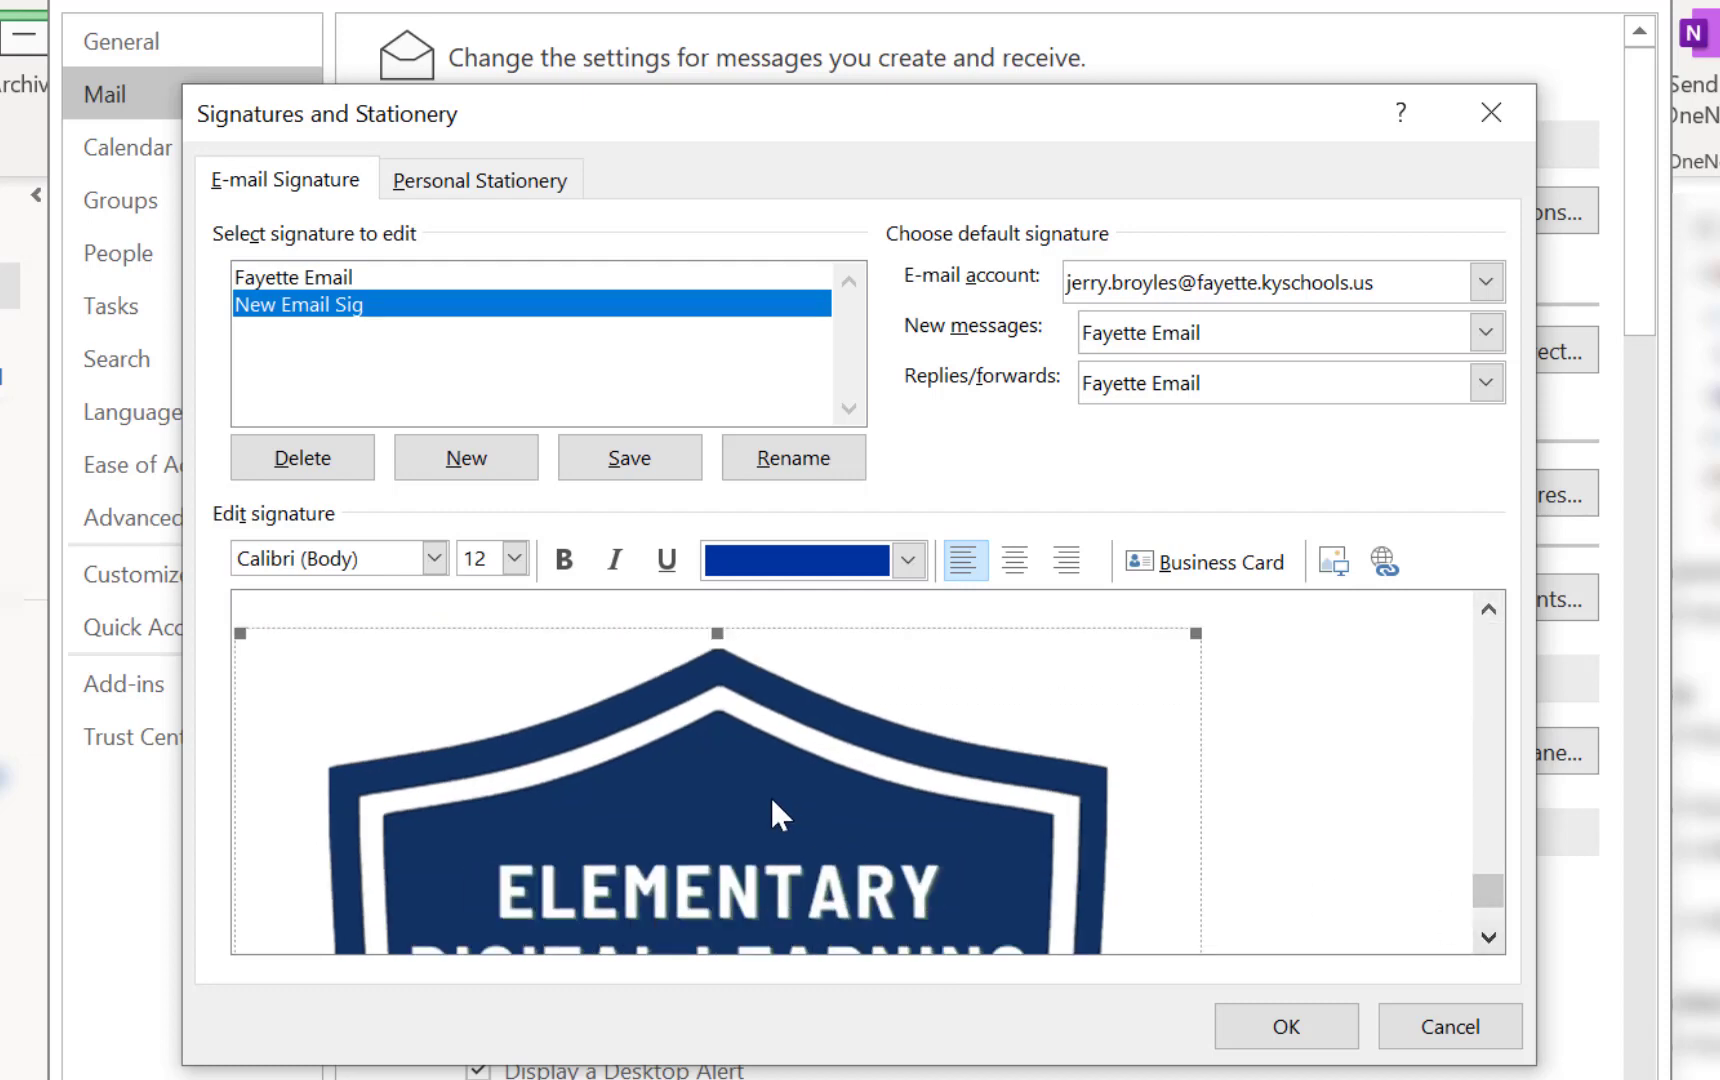
Scale the ELEM DLC badge image to 40% with locked aspect ratio, about 2.08 inches square
right_click(618, 767)
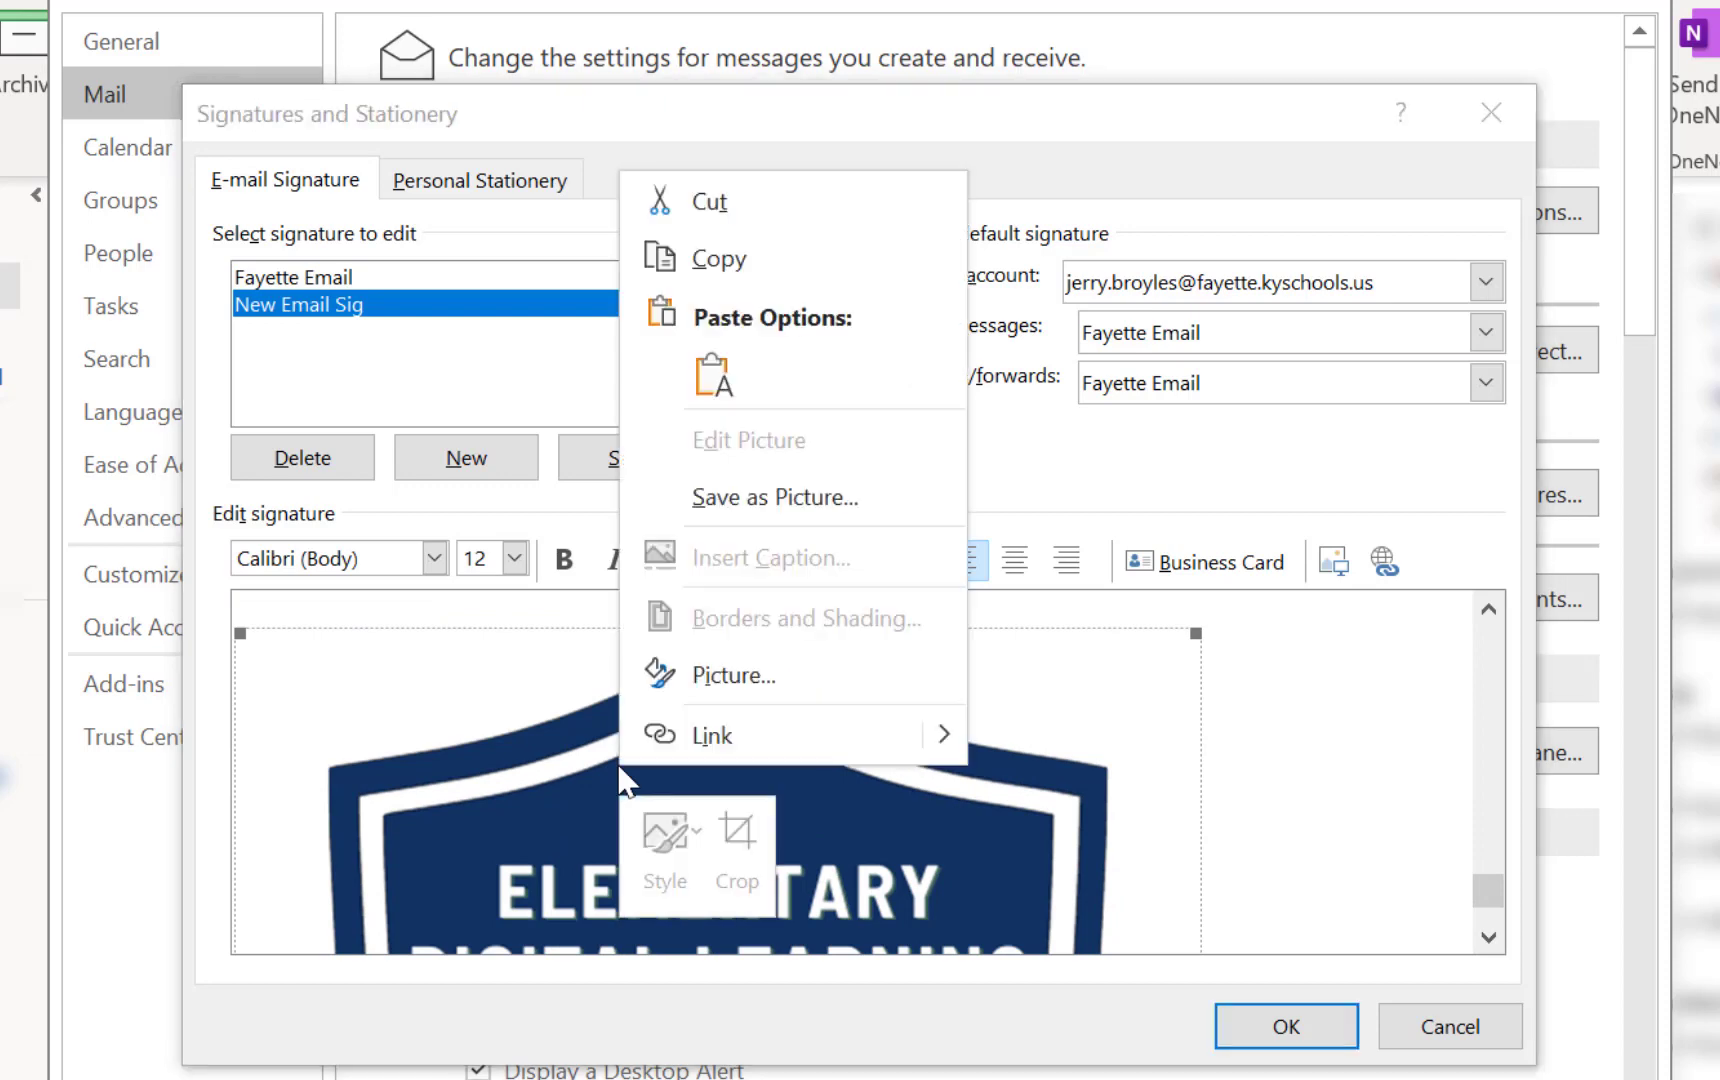
left_click(720, 690)
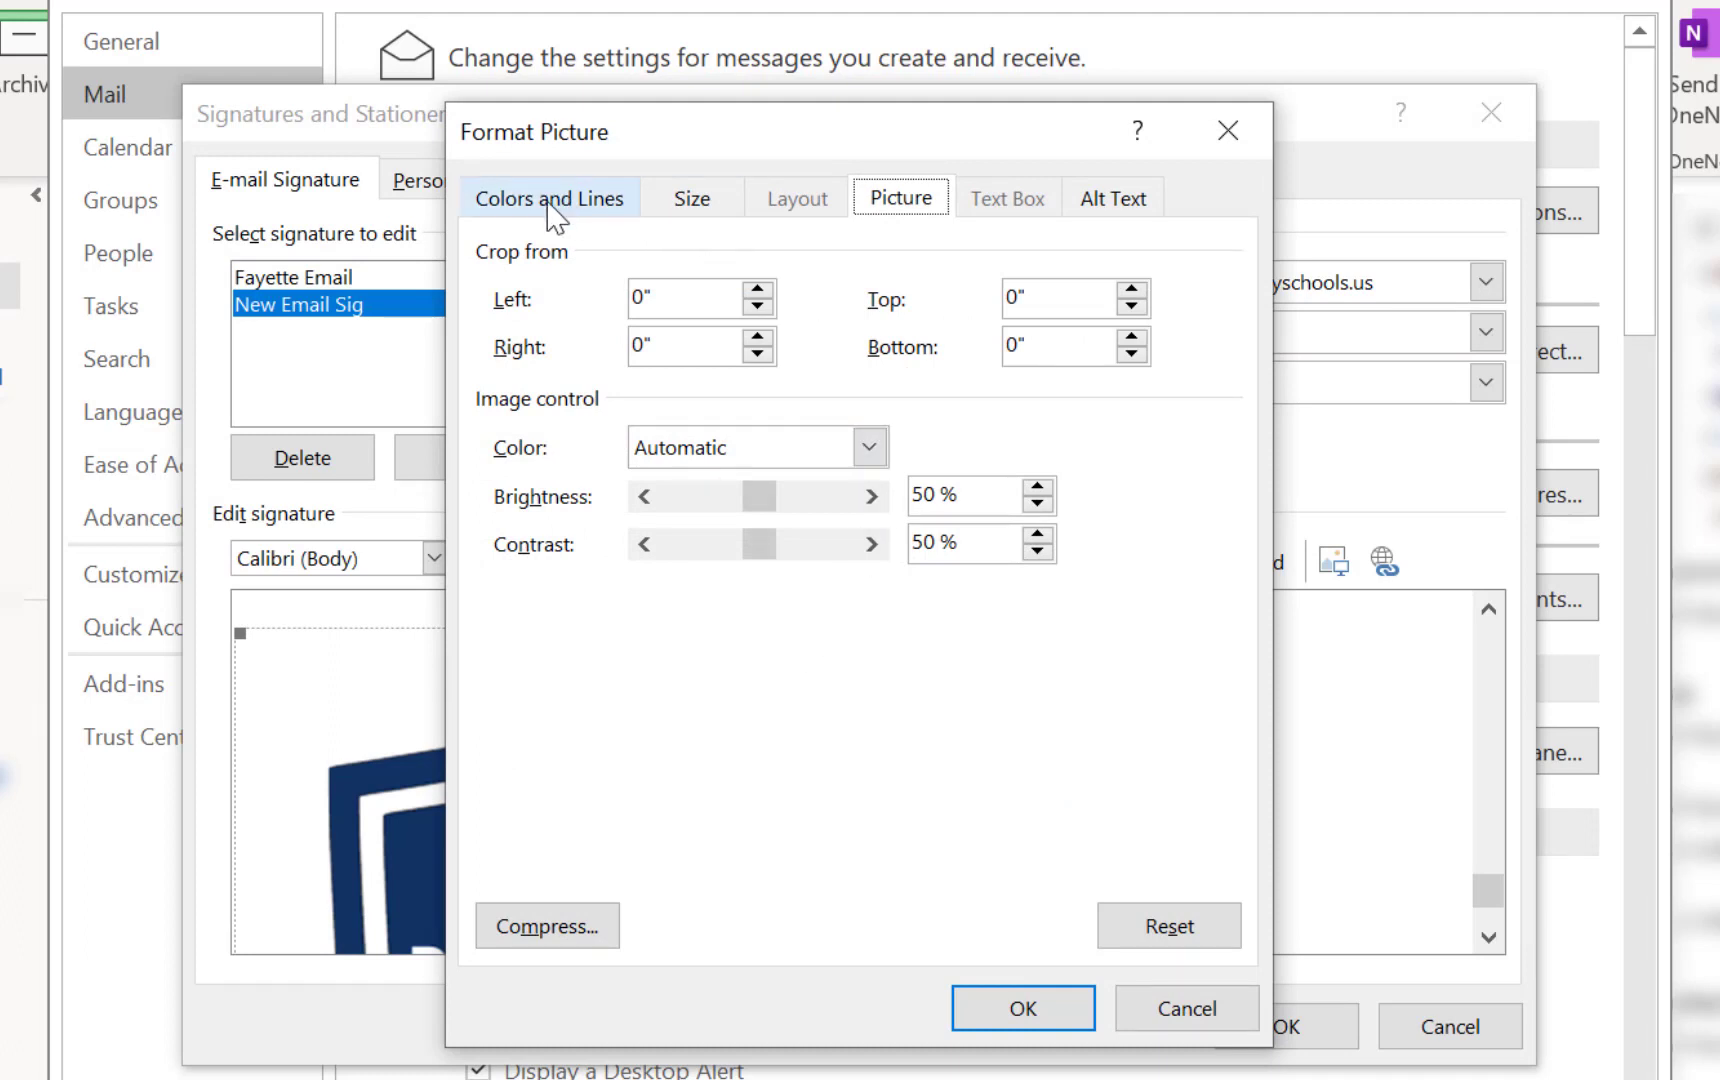
left_click(696, 206)
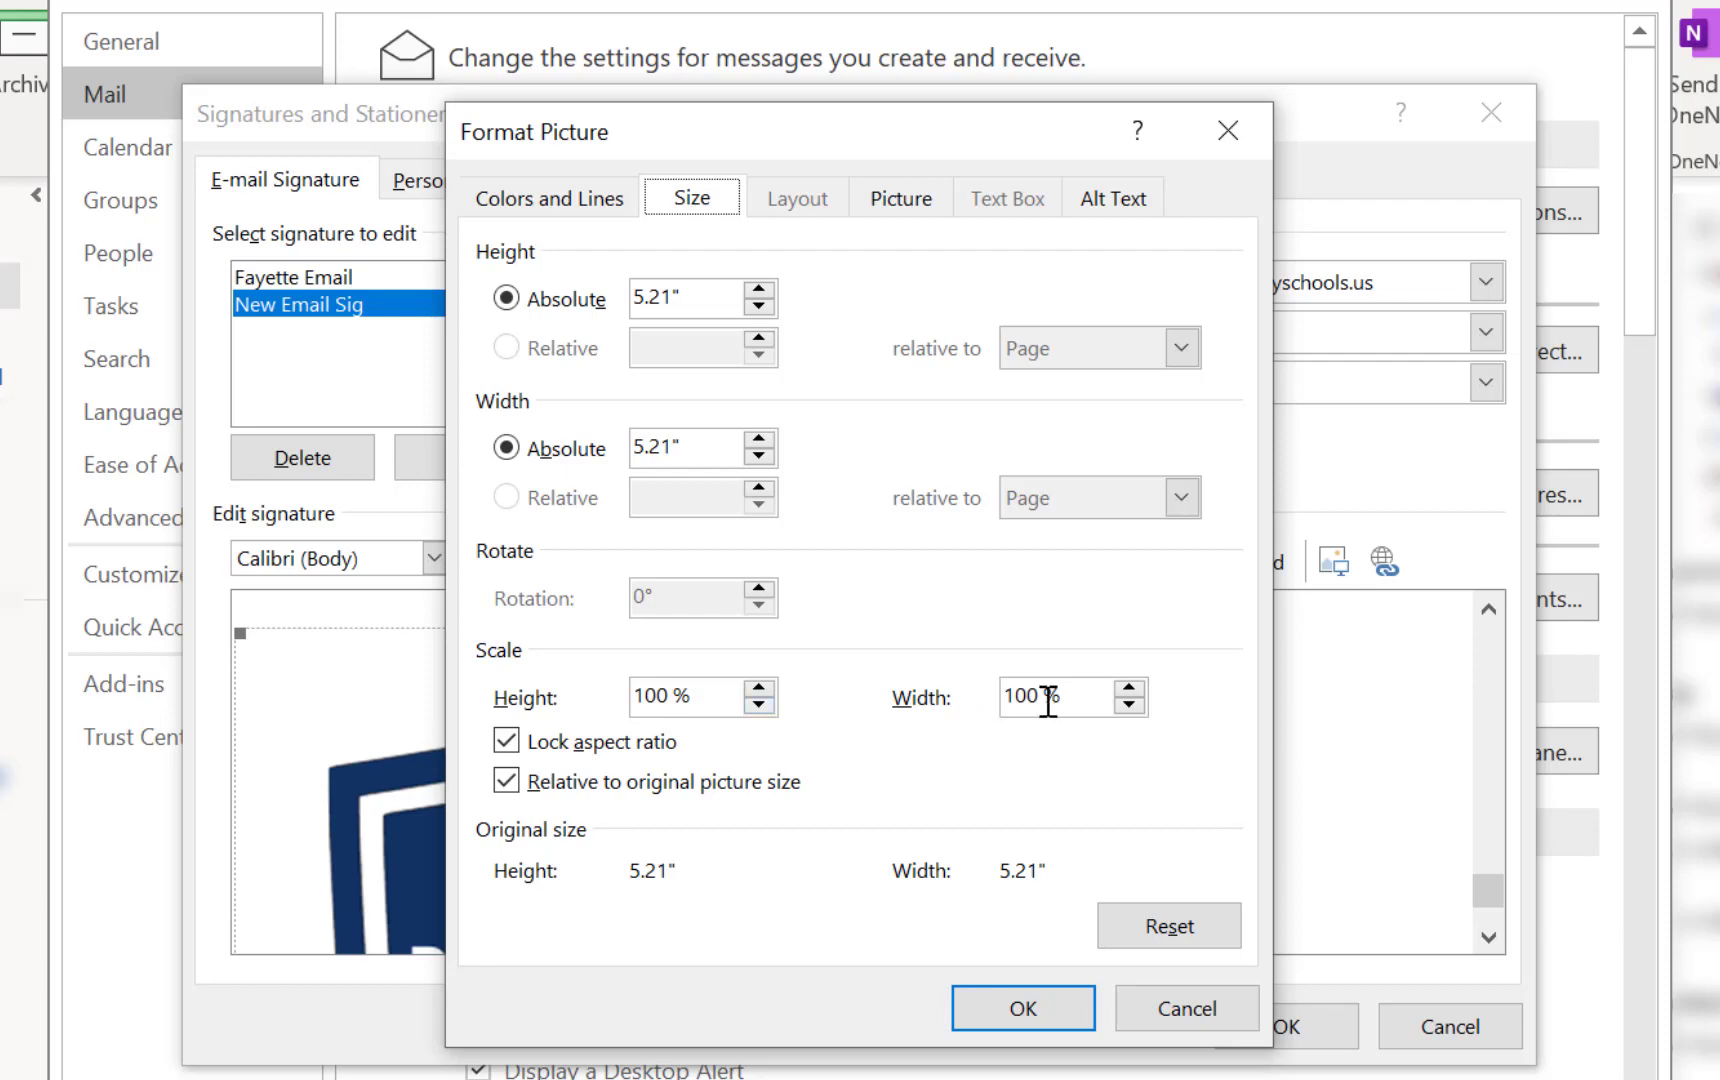
left_click(758, 705)
left_click_drag(758, 705, 757, 709)
left_click(1010, 1008)
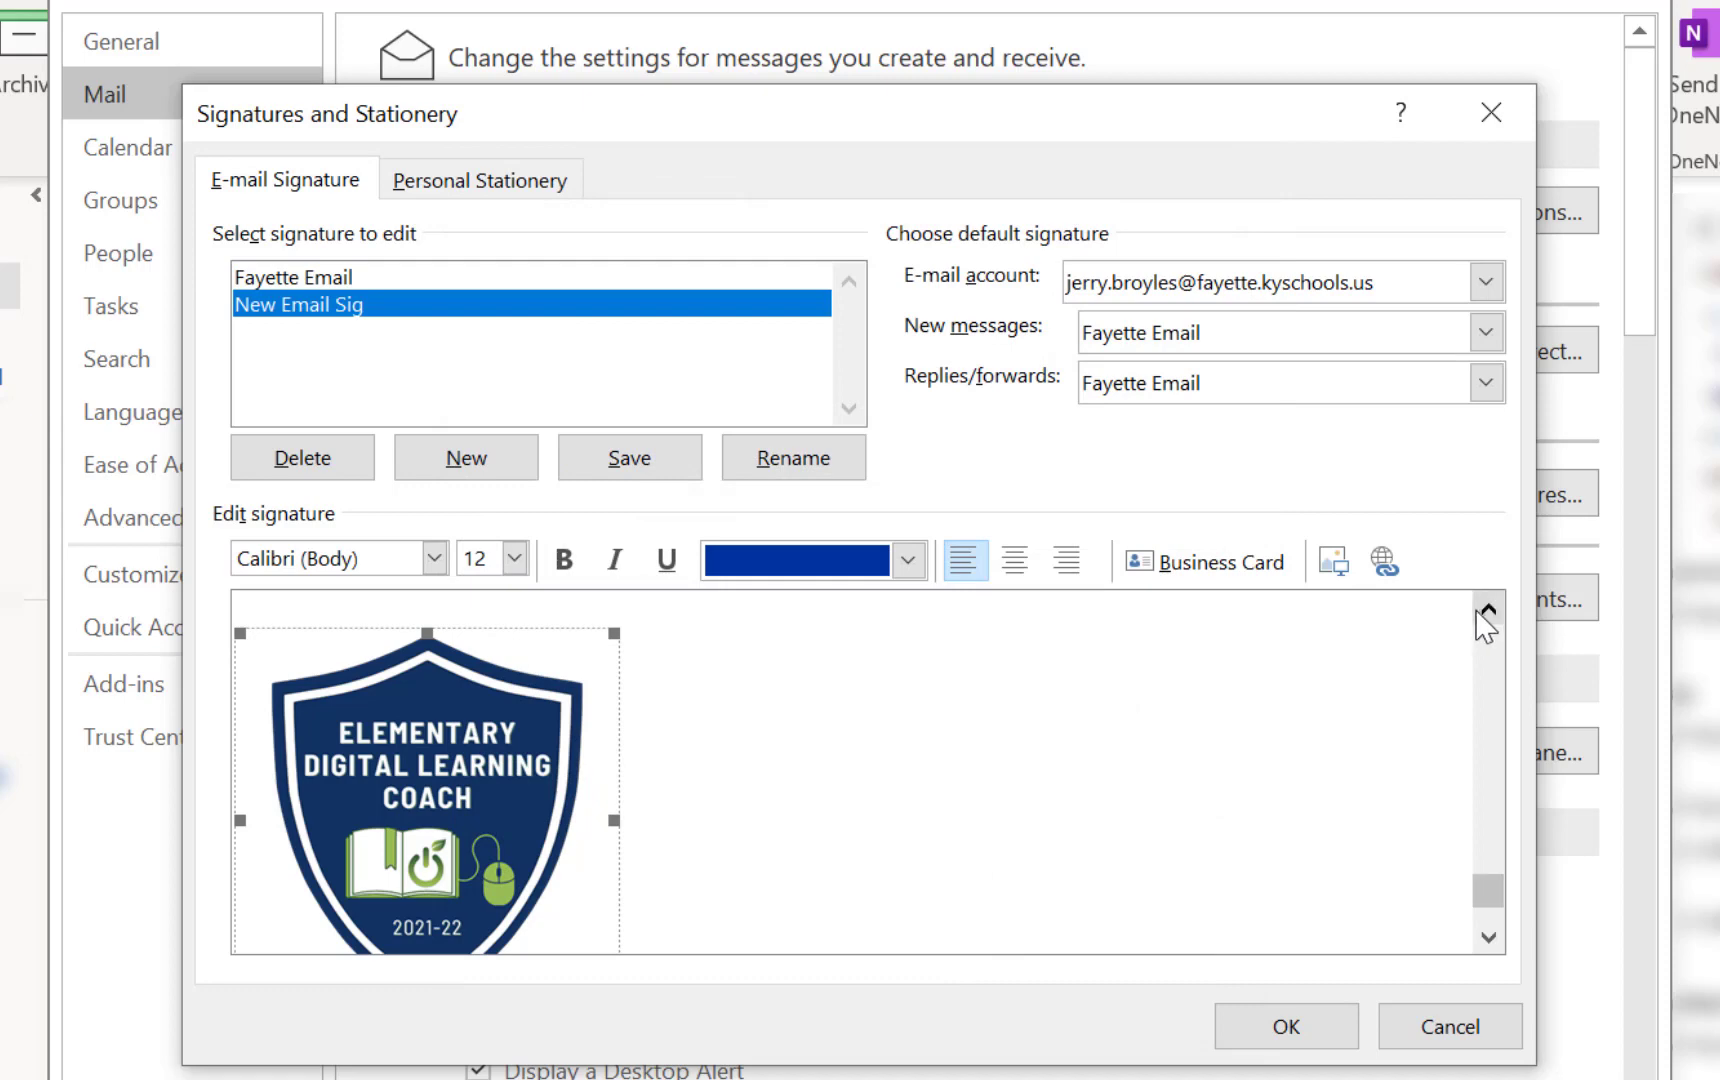
Reopen the size and scale settings of the resized badge image
left_click(1488, 609)
left_click(1488, 609)
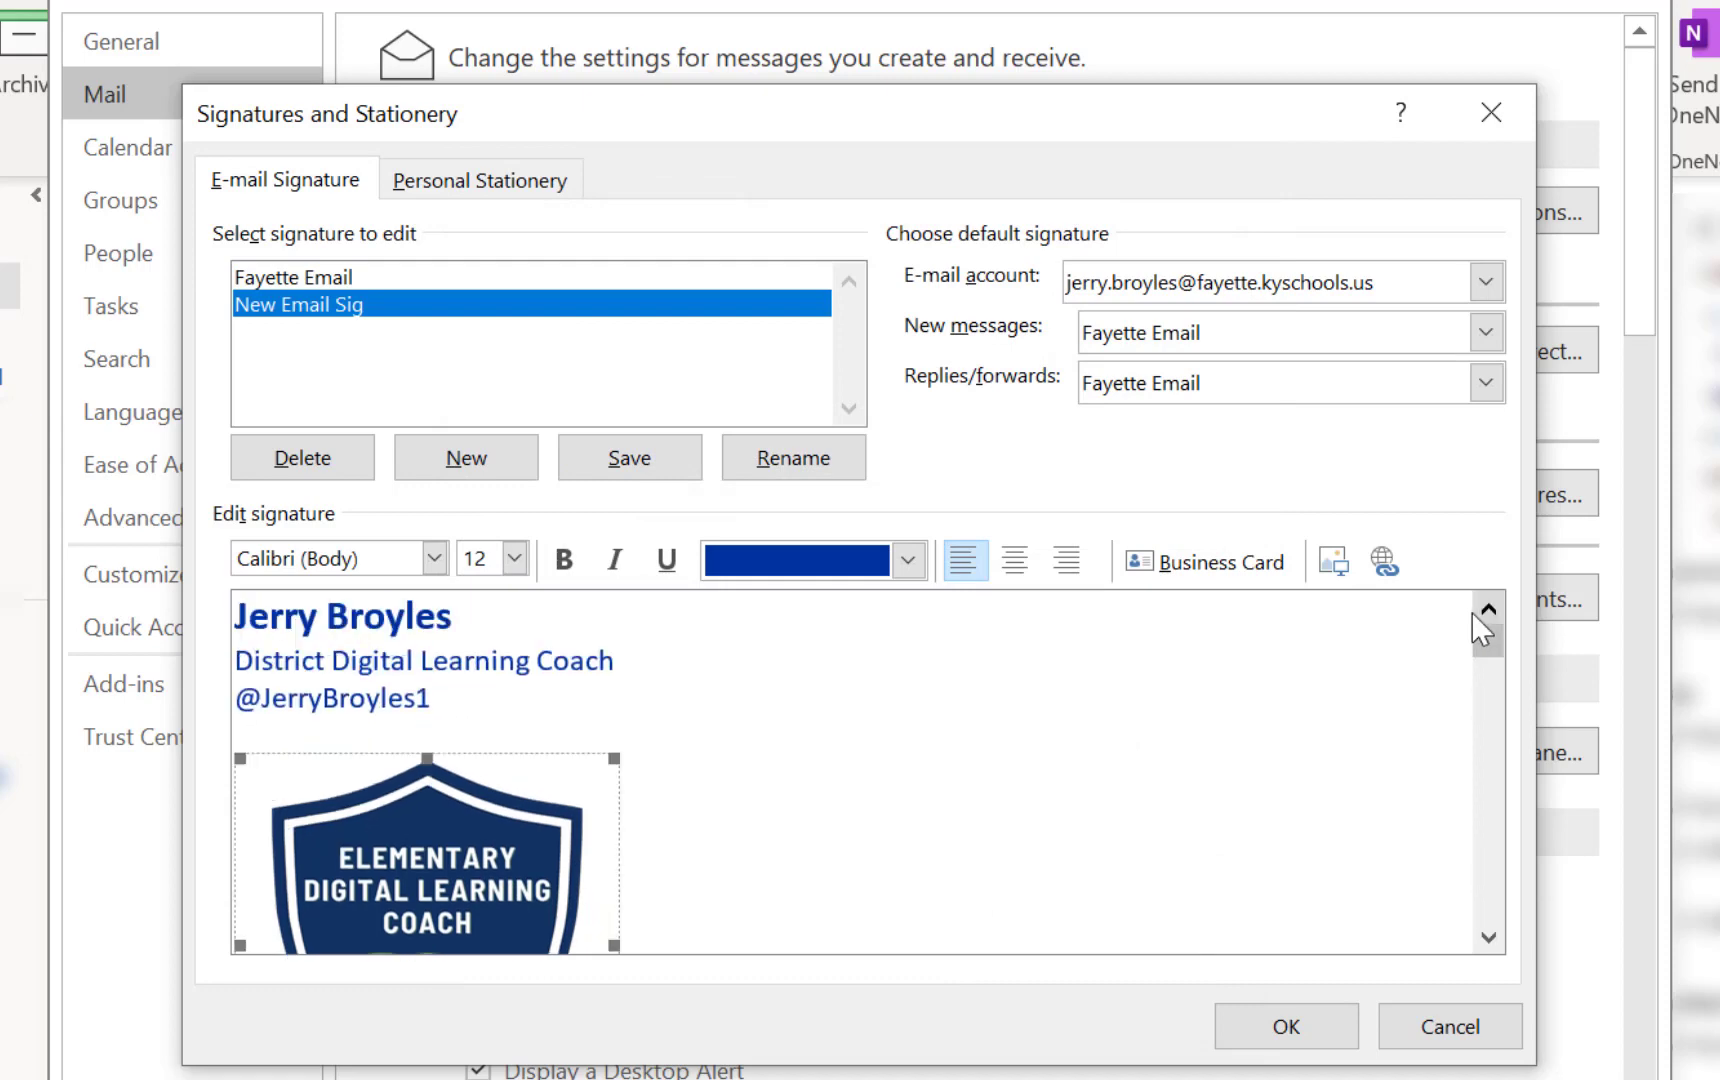
left_click(1489, 935)
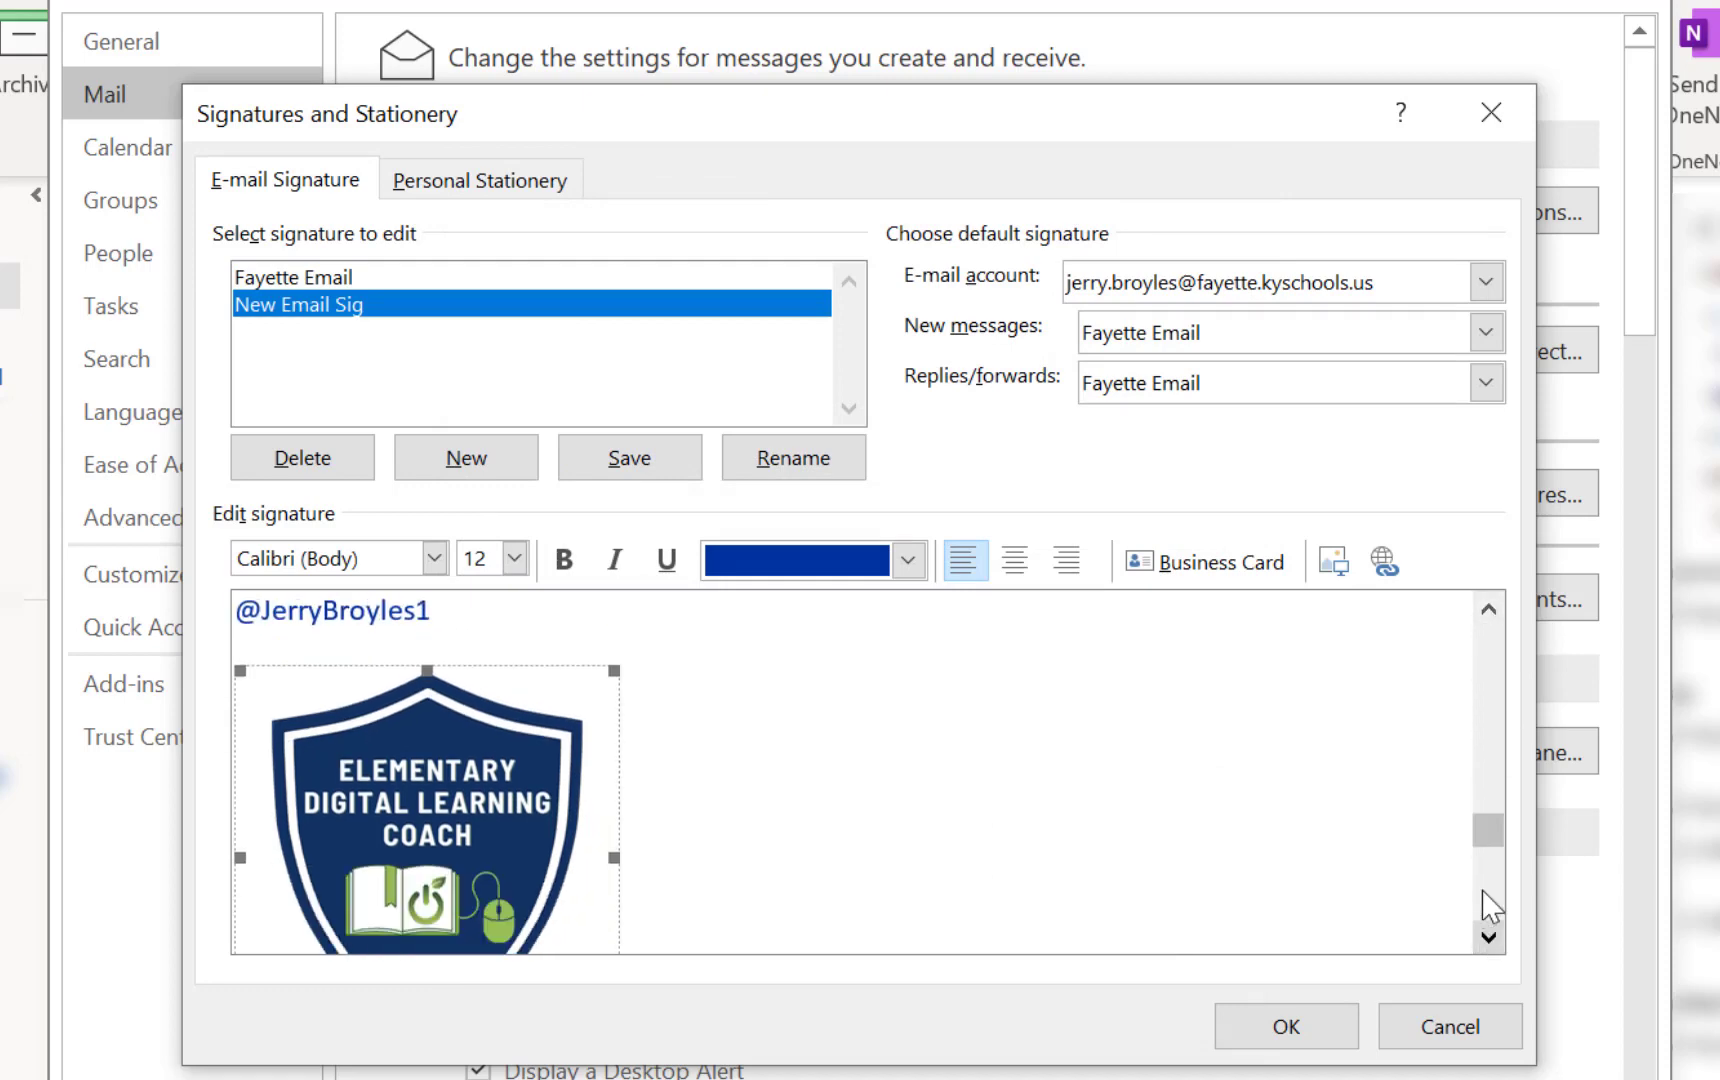
left_click(1488, 609)
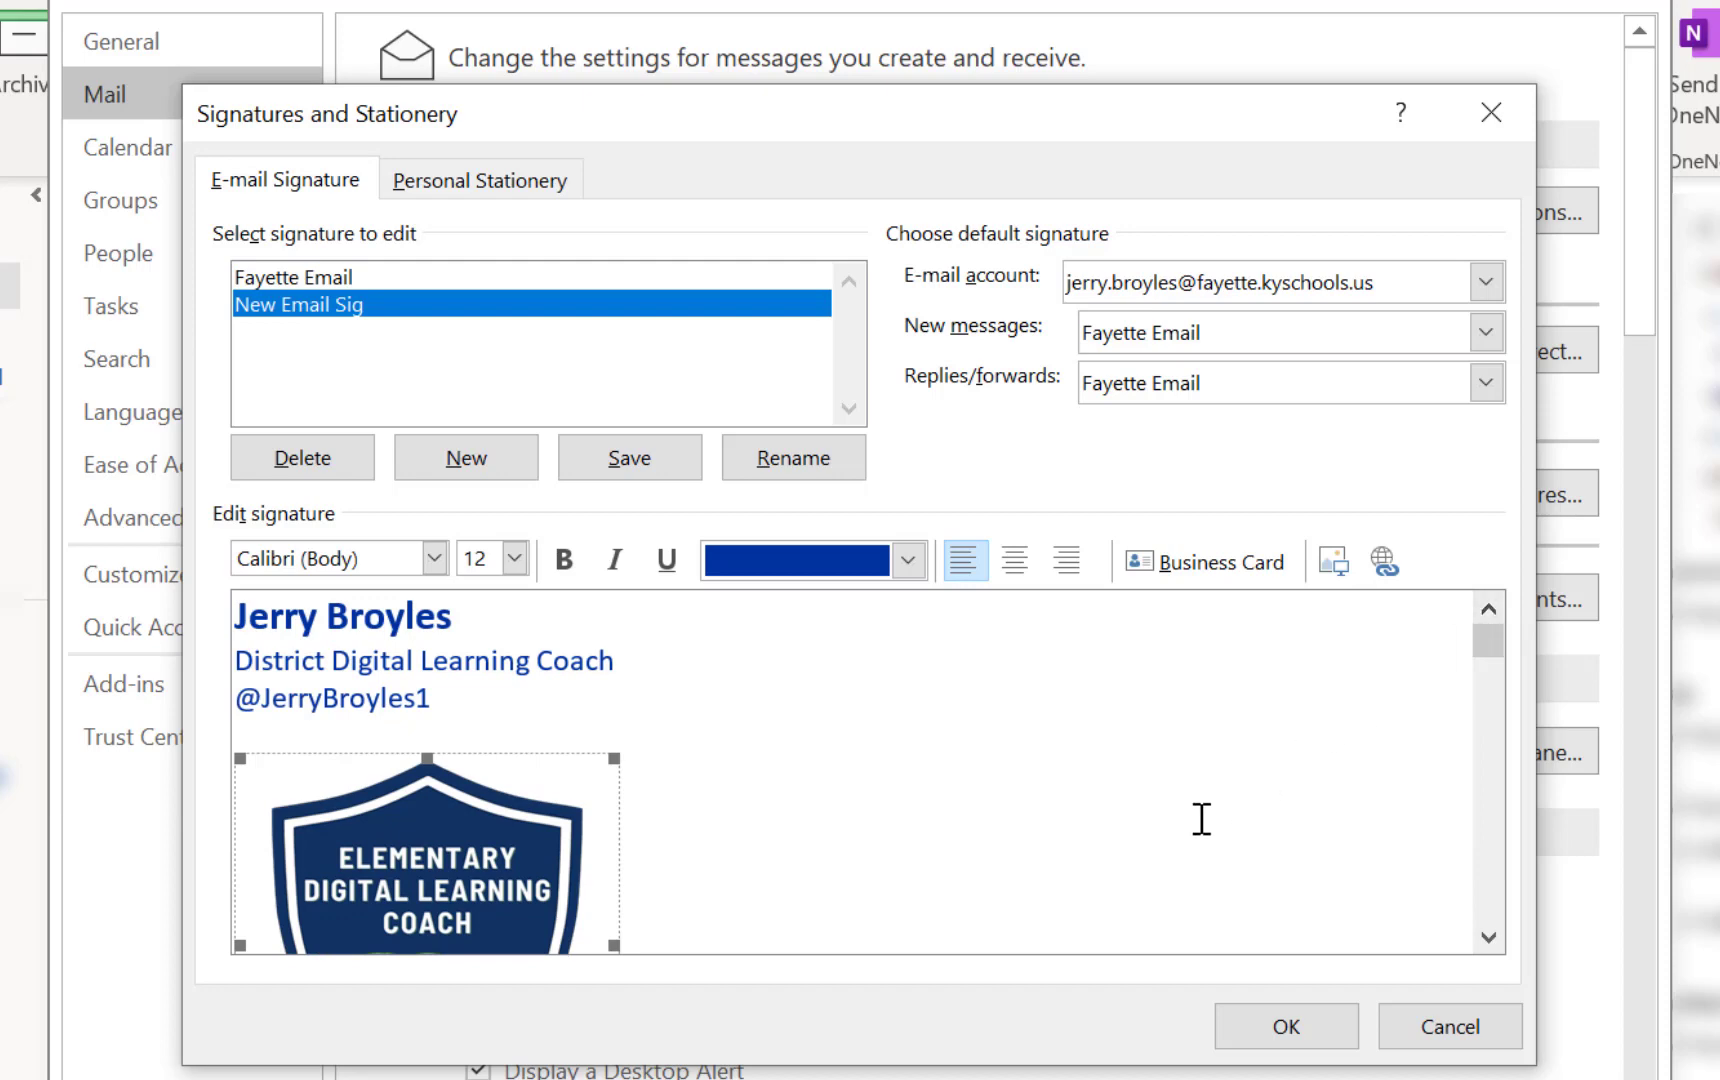
right_click(408, 816)
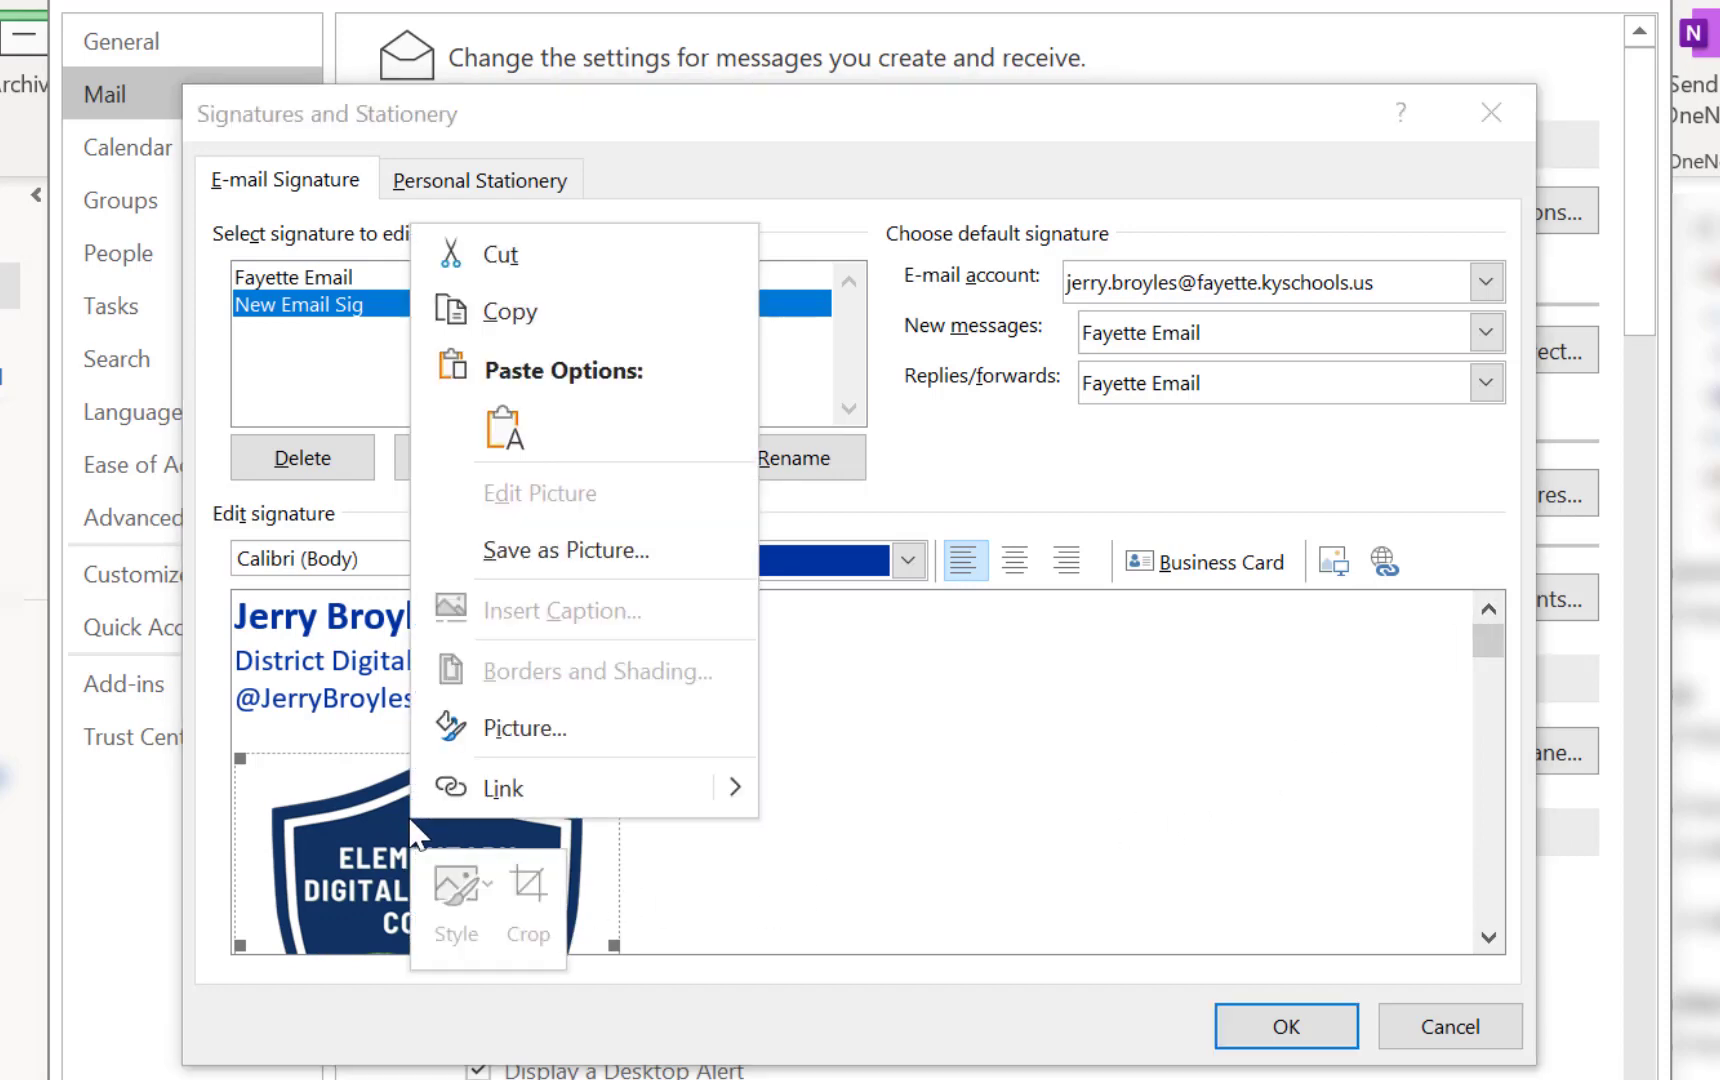
left_click(490, 730)
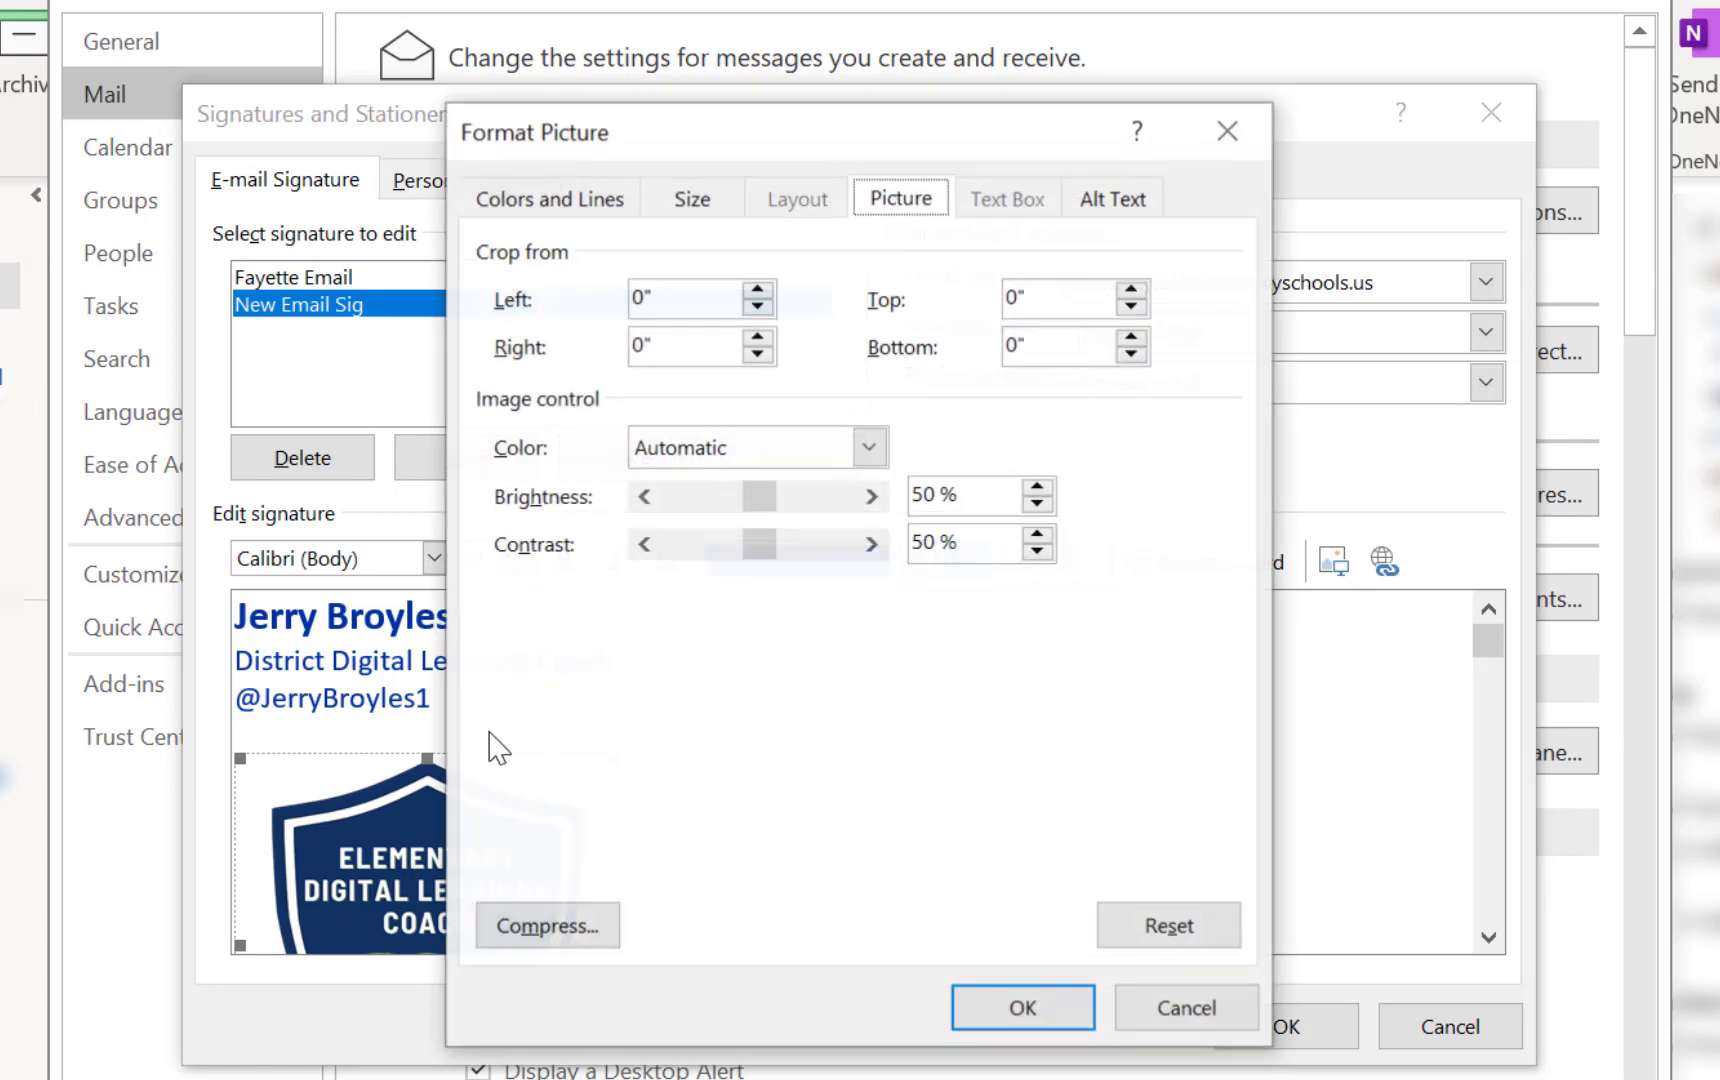
left_click(719, 203)
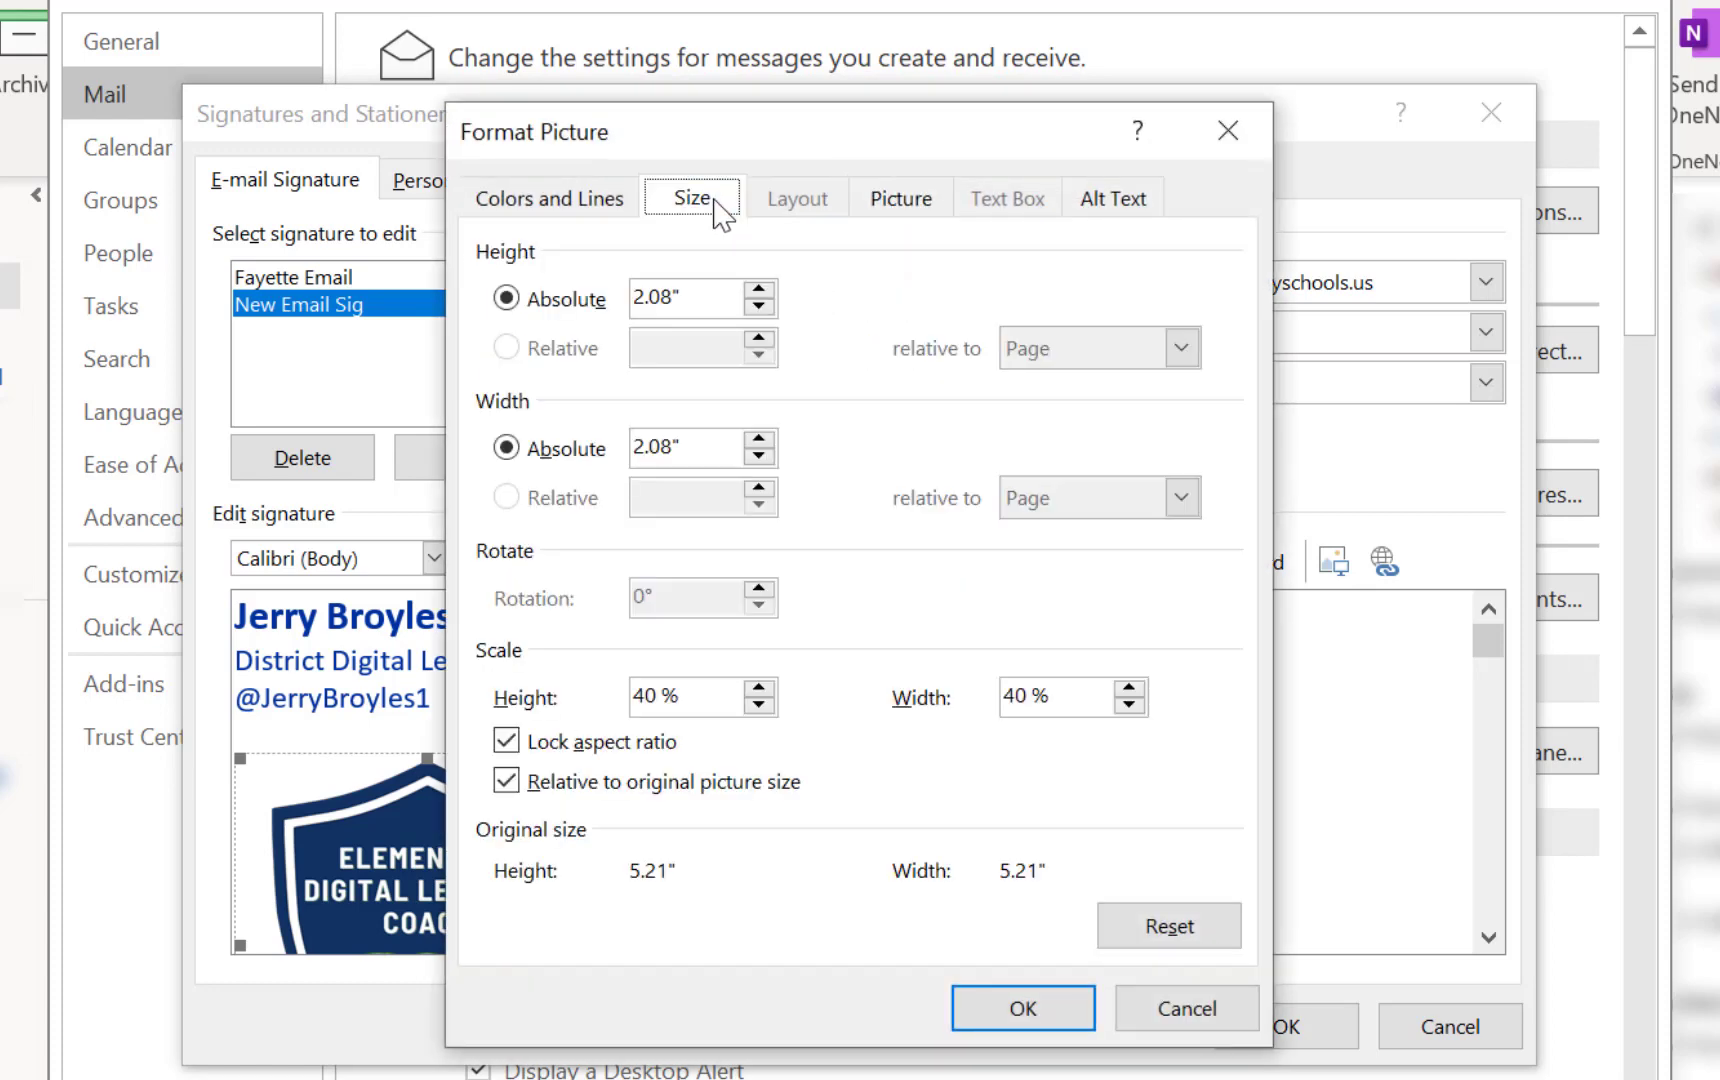
Reduce the badge's scale height to 30%, leaving it about 1.61 inches square
left_click(759, 705)
triple_click(759, 705)
triple_click(759, 705)
double_click(759, 705)
left_click(759, 705)
left_click(982, 1016)
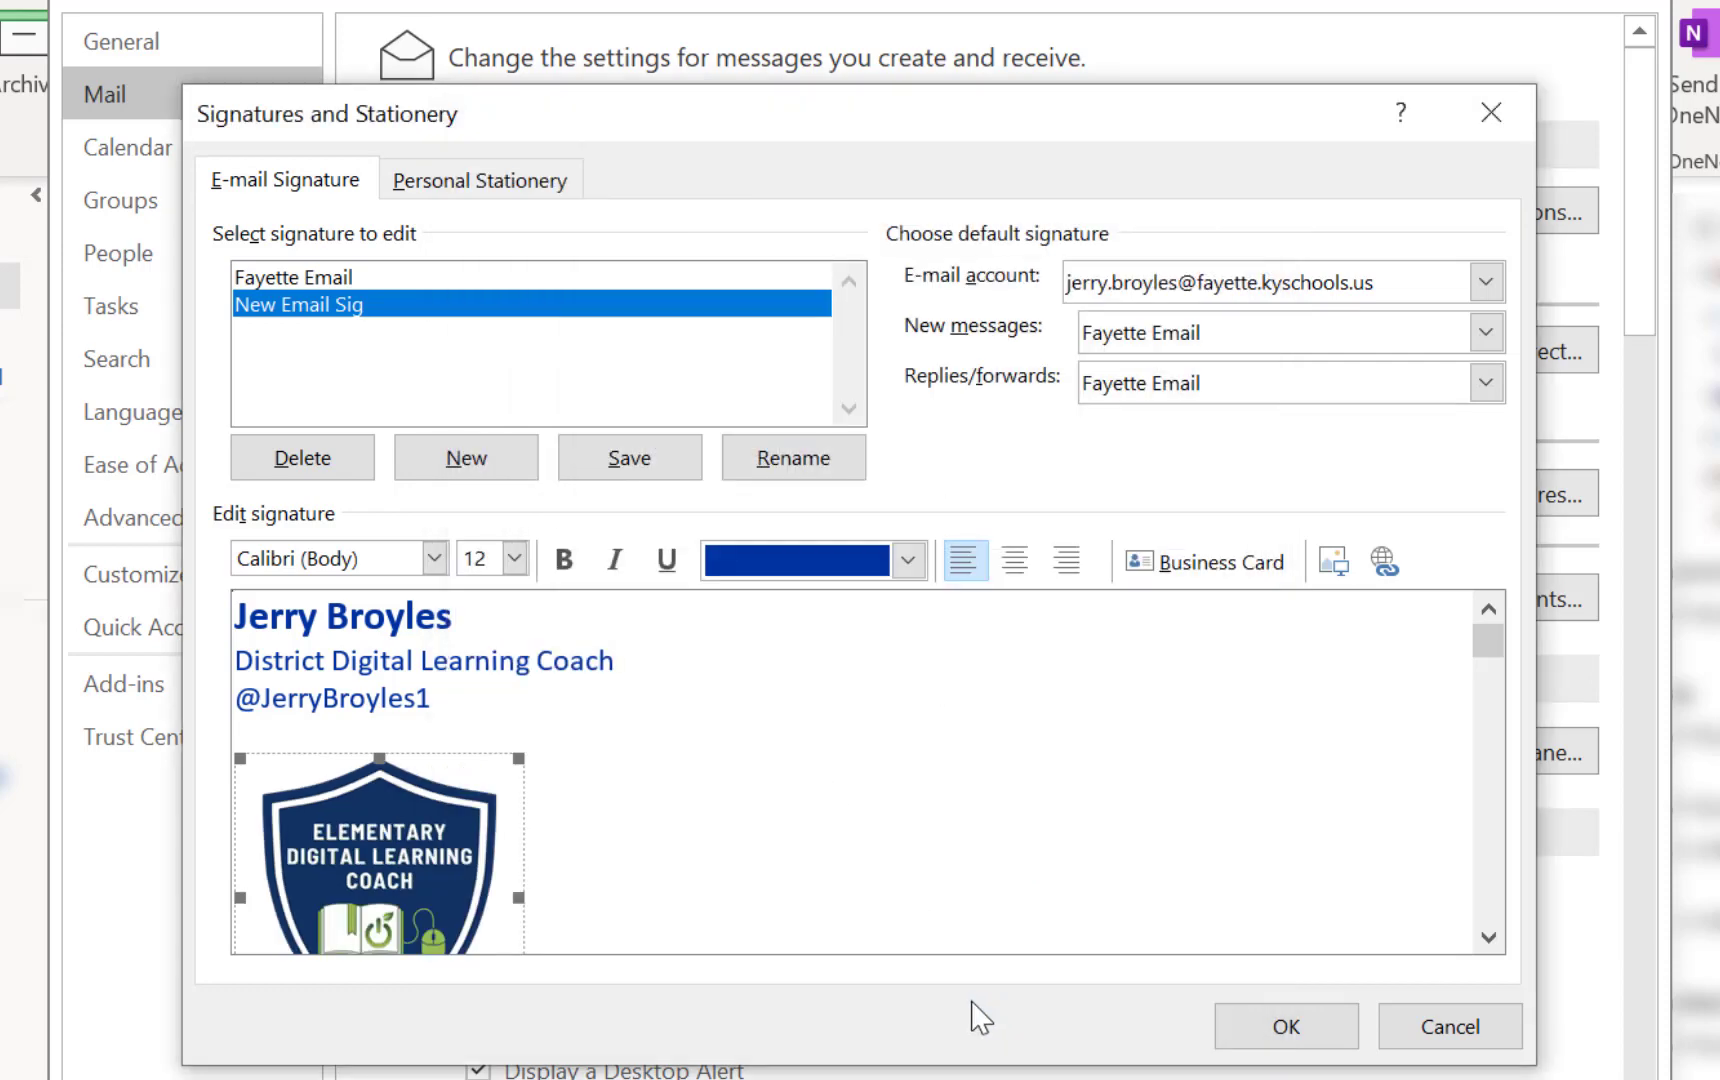
left_click(1489, 937)
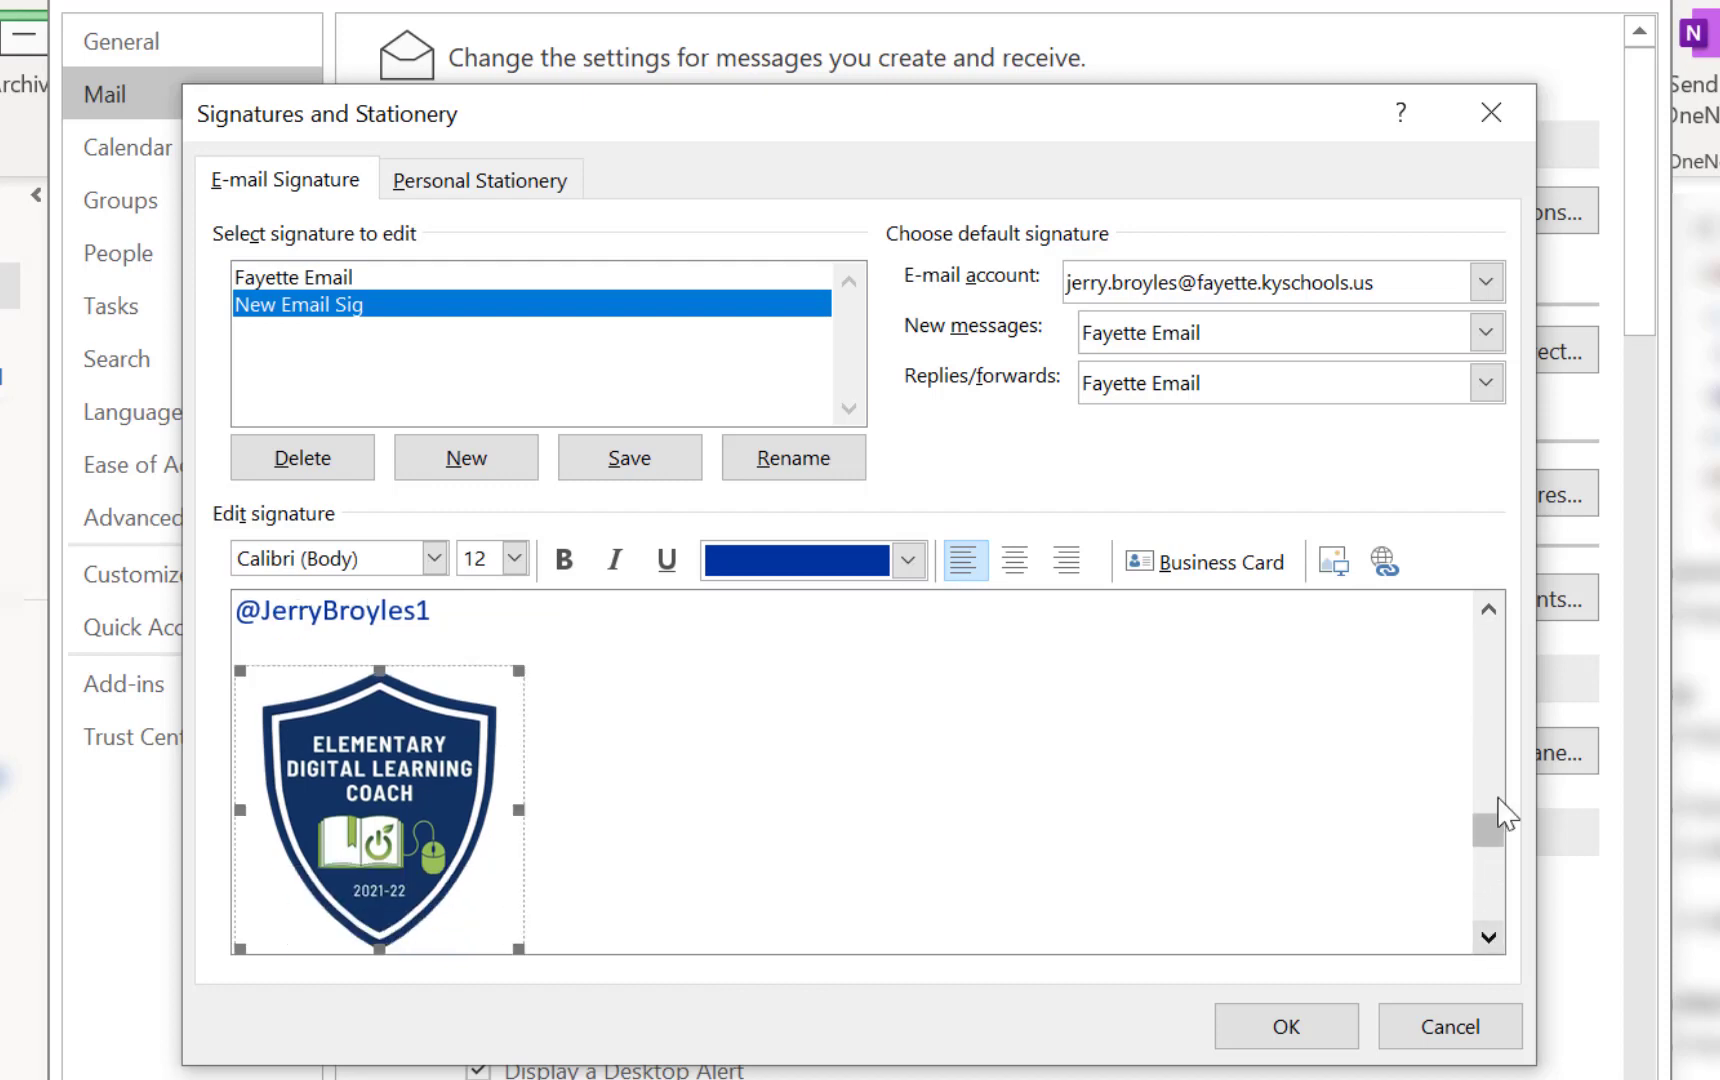
left_click(1489, 608)
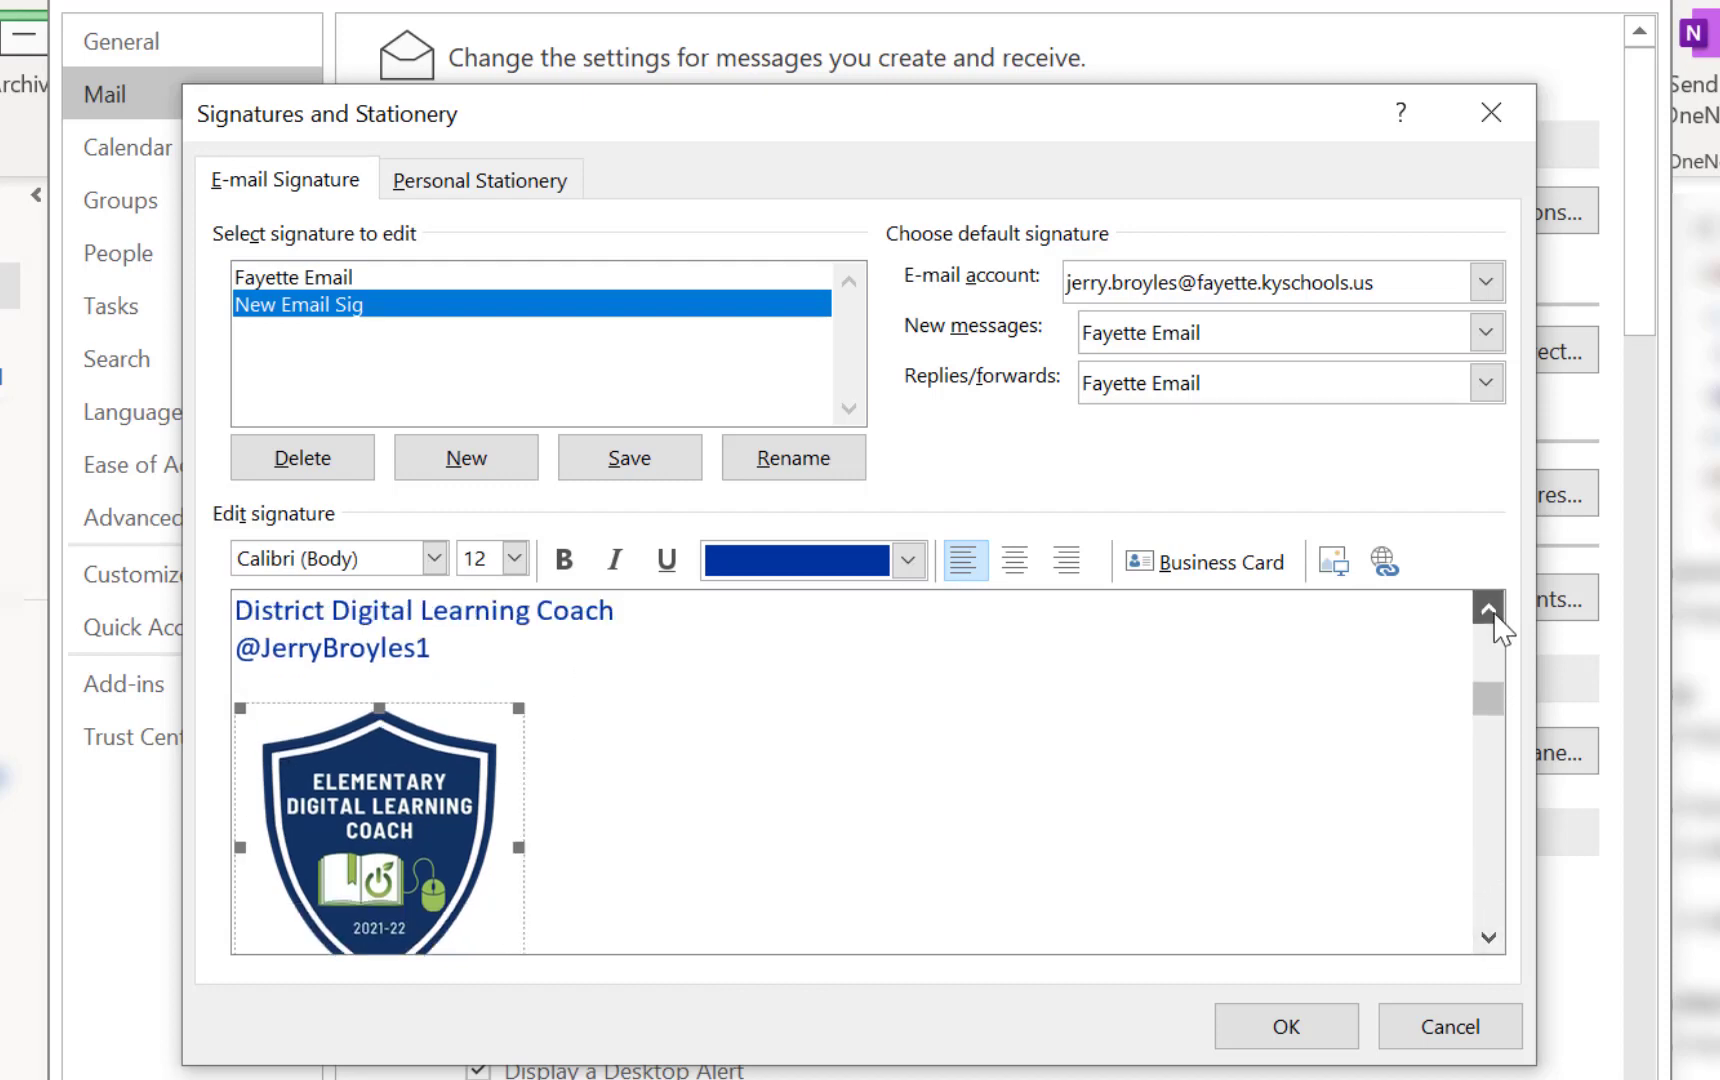
left_click(302, 676)
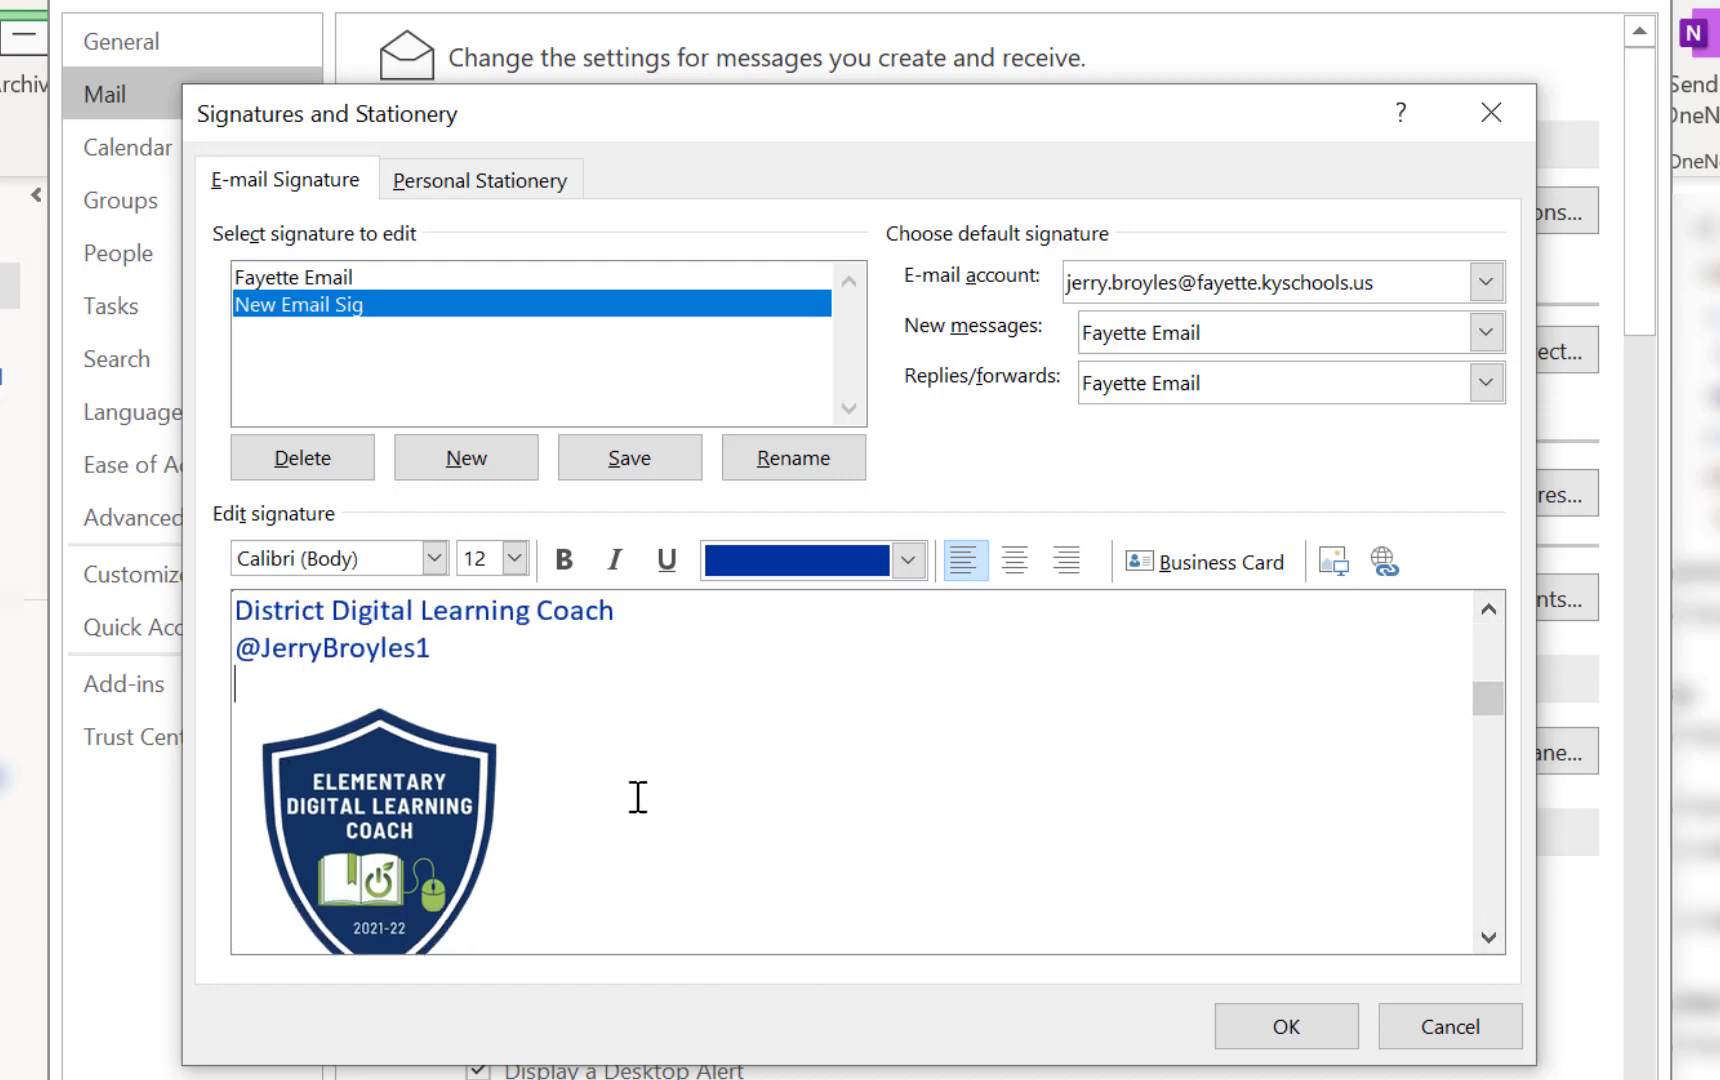
Delete the blank line between the Twitter handle and the badge image
key("BackSpace")
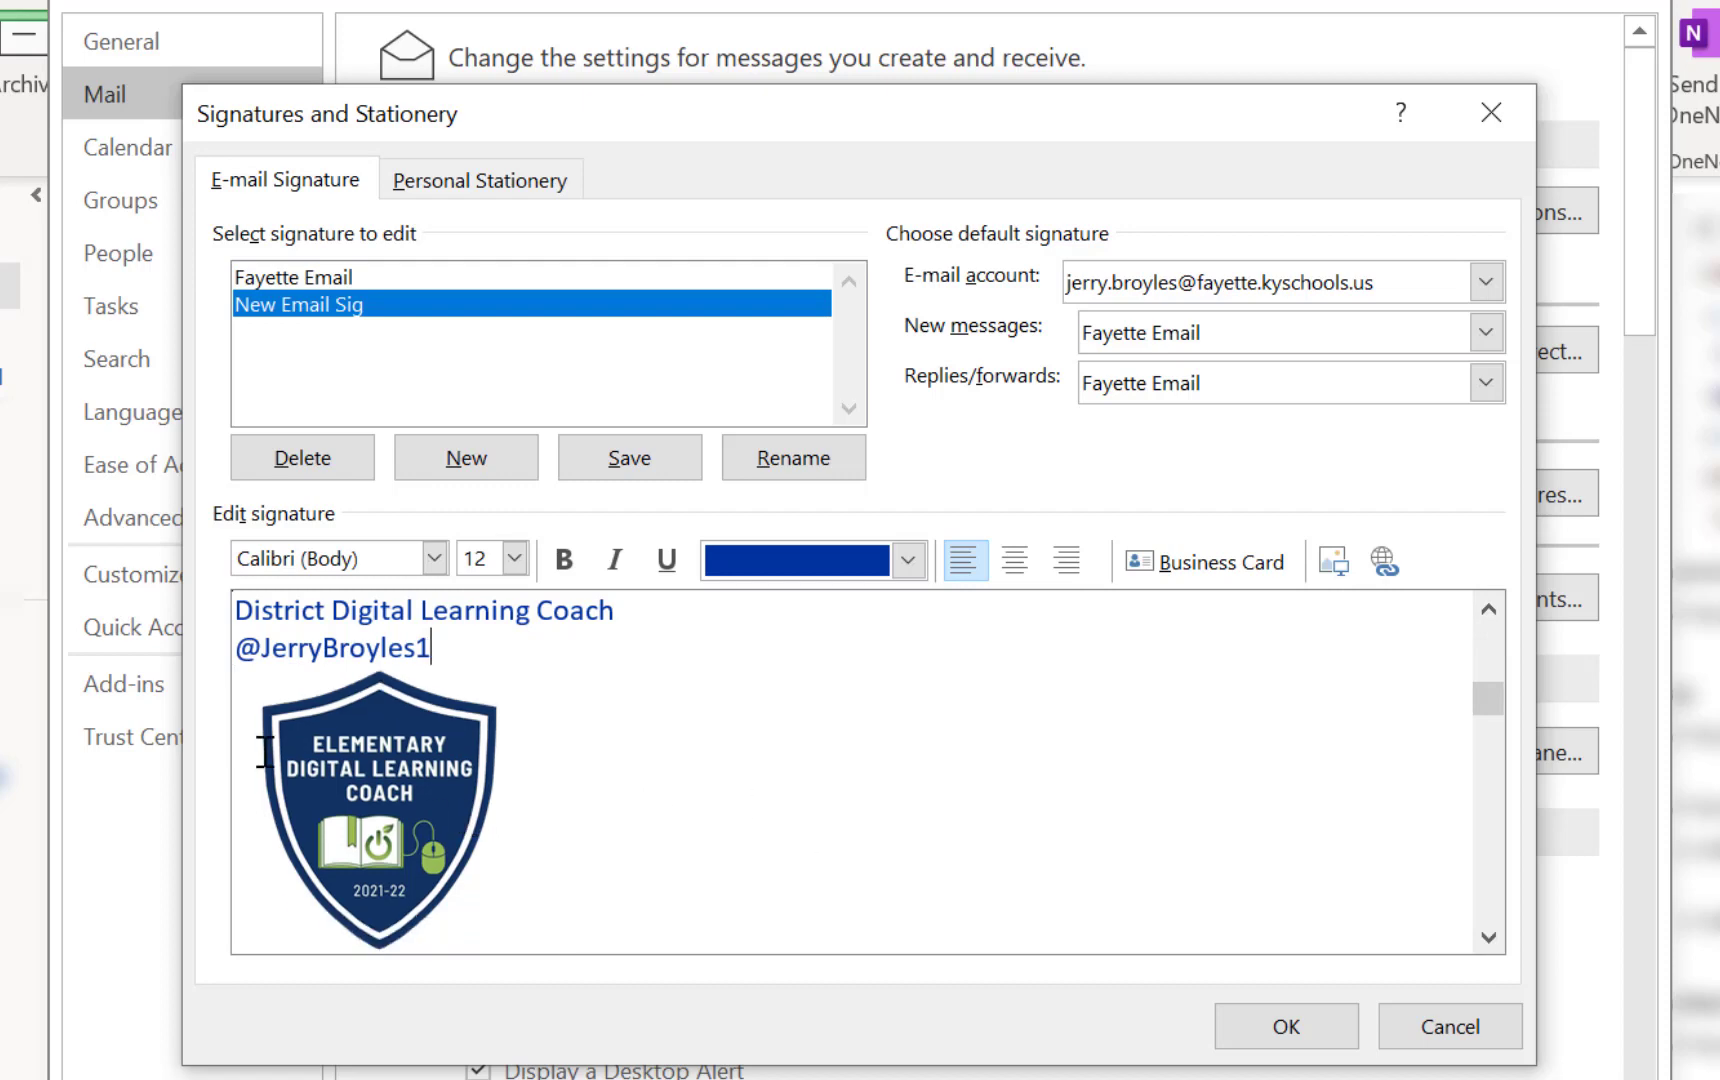
left_click(1484, 608)
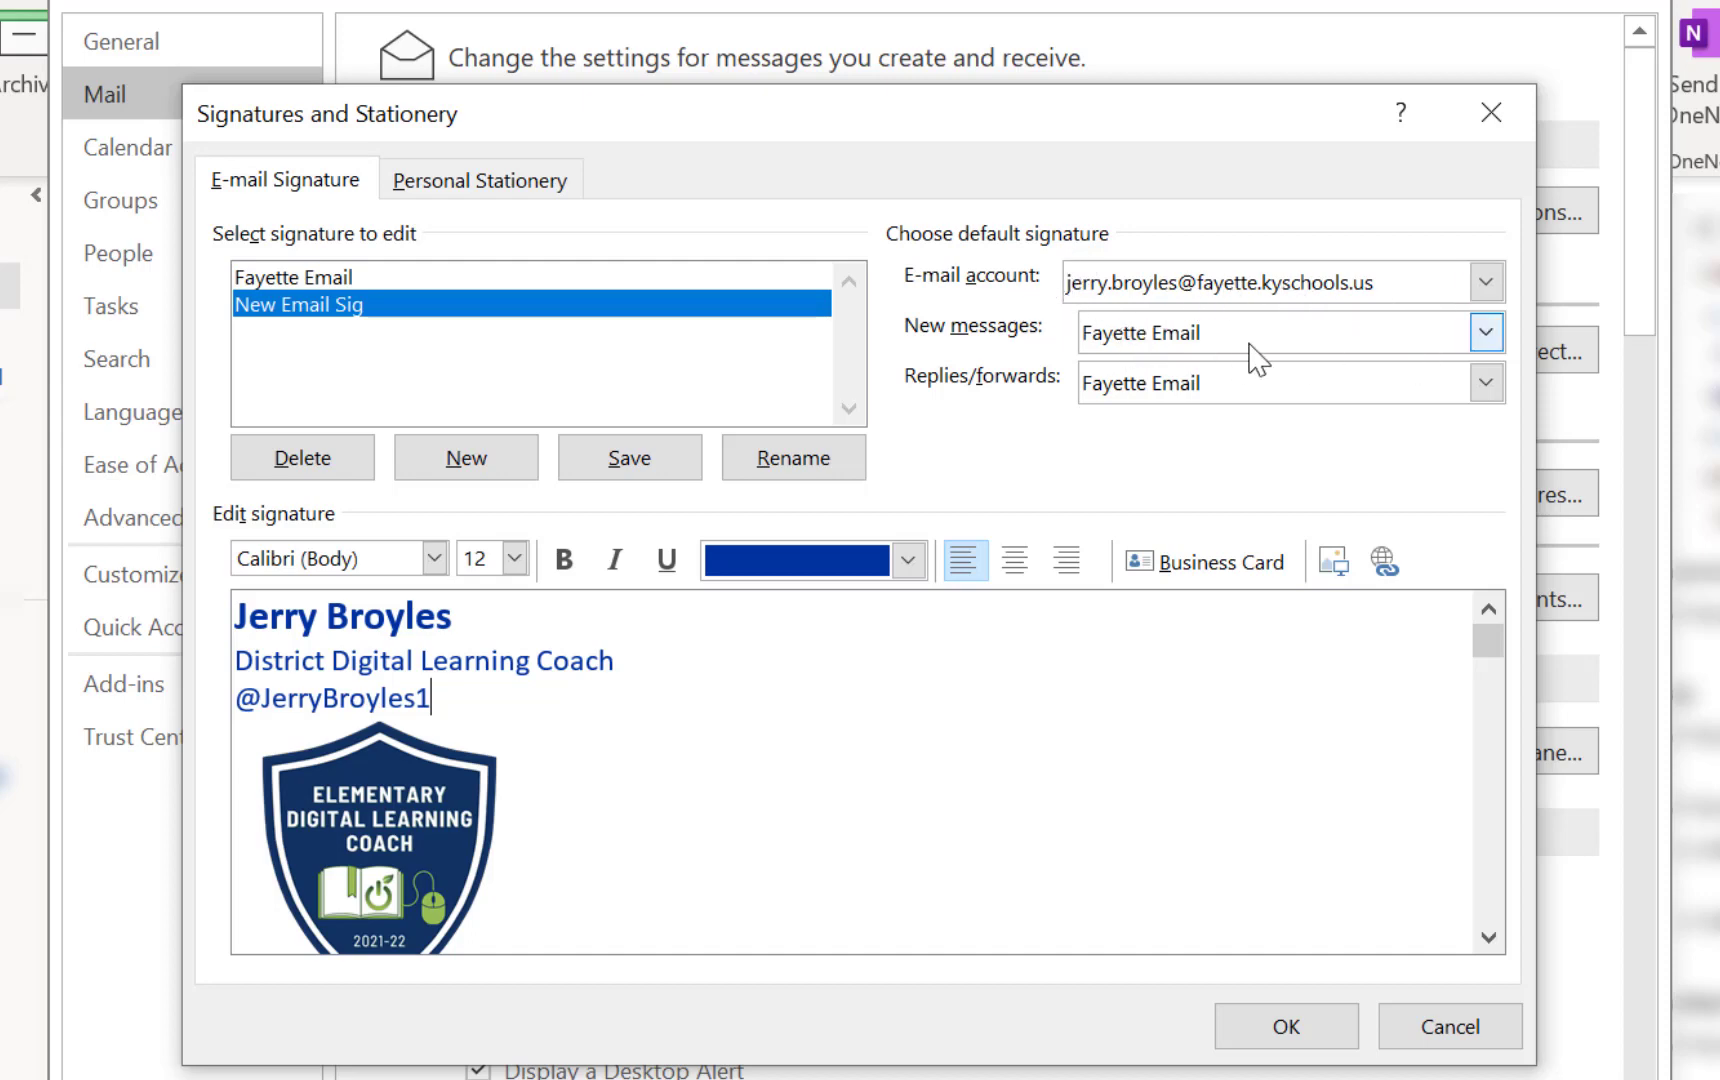
Choose New Email Sig as the default for both new messages and replies/forwards
left_click(1486, 333)
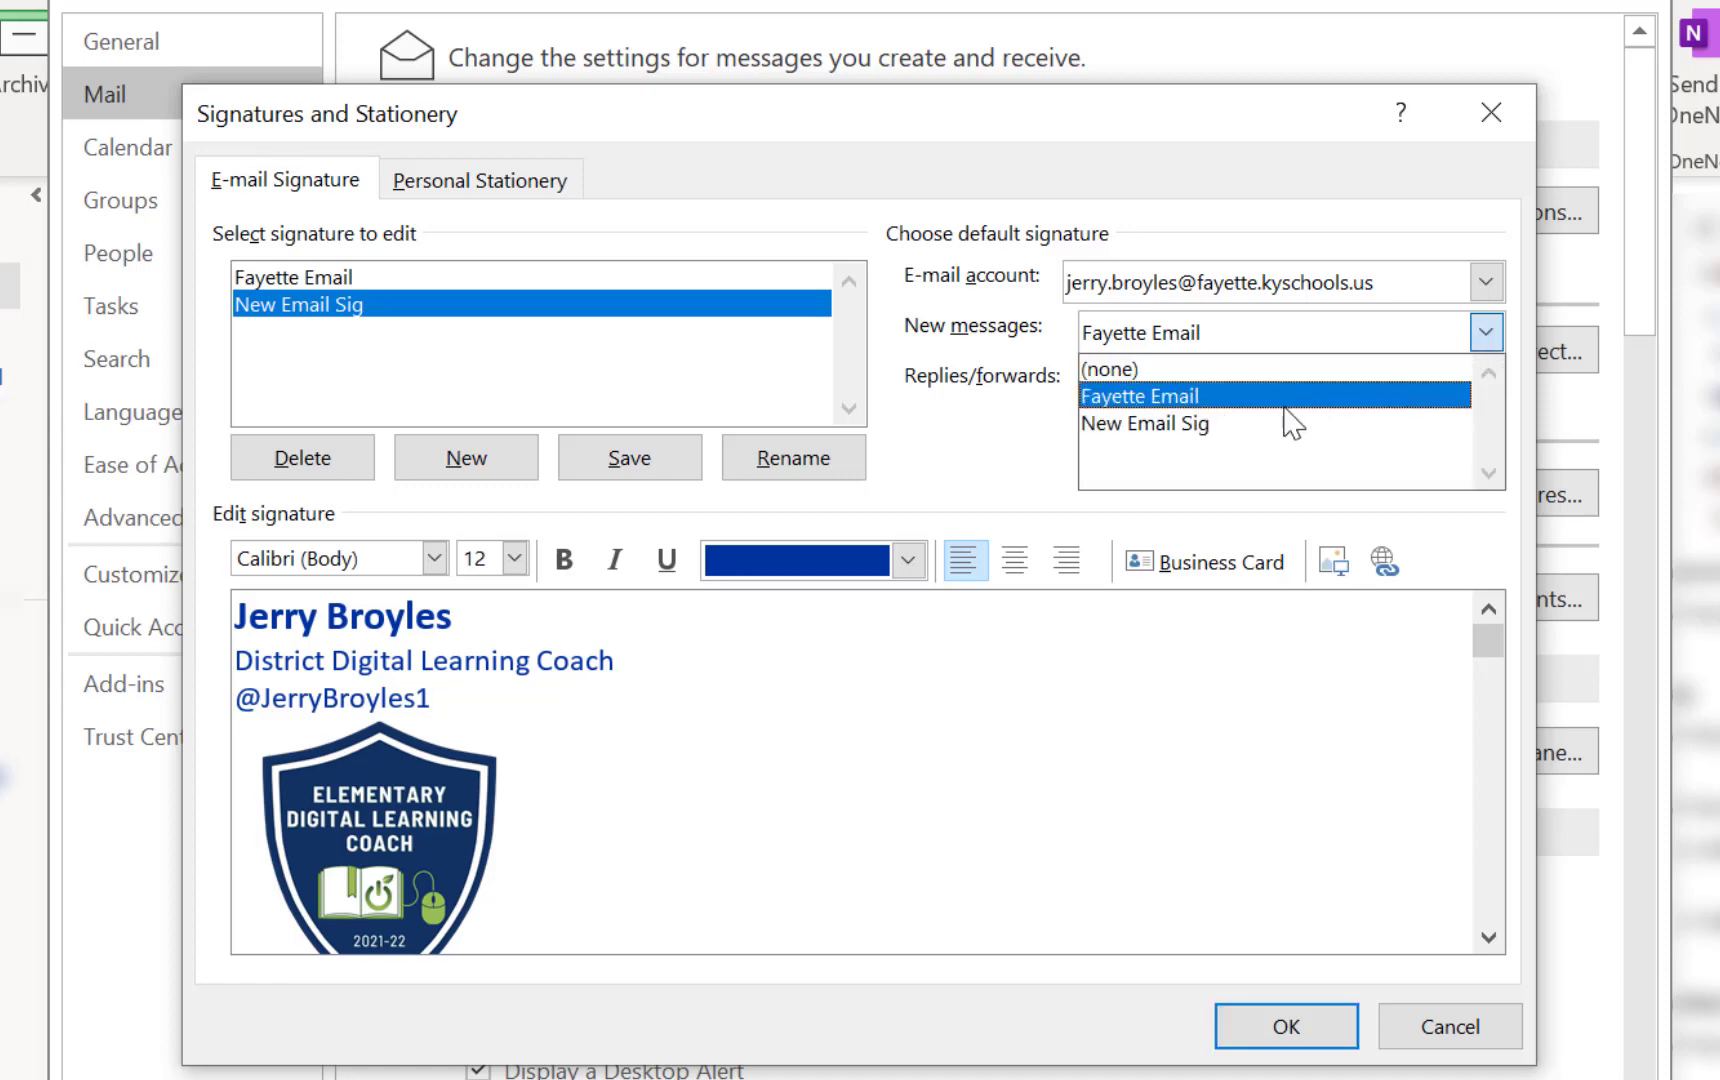
left_click(1234, 427)
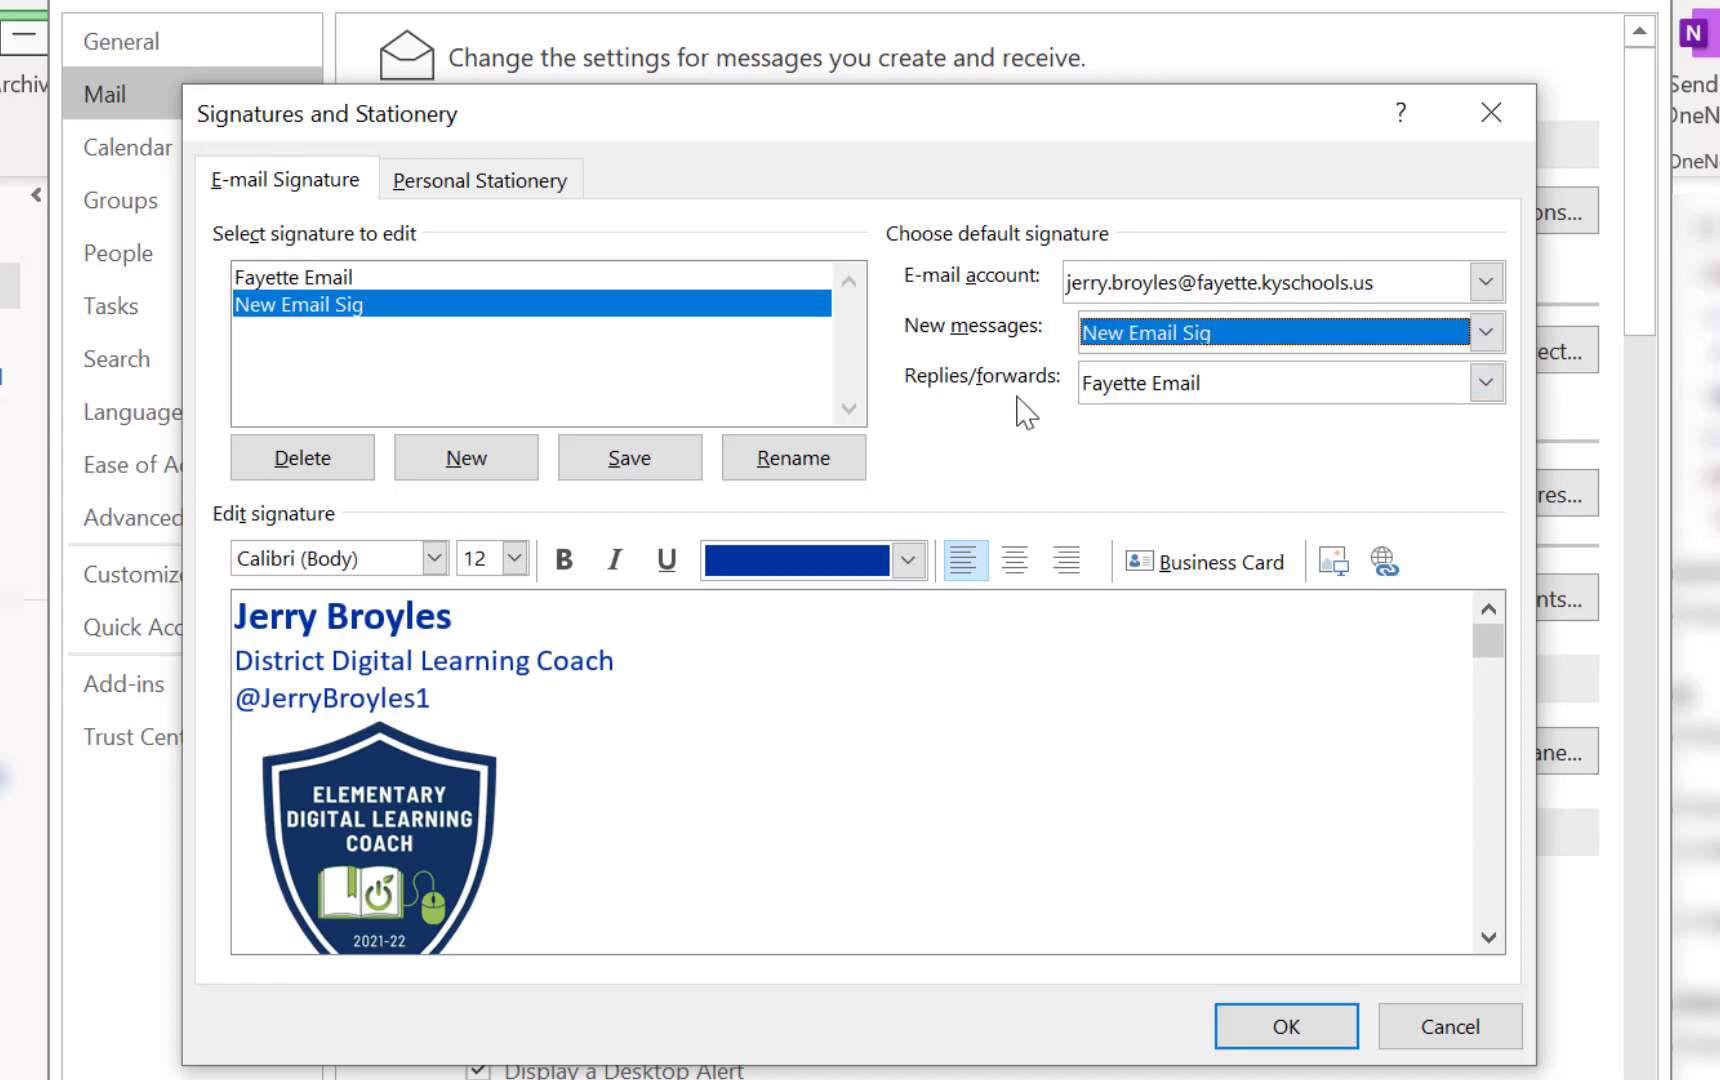
left_click(1490, 384)
left_click(1210, 474)
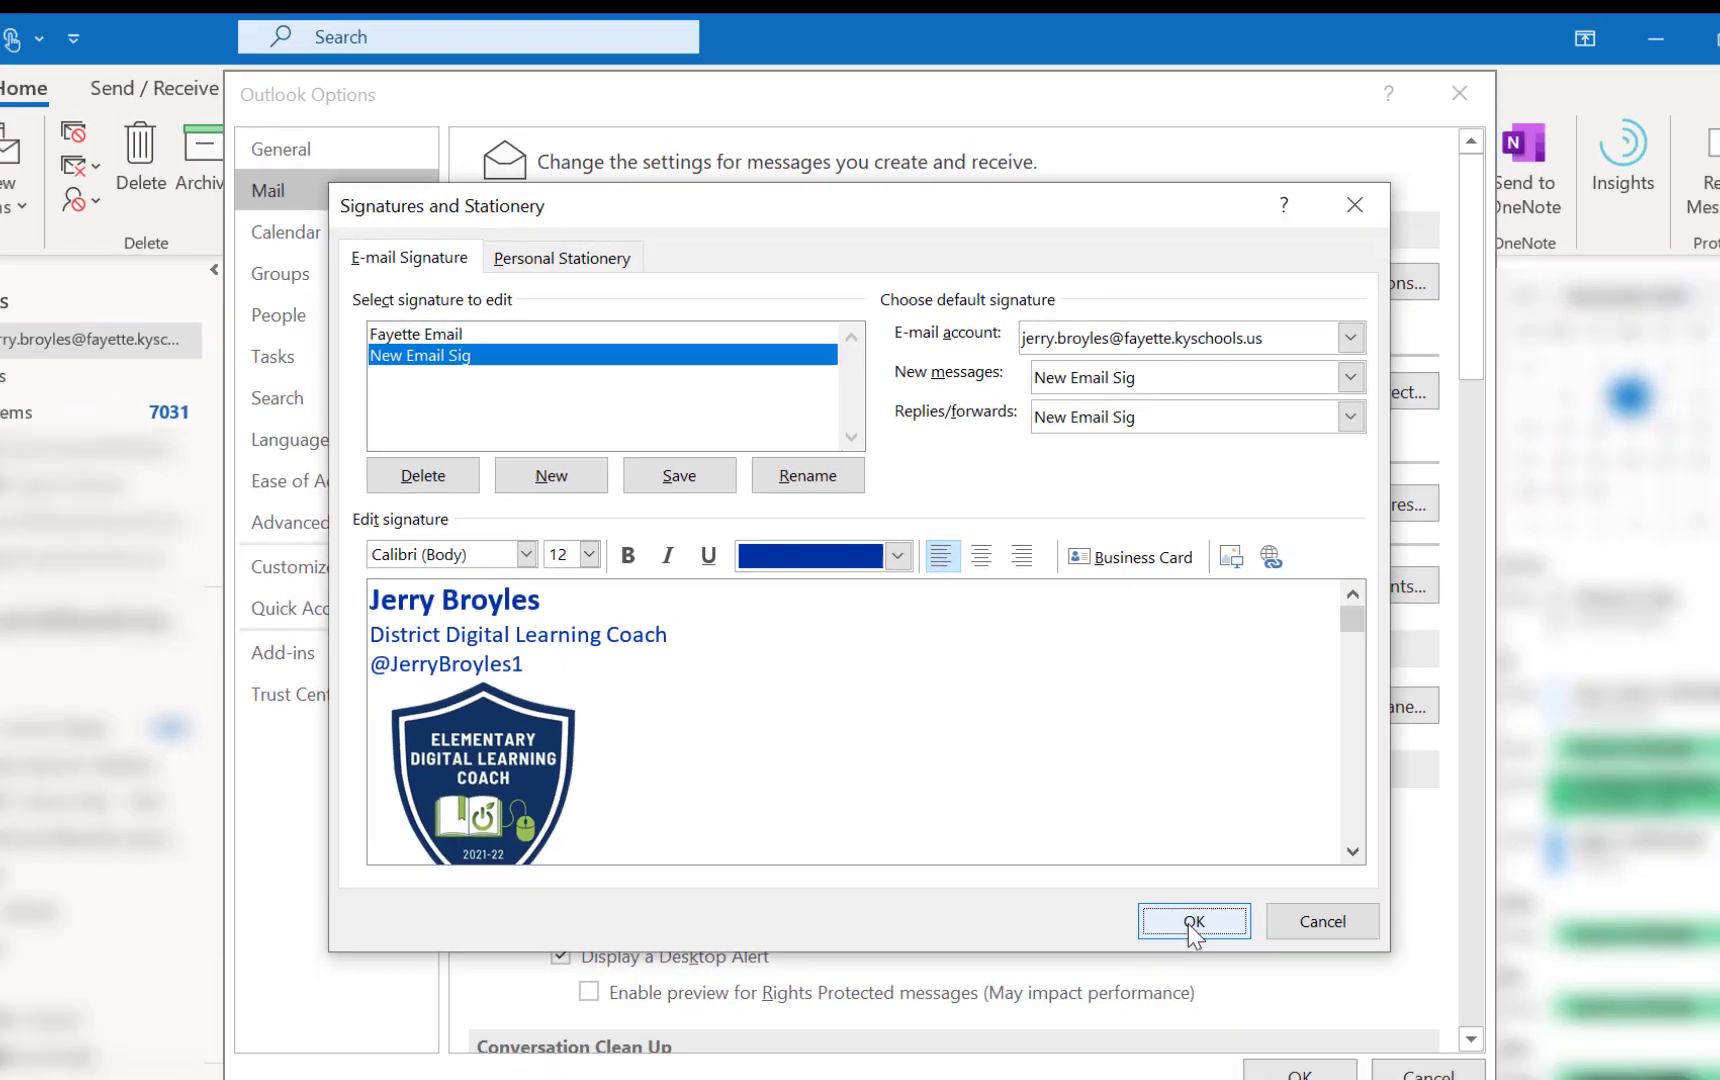
Confirm Signatures and Stationery and Outlook Options, then start a new email showing the signature
left_click(1285, 1027)
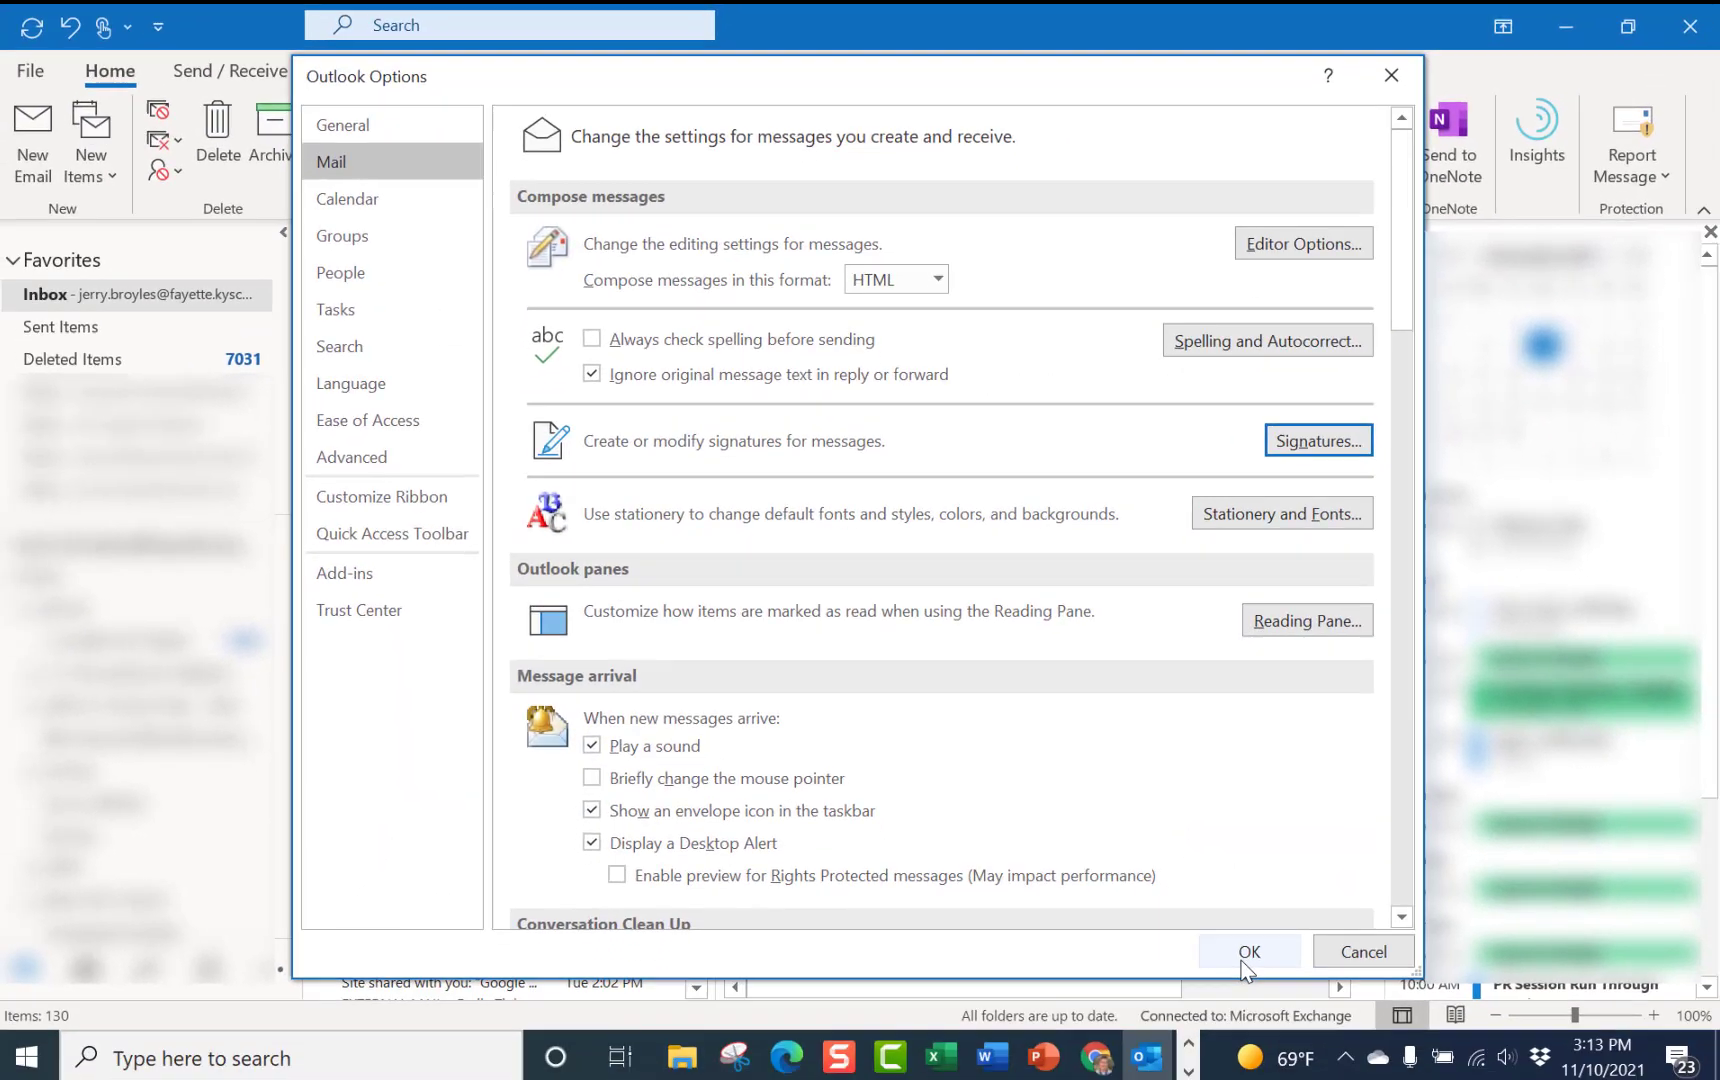
left_click(1270, 1048)
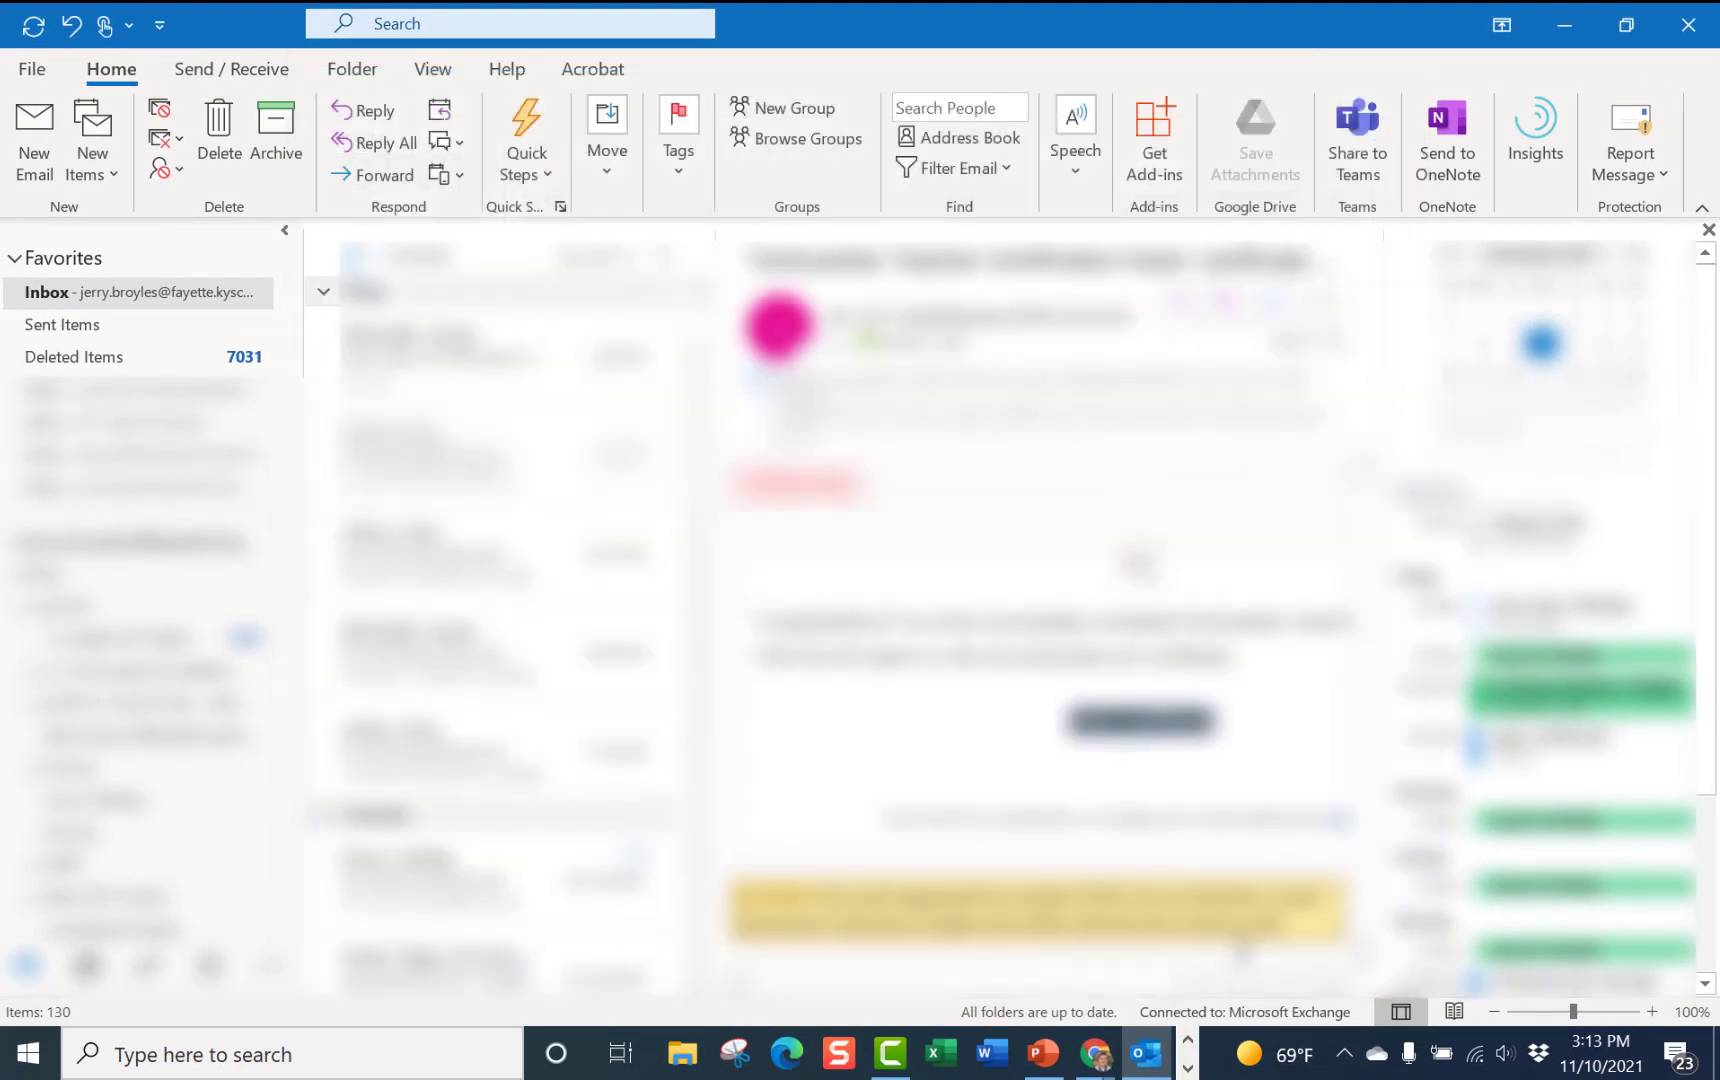
left_click(38, 168)
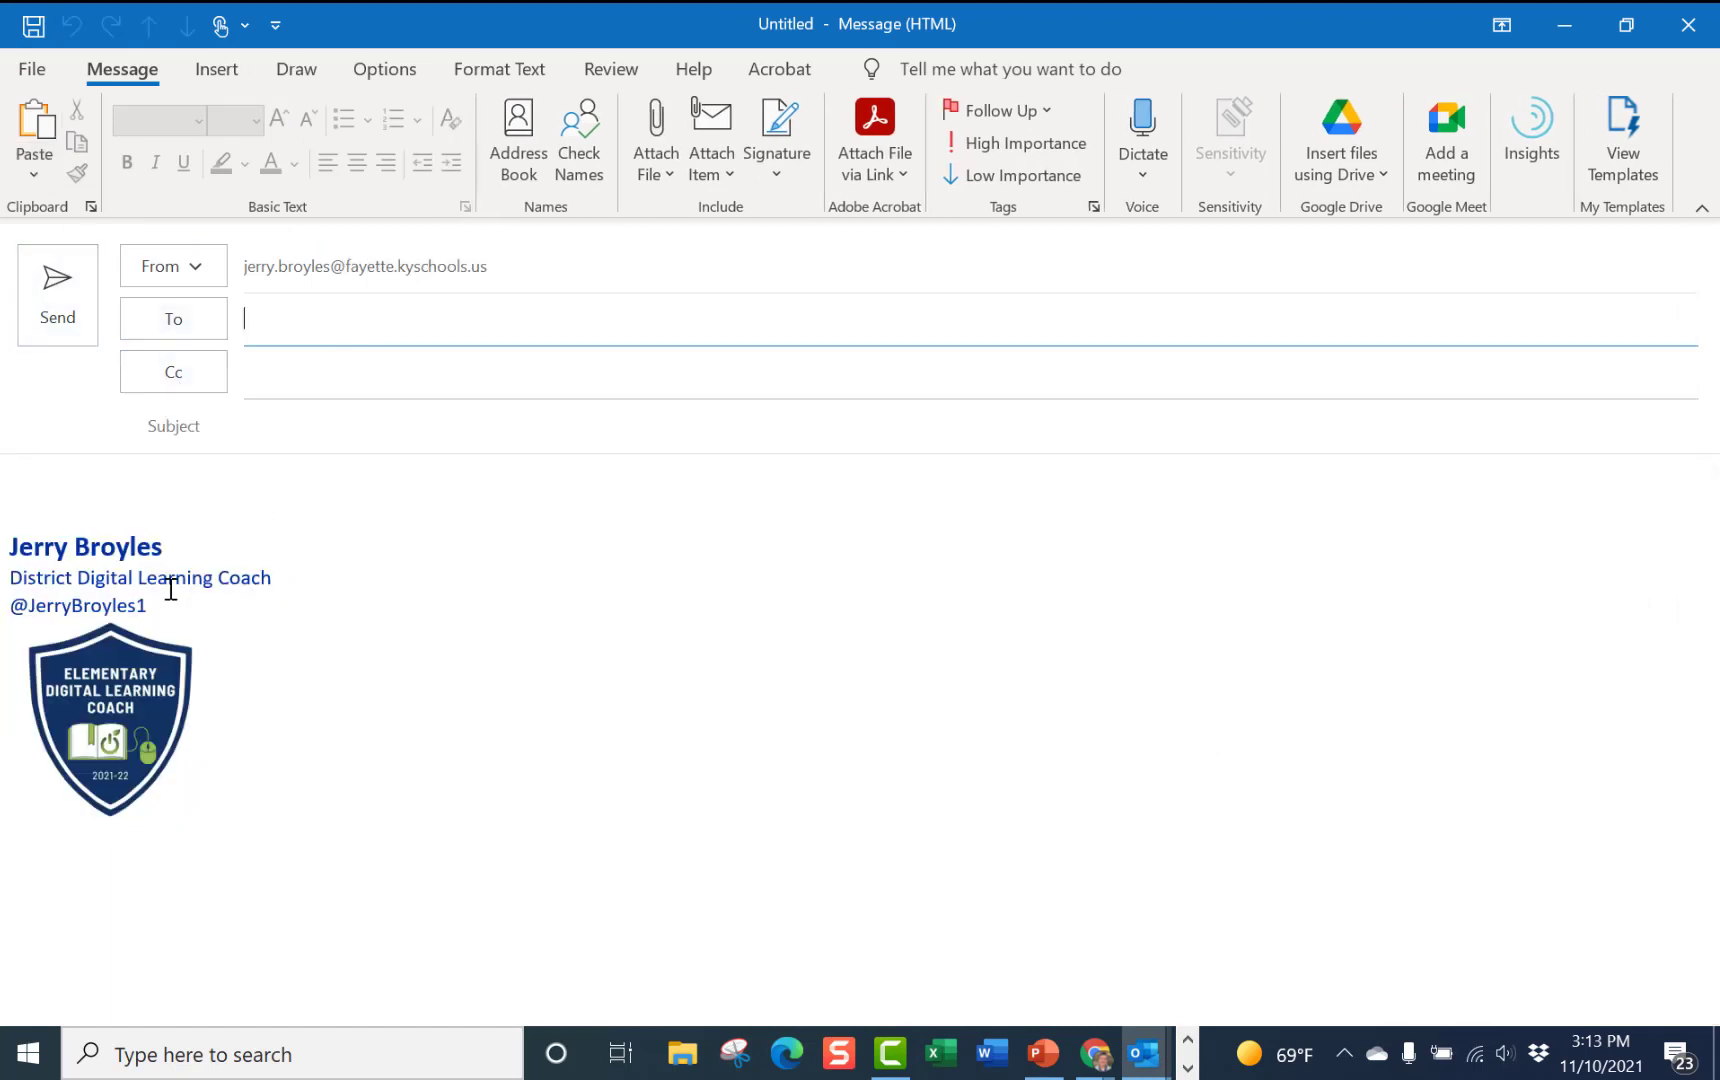